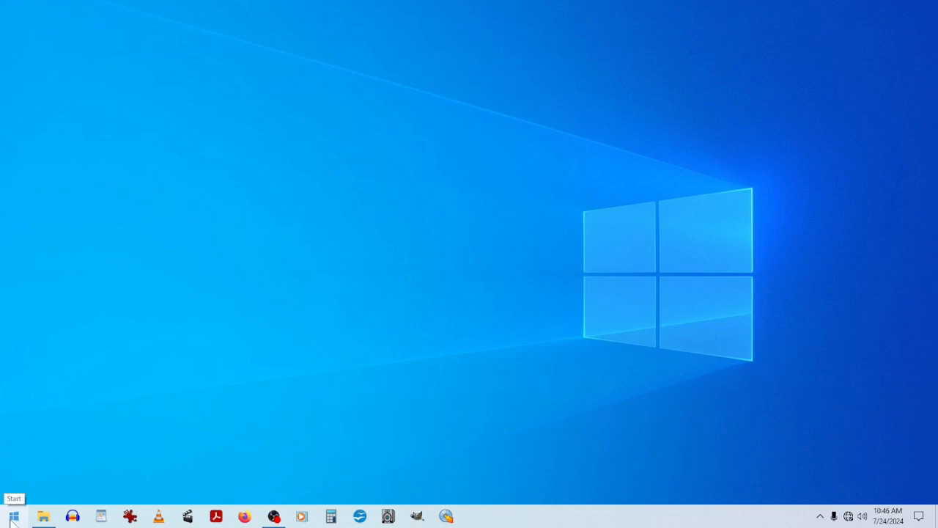
Step: Find Windows Media Player among the Windows Accessories and pin it to Start
{"action": "left_click", "coordinate": [12, 519]}
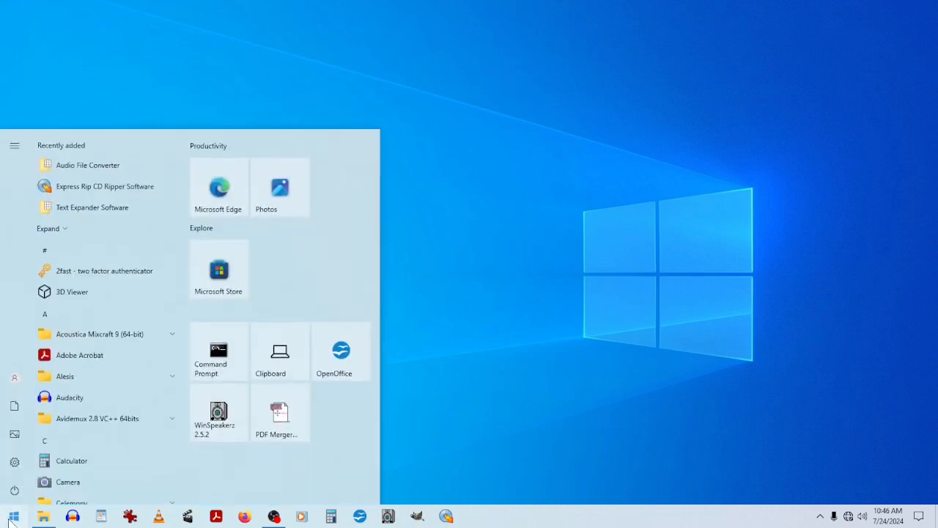
{"action": "scroll", "coordinate": [92, 345], "scroll_direction": "down", "scroll_amount": 8}
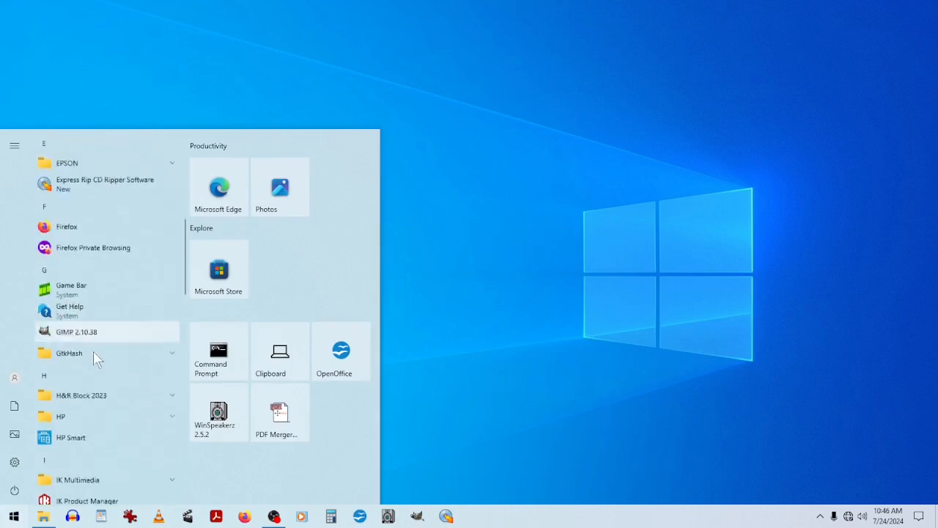
{"action": "scroll", "coordinate": [93, 376], "scroll_direction": "down", "scroll_amount": 10}
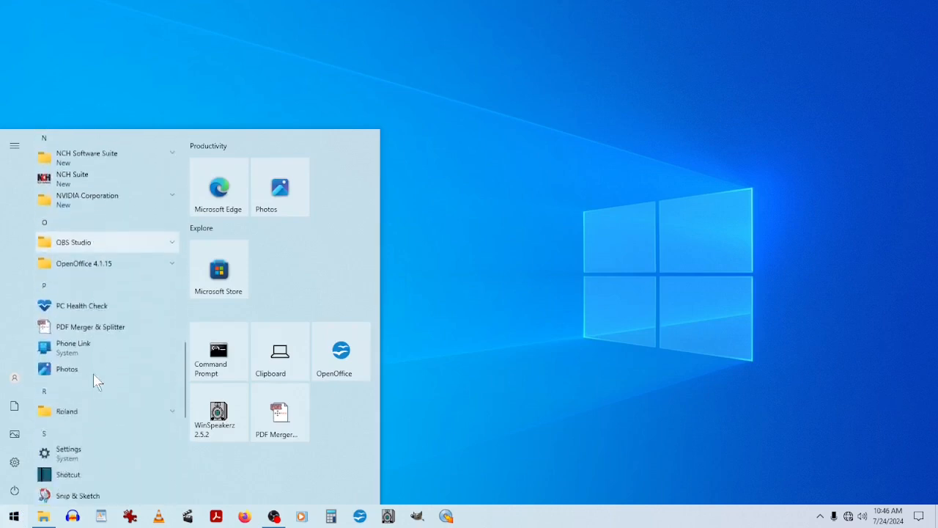
{"action": "scroll", "coordinate": [93, 379], "scroll_direction": "down", "scroll_amount": 1}
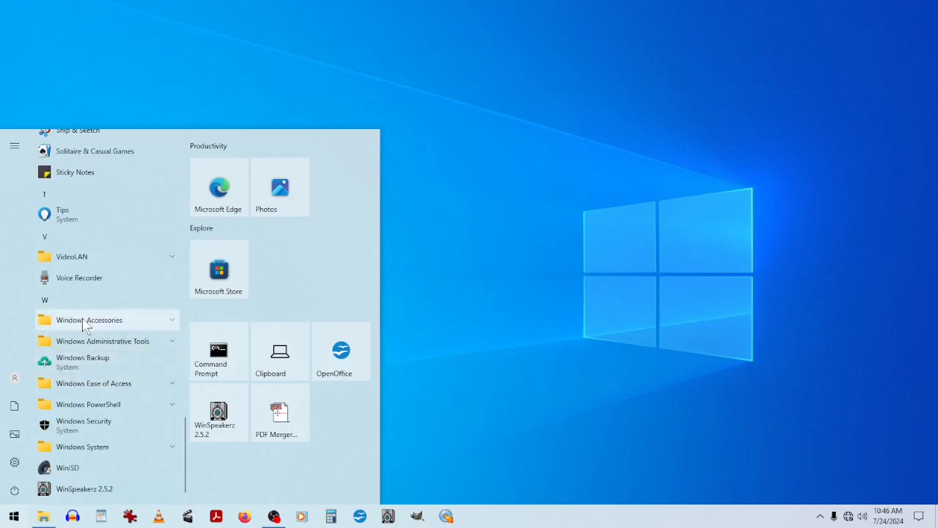
{"action": "left_click", "coordinate": [83, 321]}
{"action": "scroll", "coordinate": [105, 362], "scroll_direction": "down", "scroll_amount": 4}
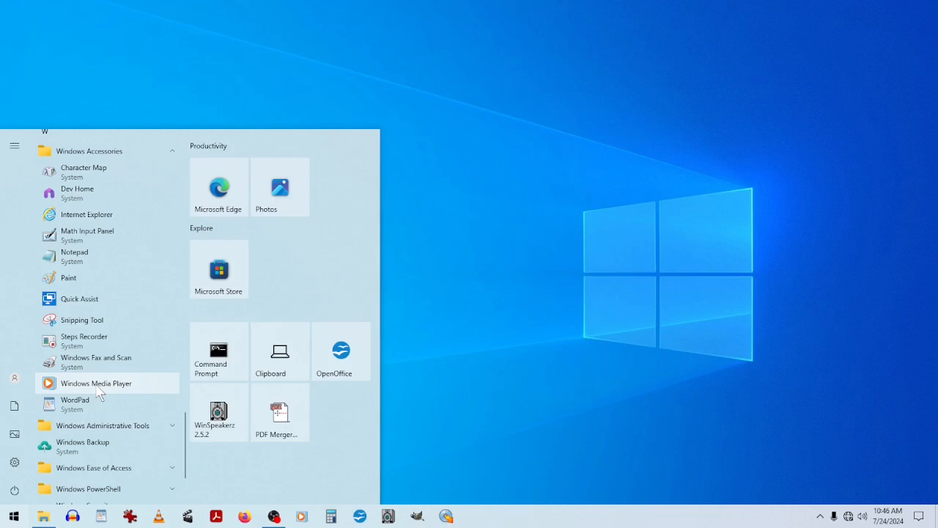
{"action": "right_click", "coordinate": [100, 390]}
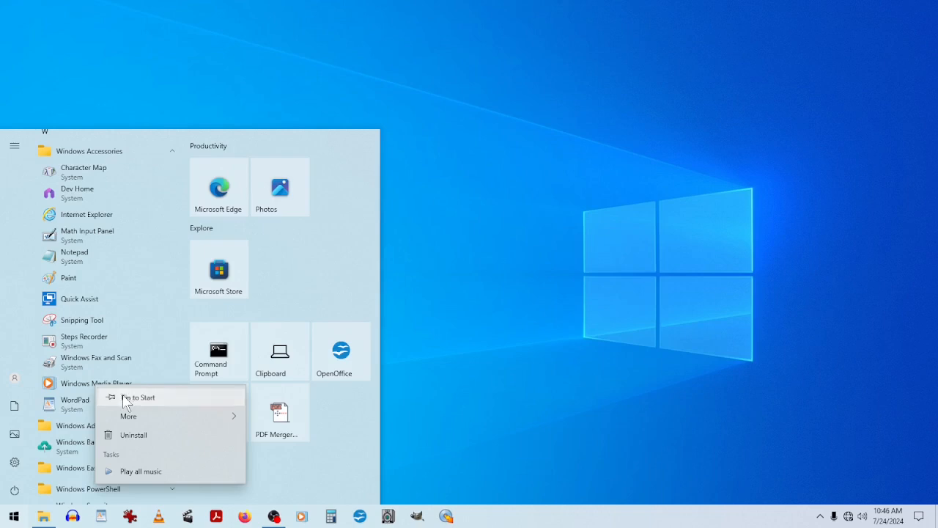
{"action": "left_click", "coordinate": [125, 398]}
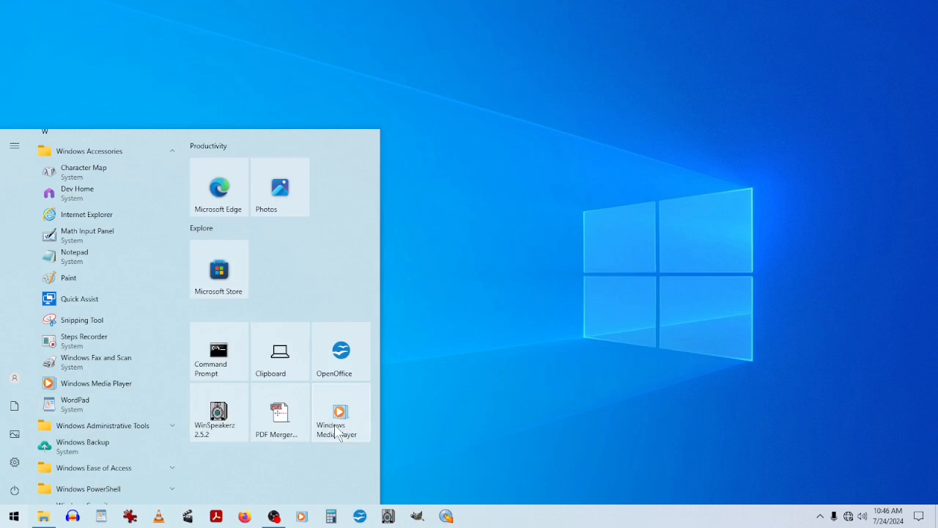
Step: Open the file location of the Windows Media Player entry in Windows Accessories
{"action": "right_click", "coordinate": [114, 385]}
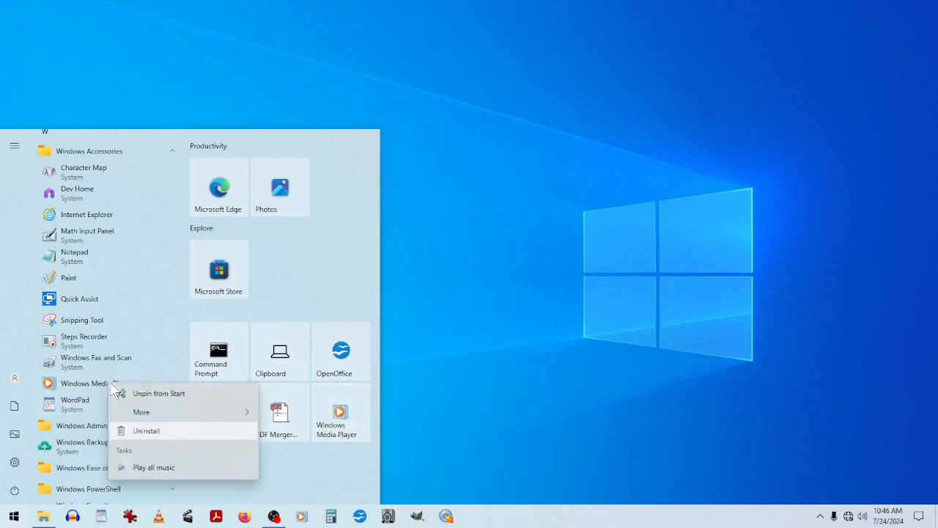
{"action": "mouse_move", "coordinate": [163, 415]}
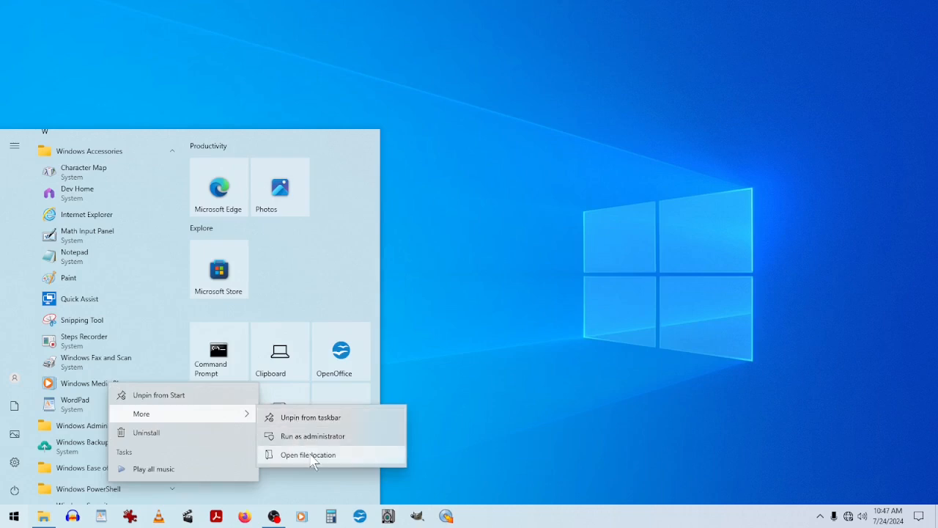
{"action": "left_click", "coordinate": [313, 459]}
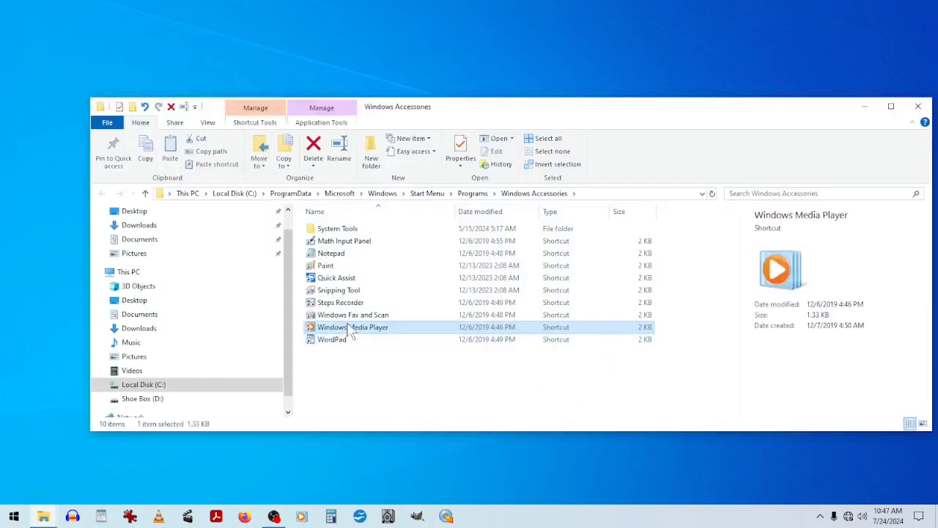
Step: View the Send to destinations for the Windows Media Player shortcut, and close the folder window
{"action": "right_click", "coordinate": [349, 329]}
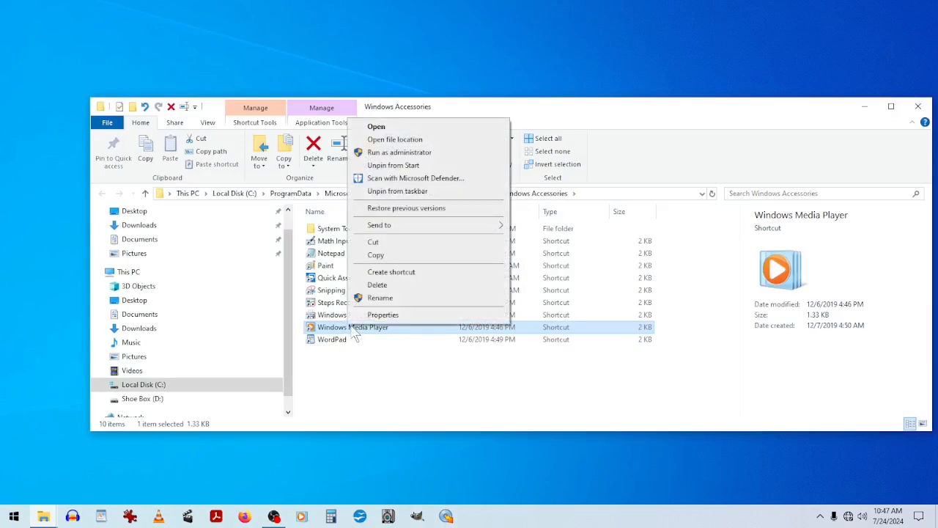
{"action": "mouse_move", "coordinate": [443, 227]}
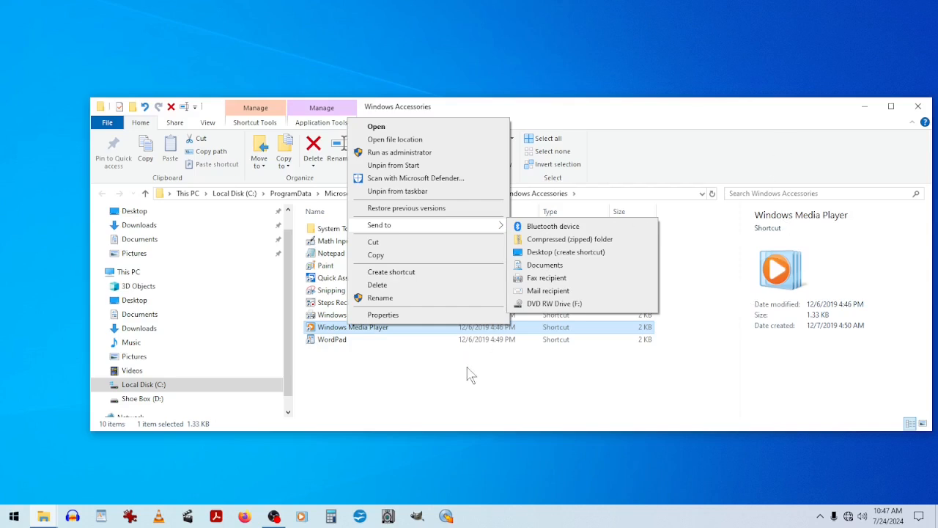
{"action": "left_click", "coordinate": [467, 374]}
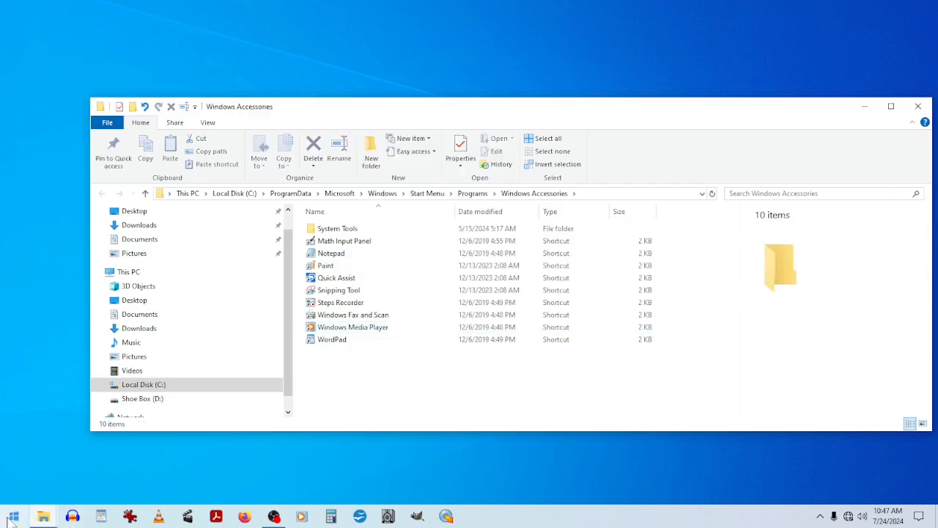
{"action": "left_click", "coordinate": [919, 107]}
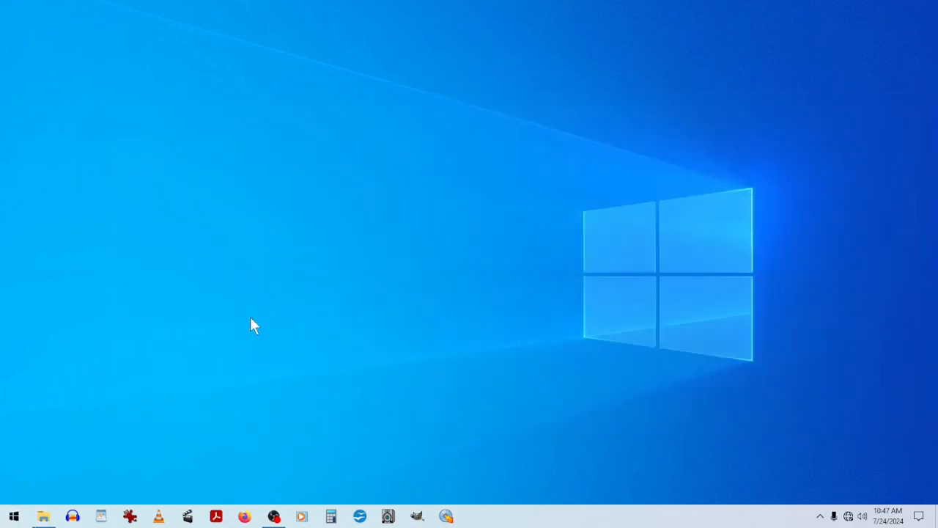
Step: Launch Windows Media Player from the Windows Accessories folder in Start
{"action": "left_click", "coordinate": [14, 516]}
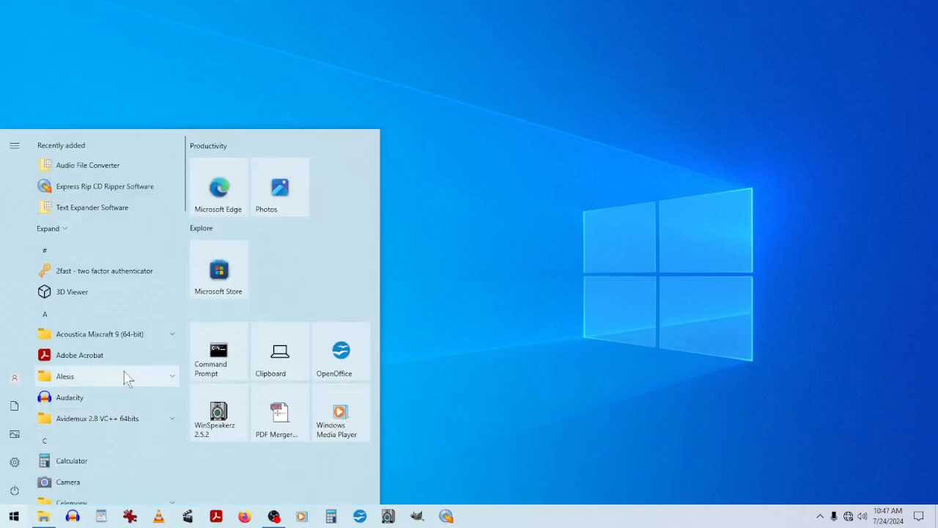
{"action": "scroll", "coordinate": [126, 378], "scroll_direction": "down", "scroll_amount": 15}
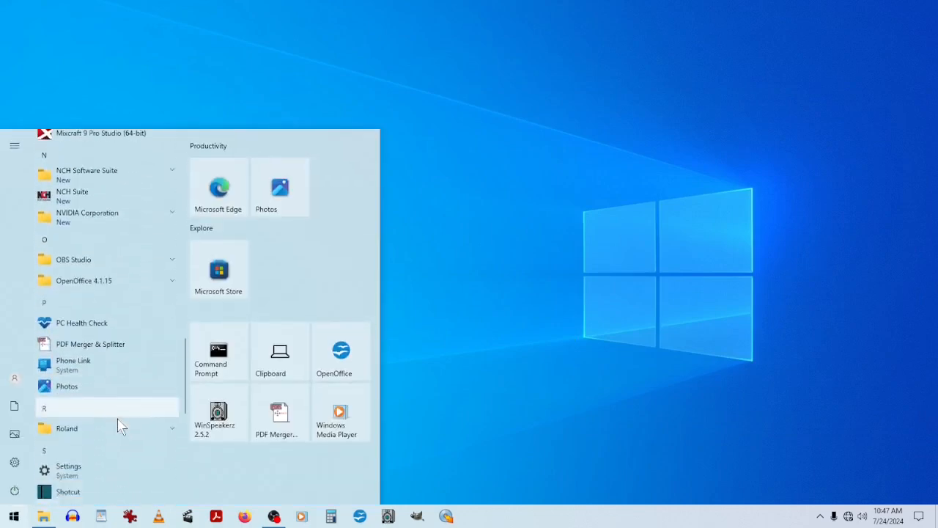
{"action": "scroll", "coordinate": [121, 427], "scroll_direction": "down", "scroll_amount": 5}
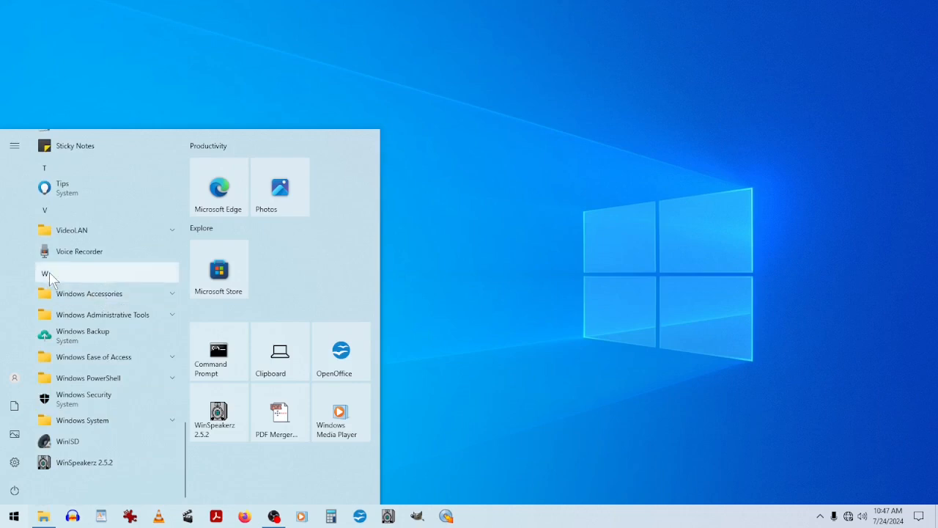
{"action": "left_click", "coordinate": [58, 294]}
{"action": "scroll", "coordinate": [69, 330], "scroll_direction": "down", "scroll_amount": 4}
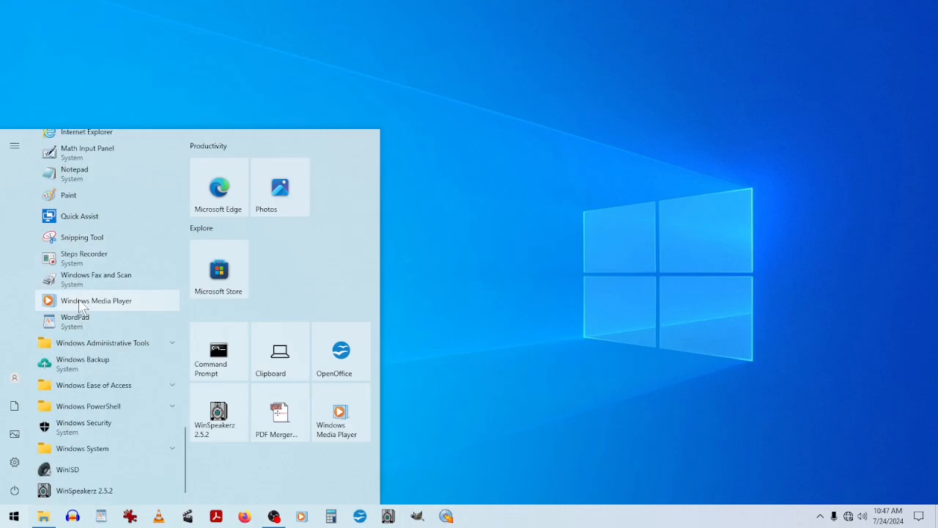
{"action": "left_click", "coordinate": [81, 306]}
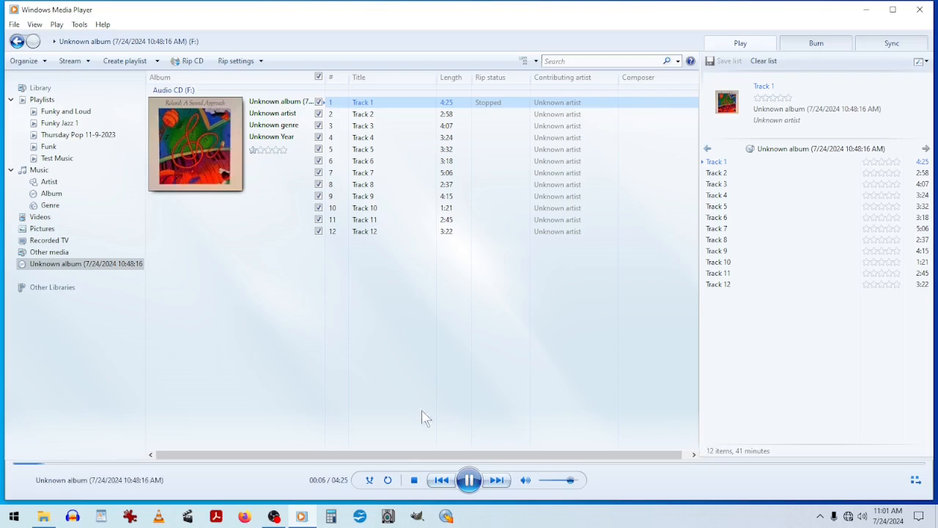
Step: Stop the audio CD playback and set the rip format to MP3
{"action": "left_click", "coordinate": [415, 480]}
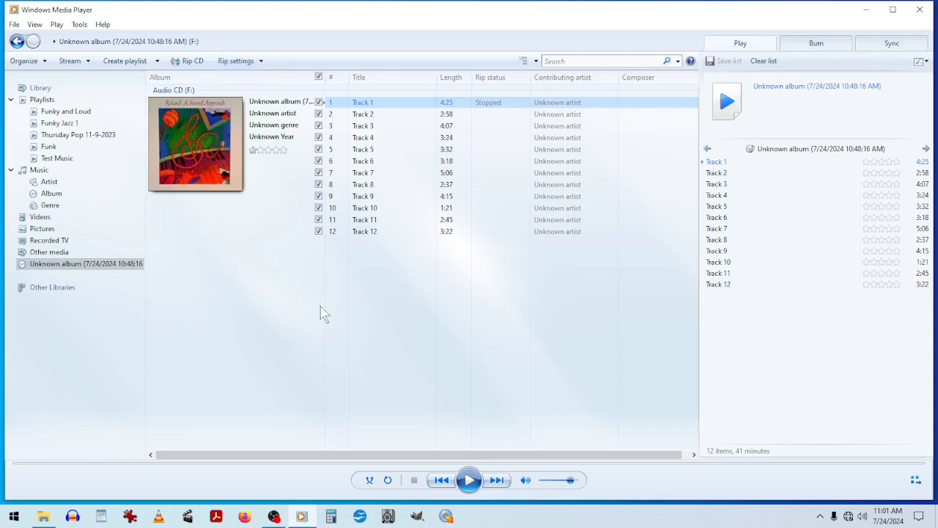
{"action": "left_click", "coordinate": [262, 63]}
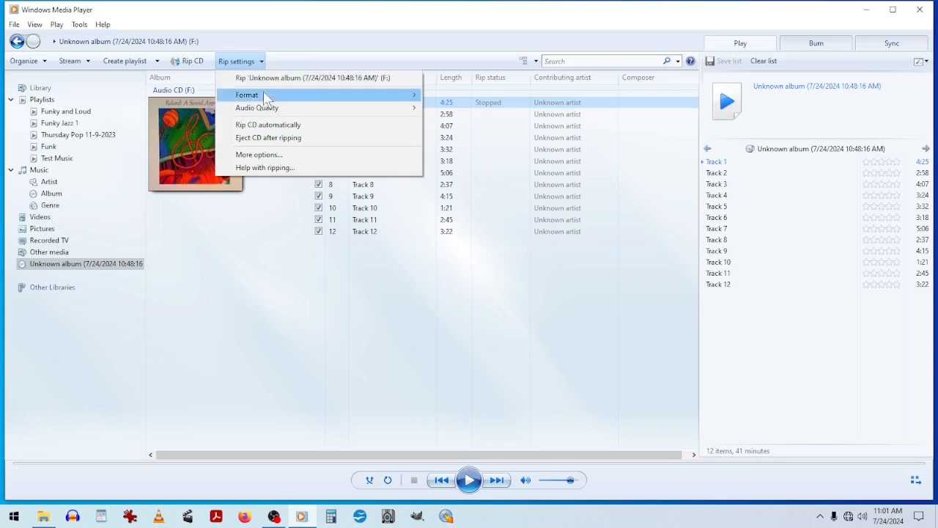
{"action": "mouse_move", "coordinate": [267, 98]}
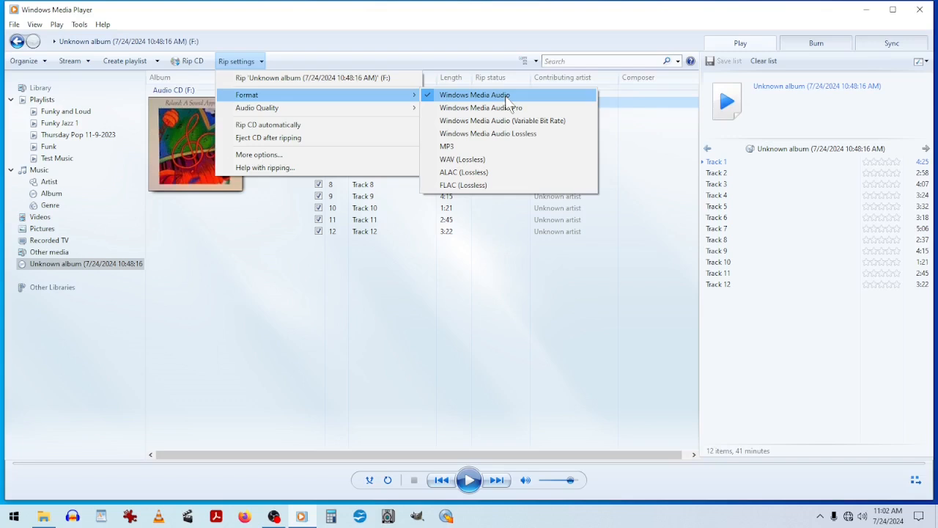
{"action": "left_click", "coordinate": [461, 148]}
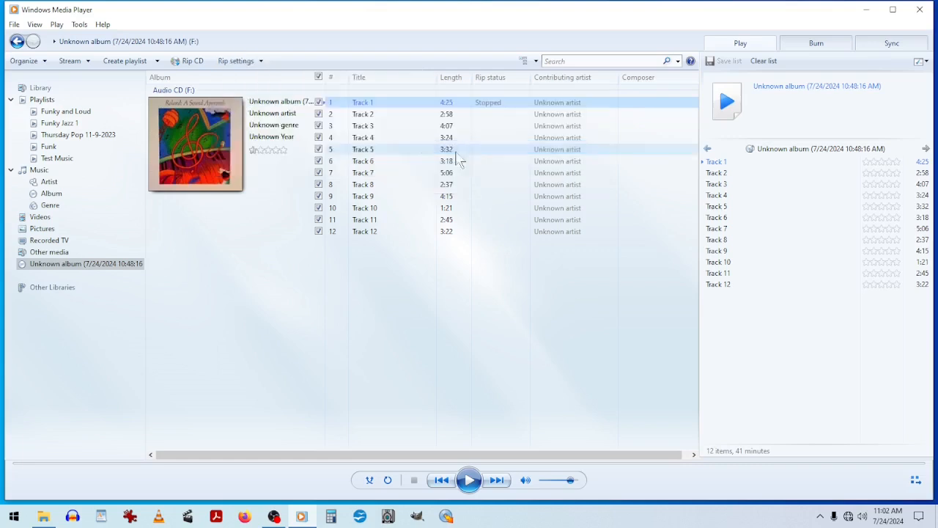
Step: Set the rip audio quality to 320 Kbps (Best Quality)
{"action": "left_click", "coordinate": [262, 61]}
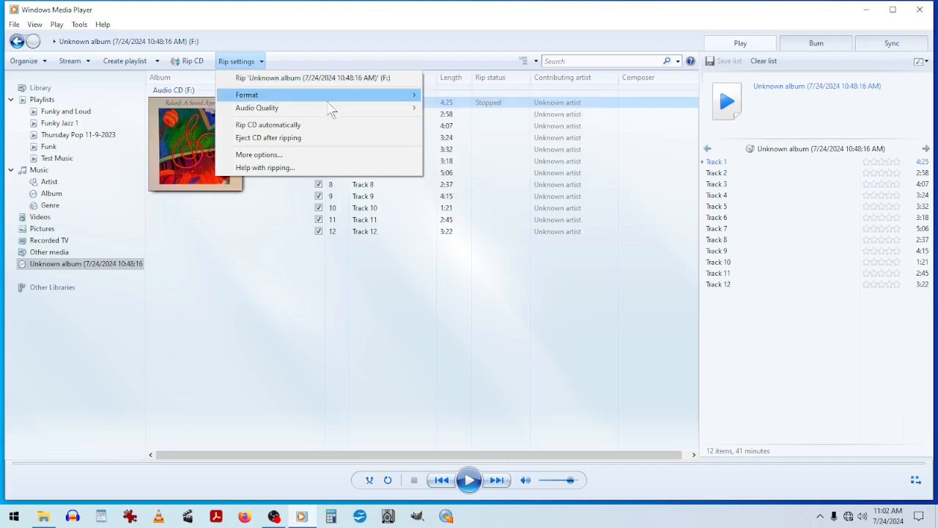
{"action": "mouse_move", "coordinate": [324, 114]}
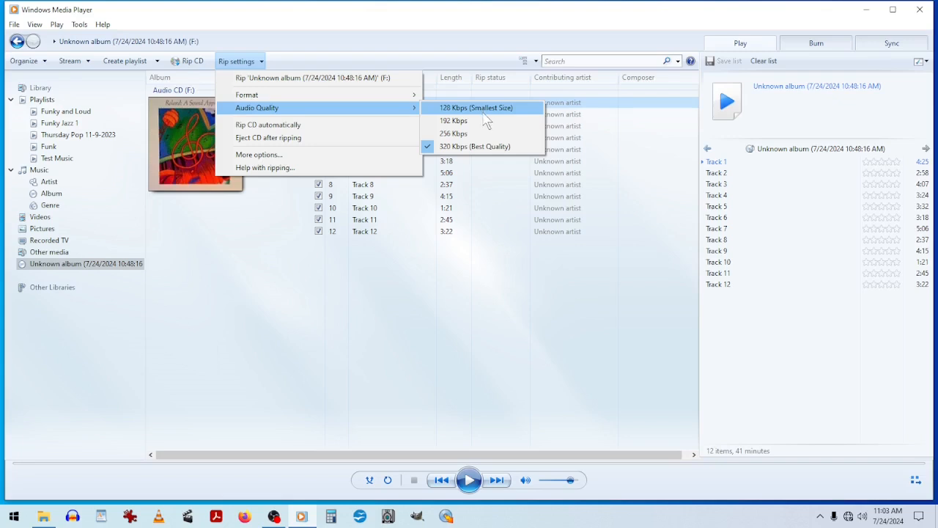
{"action": "left_click", "coordinate": [519, 148]}
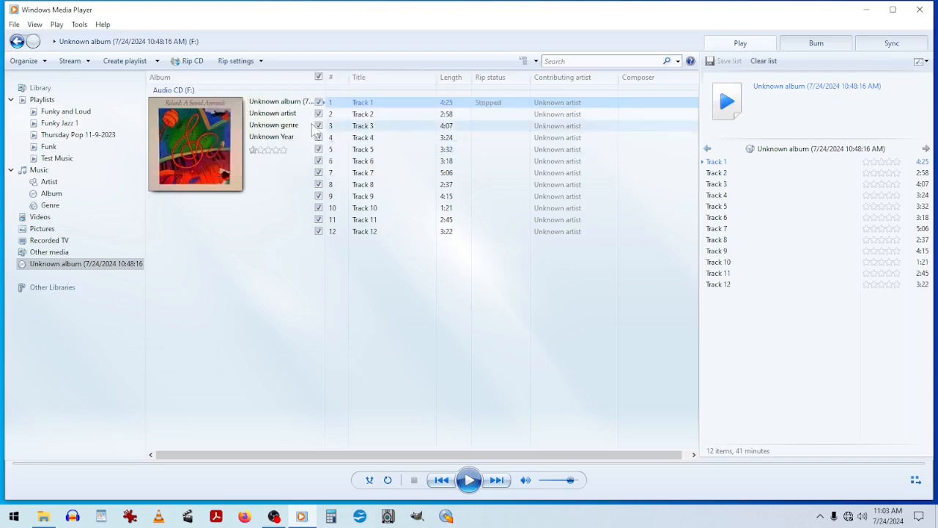
Step: Open the detailed rip options and browse for a new rip location, selecting the Roland folder inside Music
{"action": "left_click", "coordinate": [264, 62]}
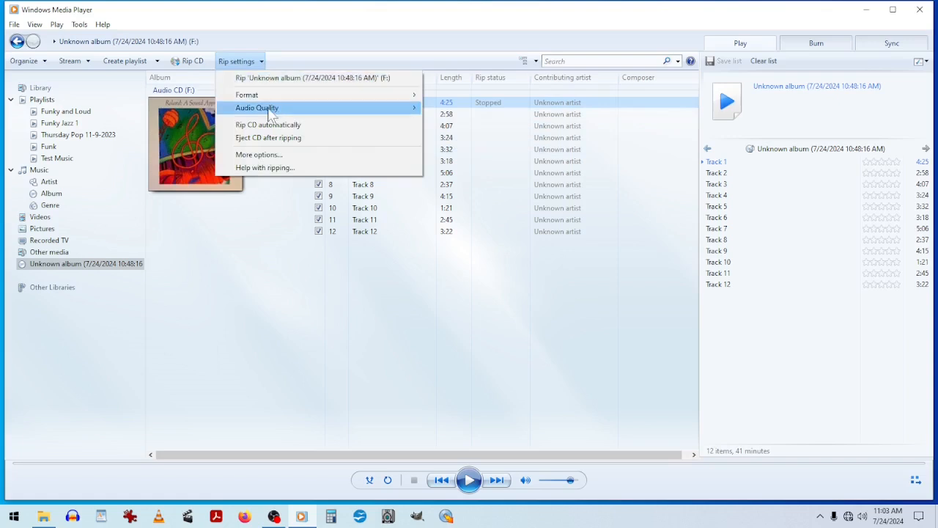
{"action": "mouse_move", "coordinate": [267, 110]}
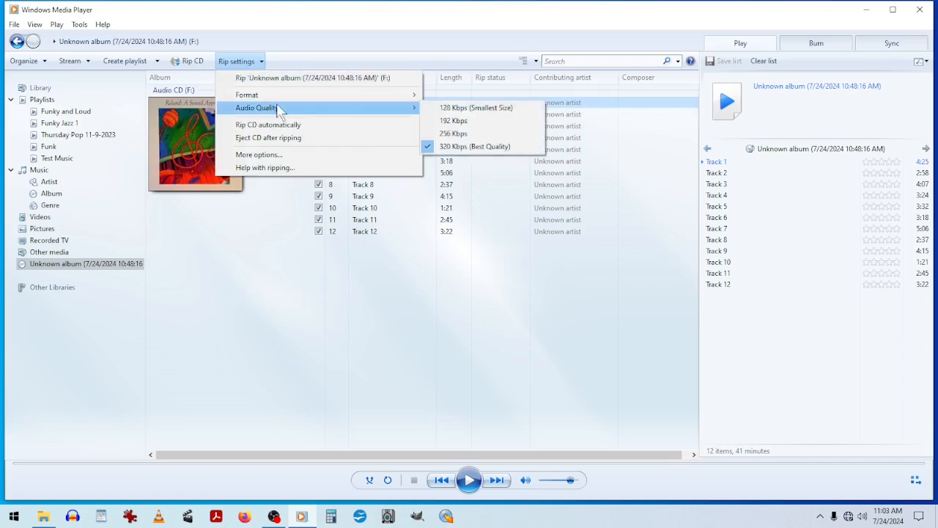
{"action": "left_click", "coordinate": [270, 157]}
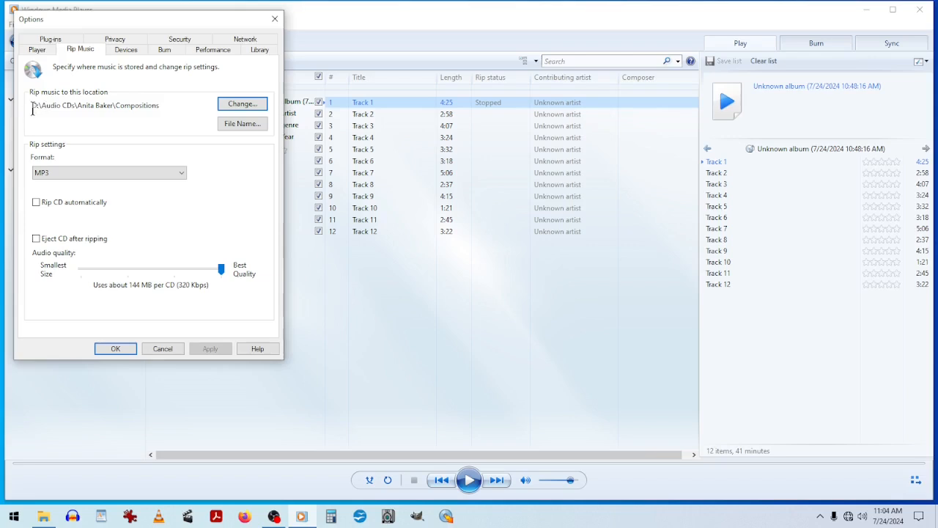
{"action": "left_click", "coordinate": [240, 107]}
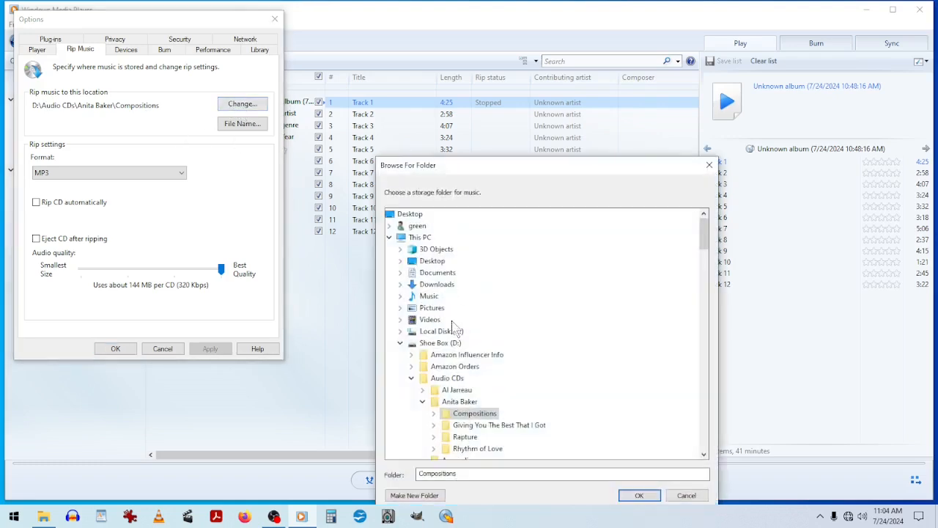
{"action": "left_click", "coordinate": [401, 345]}
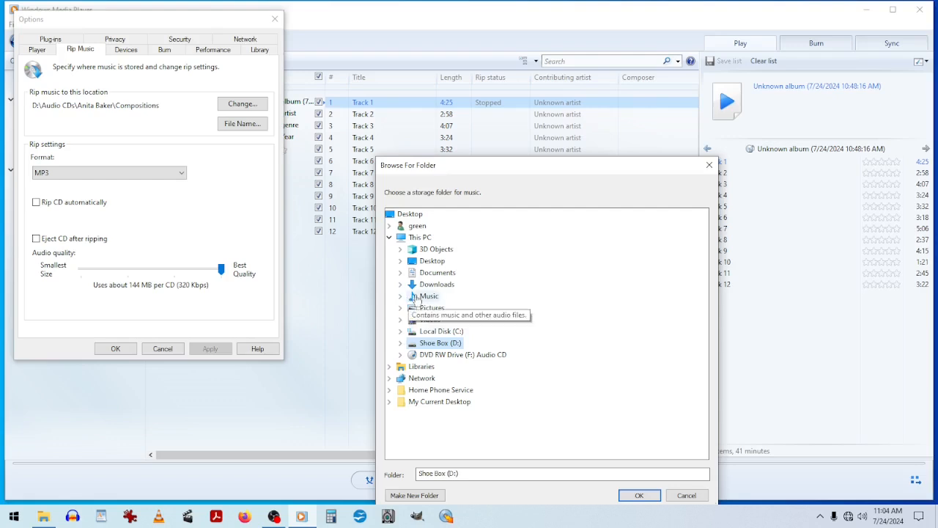
{"action": "double_click", "coordinate": [416, 297]}
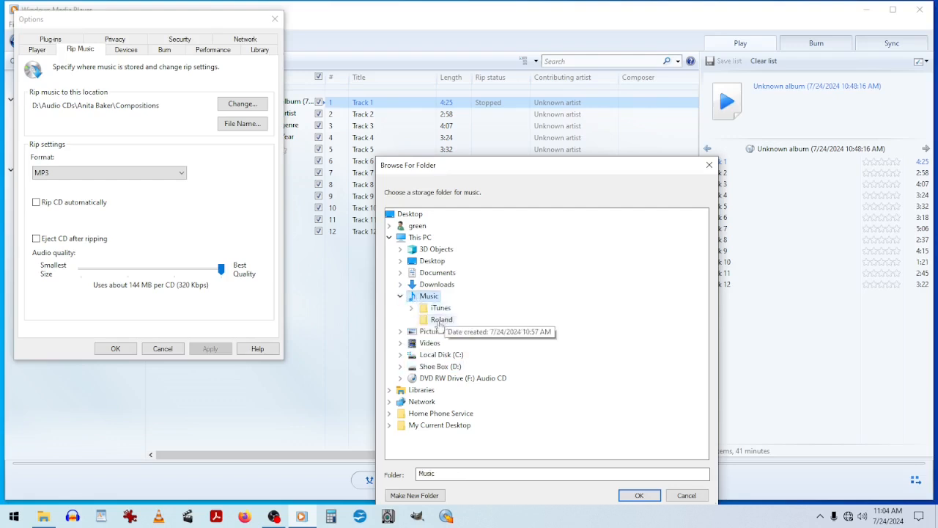
{"action": "left_click", "coordinate": [433, 323]}
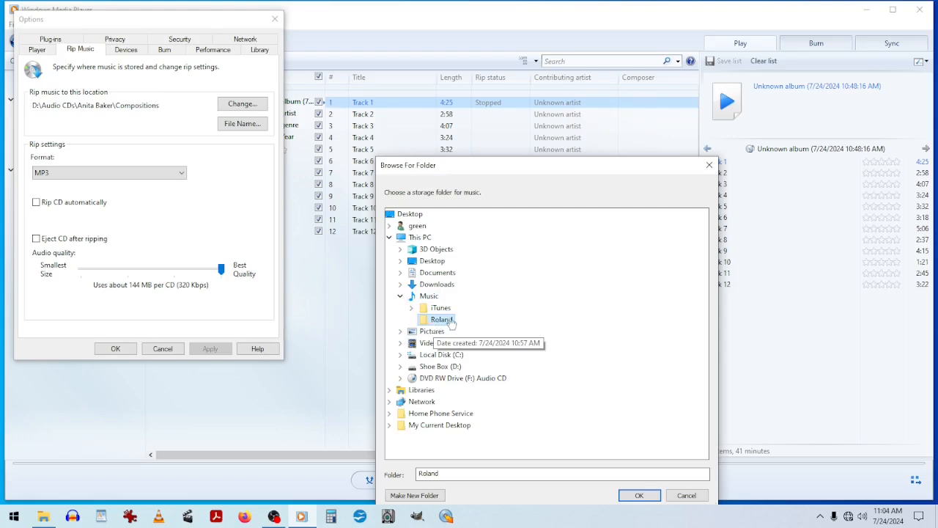
Step: Create a new folder inside Roland and another one directly inside Music, keeping the default names
{"action": "left_click", "coordinate": [422, 500]}
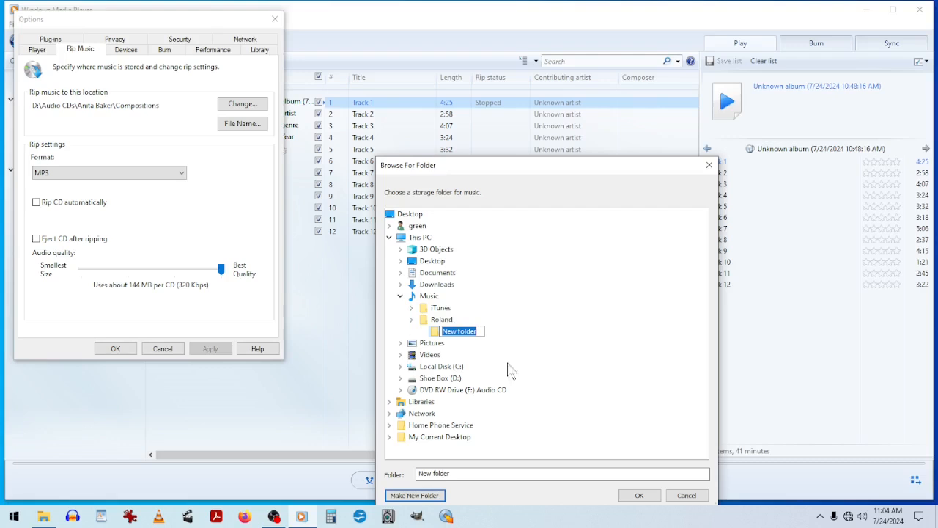
{"action": "key", "text": "Return"}
{"action": "left_click", "coordinate": [429, 298]}
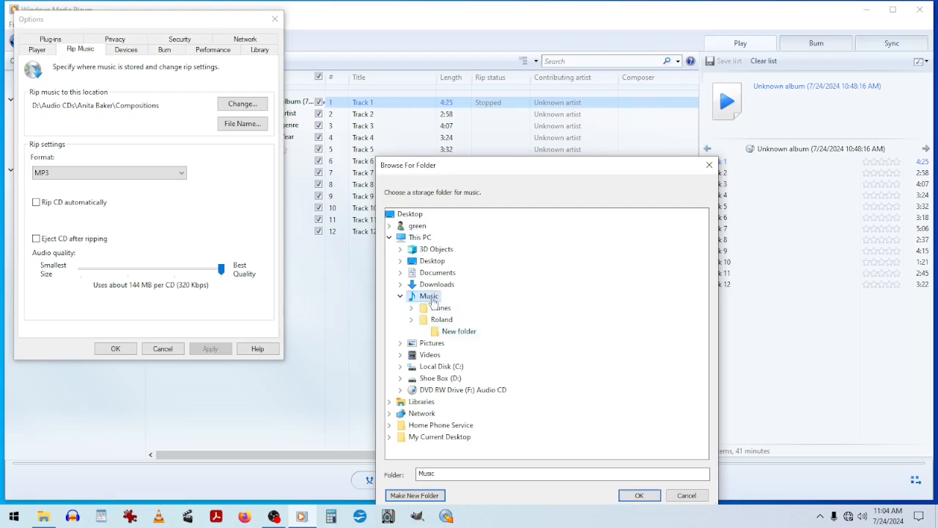
{"action": "left_click", "coordinate": [414, 496]}
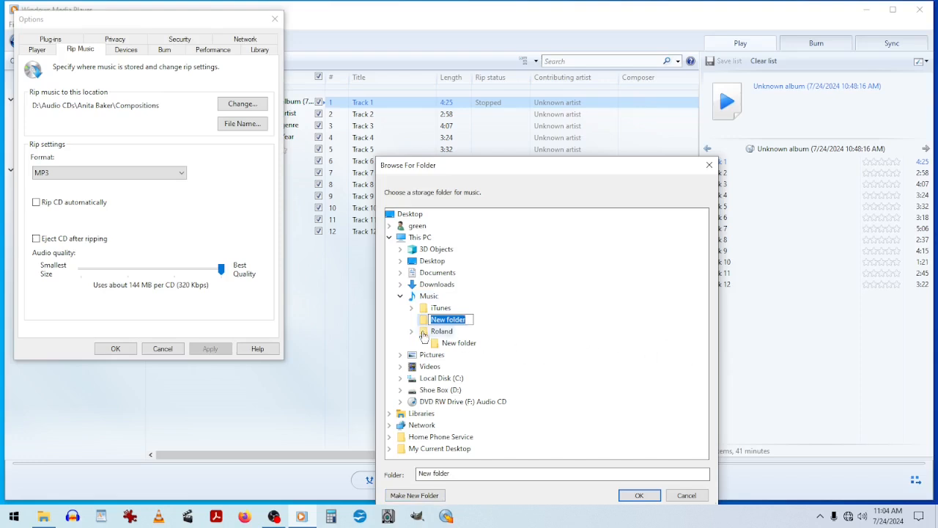
{"action": "key", "text": "Return"}
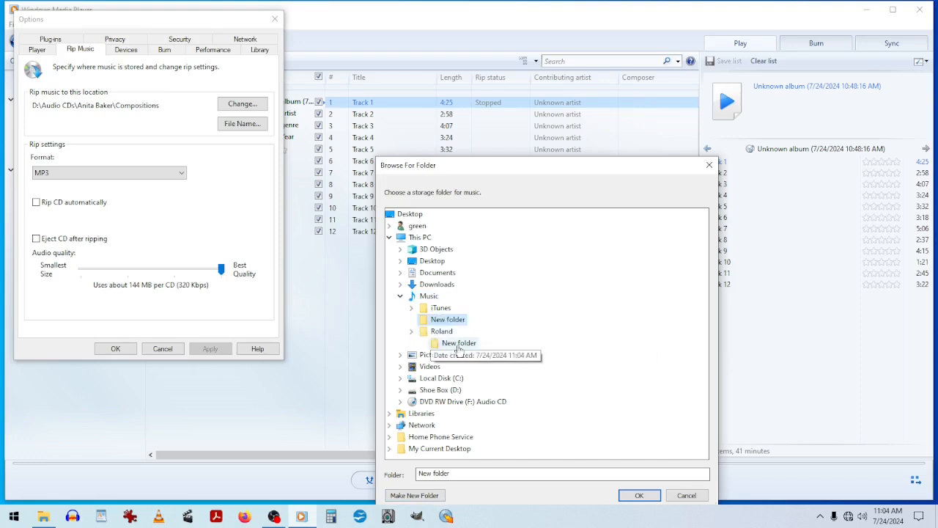
Step: Delete the new folder inside Roland and the new folder inside Music
{"action": "right_click", "coordinate": [456, 344]}
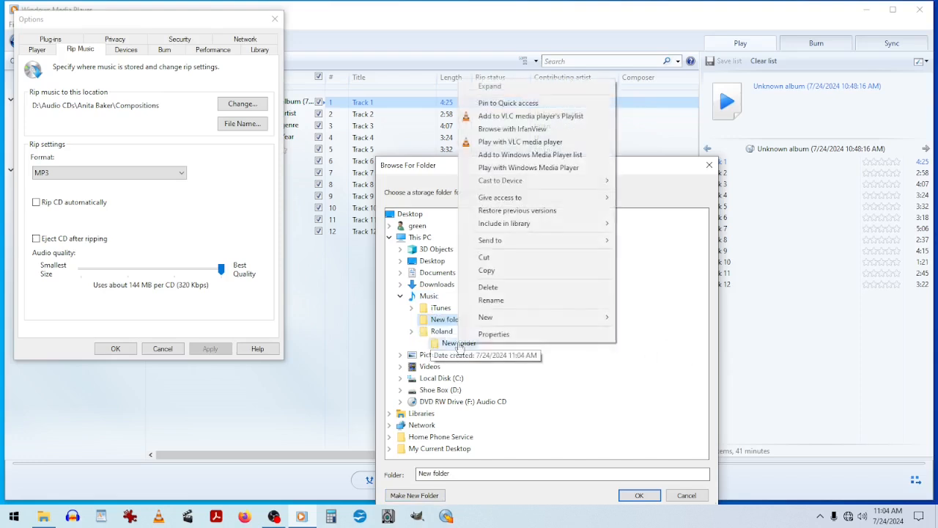
{"action": "left_click", "coordinate": [497, 291]}
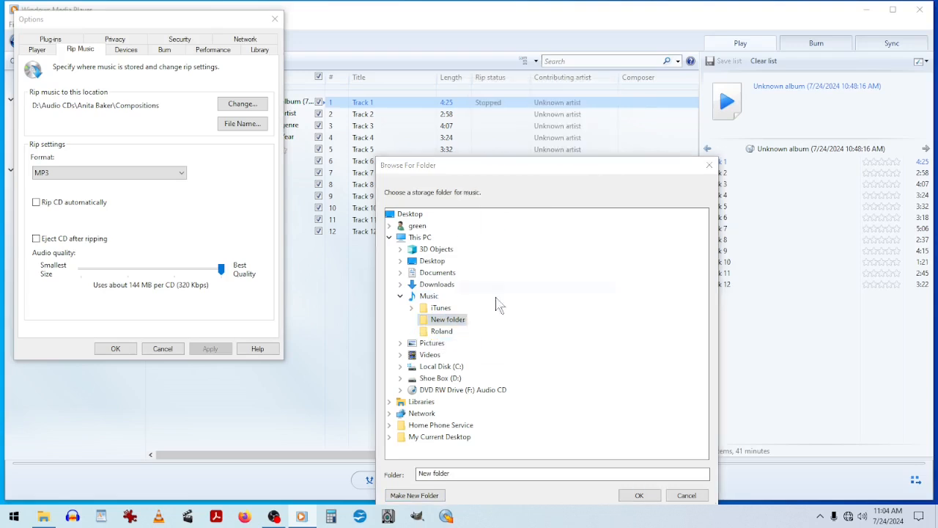
{"action": "right_click", "coordinate": [442, 319]}
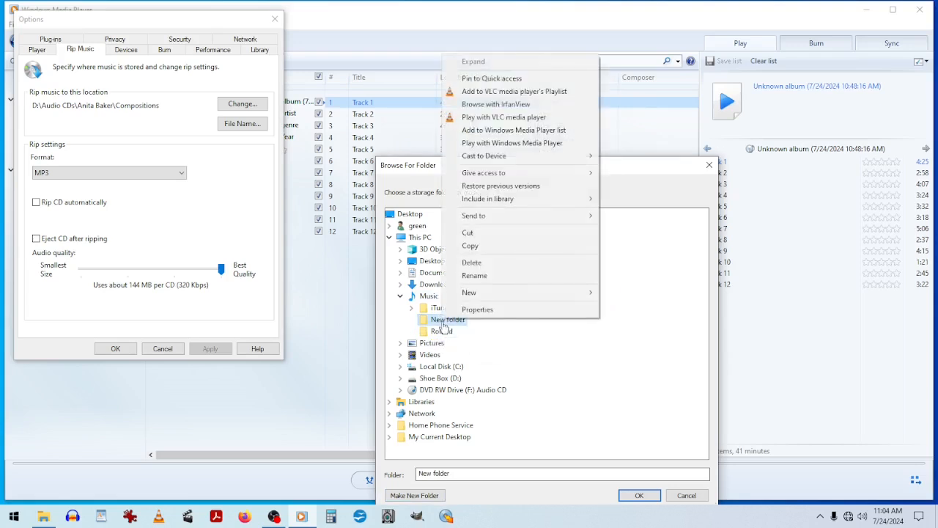
{"action": "left_click", "coordinate": [486, 263]}
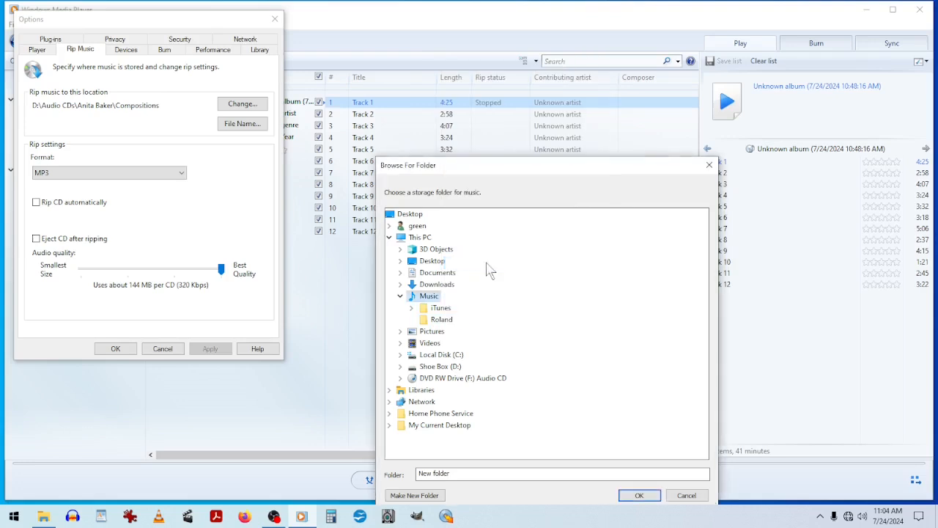
Step: Set the Roland folder inside Music as the rip location and enable ejecting the CD after ripping
{"action": "left_click", "coordinate": [428, 322]}
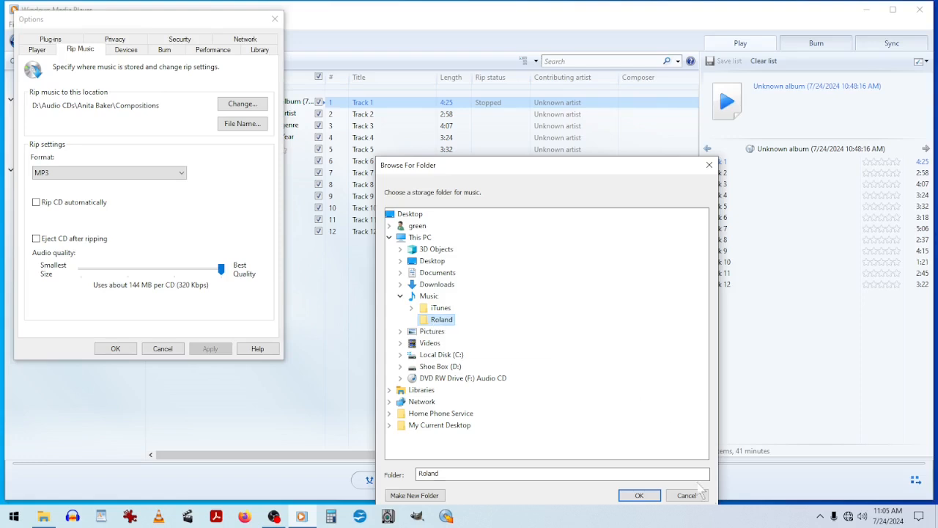
{"action": "left_click", "coordinate": [638, 496]}
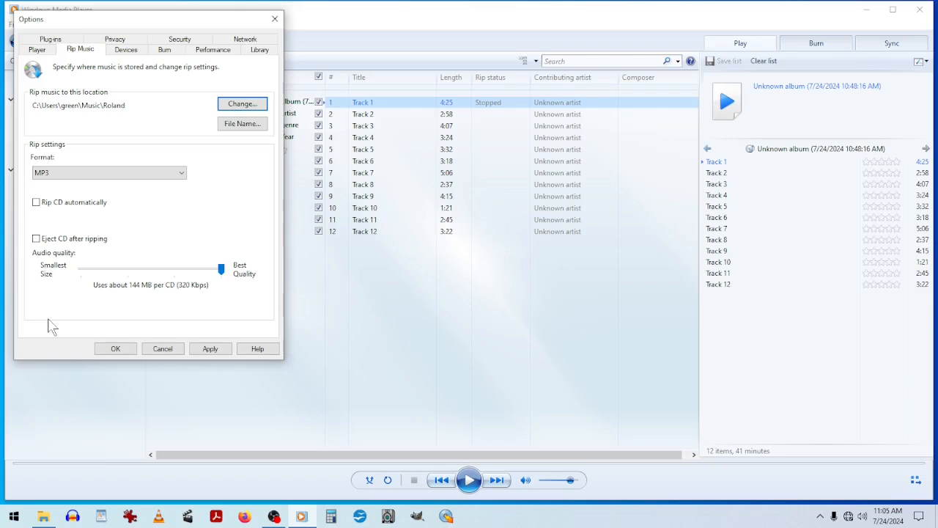
{"action": "left_click", "coordinate": [36, 239]}
Step: Try lower rip audio qualities, from the smallest size at 128 Kbps up to 256 Kbps
{"action": "left_click_drag", "start_coordinate": [221, 268], "coordinate": [52, 273]}
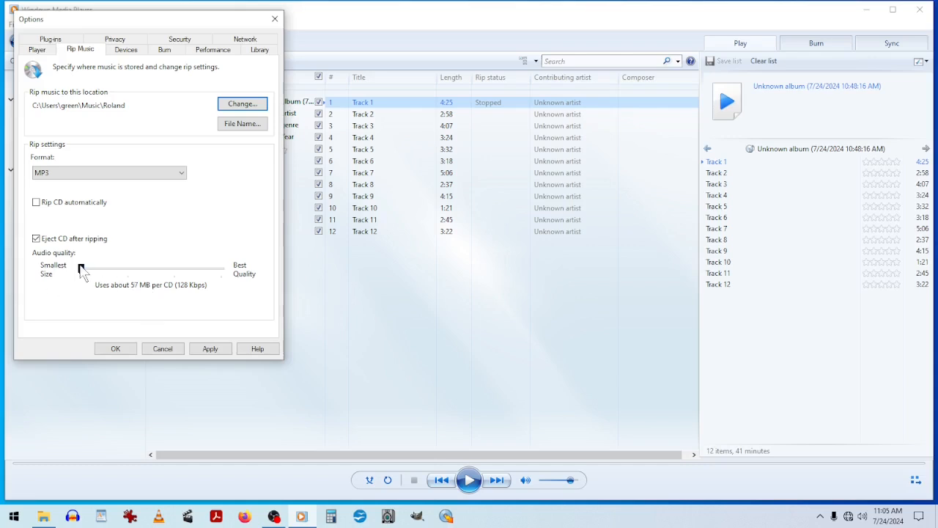
{"action": "left_click_drag", "start_coordinate": [80, 268], "coordinate": [128, 269]}
{"action": "left_click", "coordinate": [155, 270]}
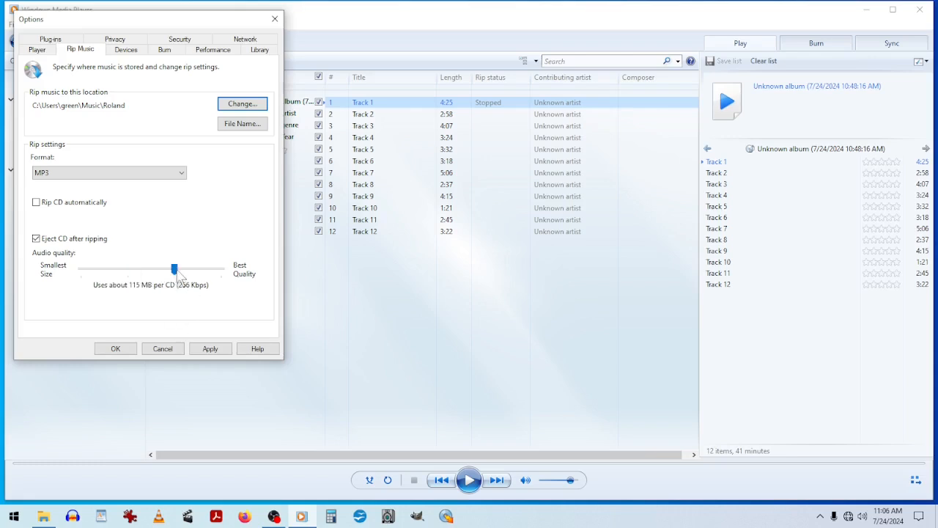
Step: Set the rip audio quality to 320 Kbps, then apply the rip options and close them
{"action": "left_click_drag", "start_coordinate": [178, 274], "coordinate": [236, 281]}
{"action": "left_click", "coordinate": [211, 350]}
{"action": "left_click", "coordinate": [210, 349]}
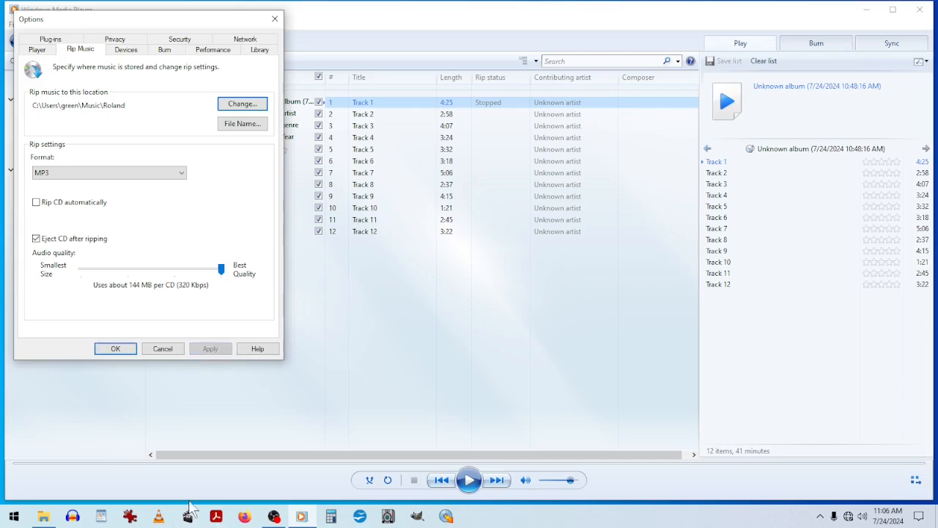
{"action": "left_click", "coordinate": [116, 349]}
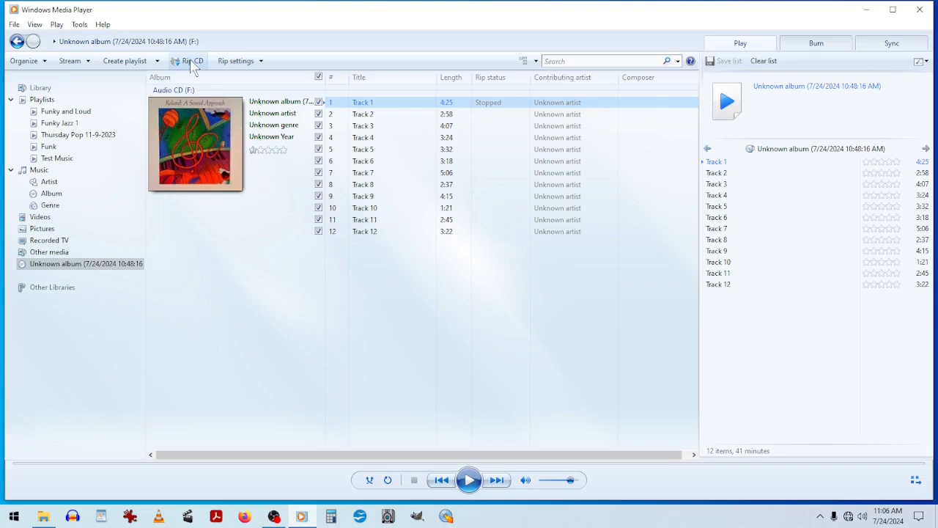
Step: Deselect all CD tracks and mark only tracks 1, 2, 5 and 10 for ripping
{"action": "left_click", "coordinate": [318, 77]}
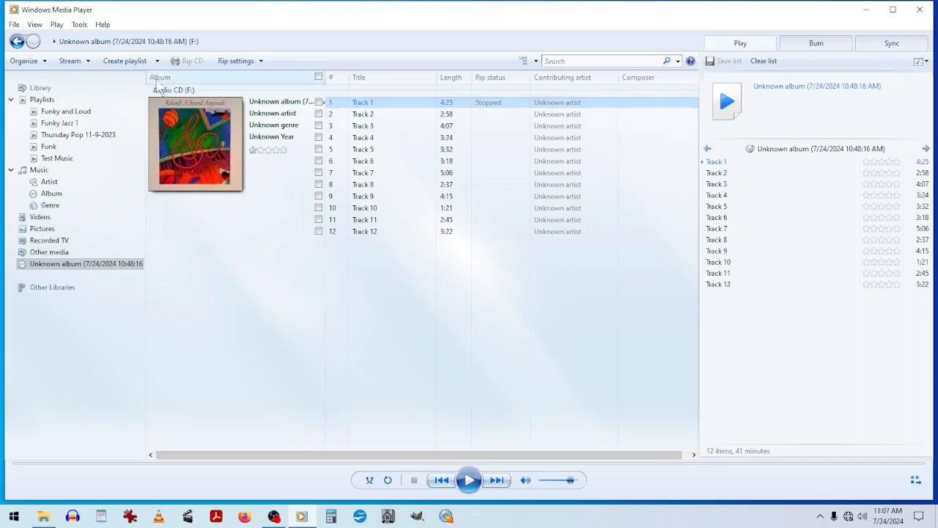
{"action": "left_click", "coordinate": [318, 77]}
{"action": "left_click", "coordinate": [320, 76]}
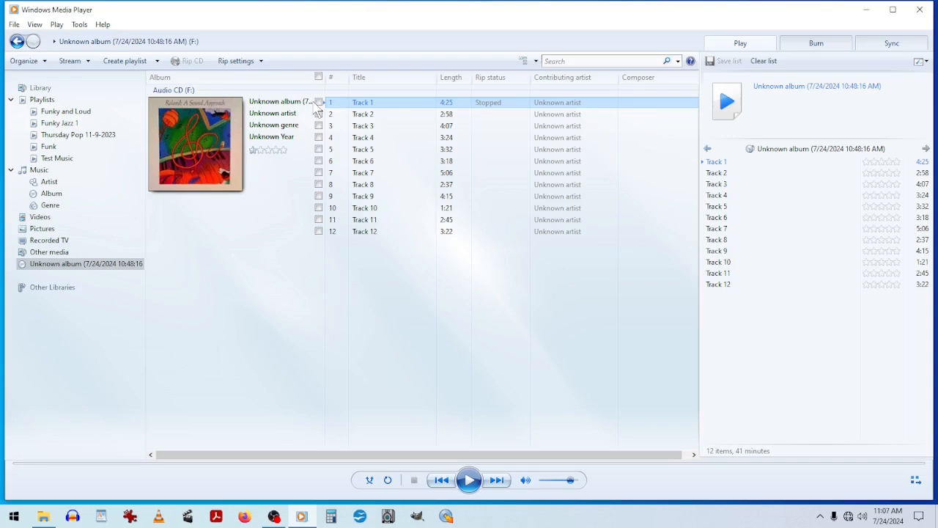
{"action": "left_click", "coordinate": [318, 101]}
{"action": "left_click", "coordinate": [318, 114]}
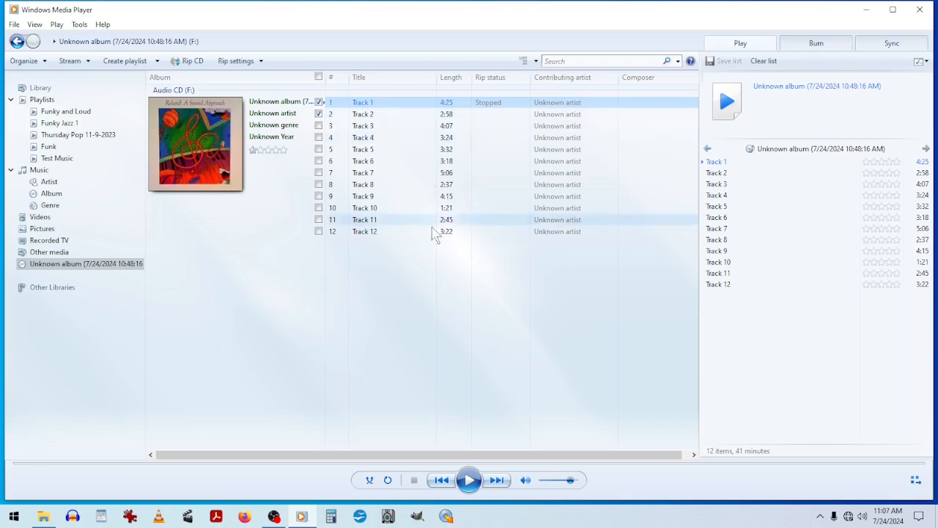
{"action": "left_click", "coordinate": [318, 149]}
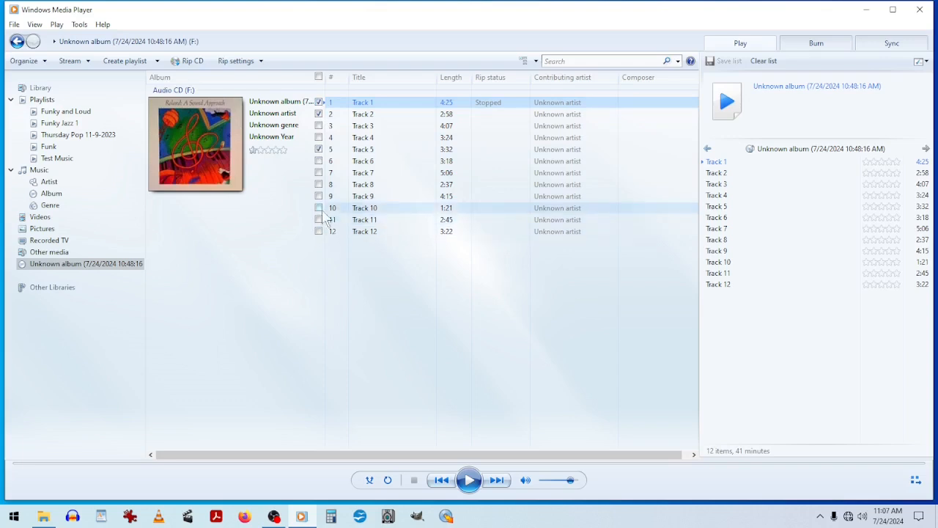
{"action": "left_click", "coordinate": [318, 207]}
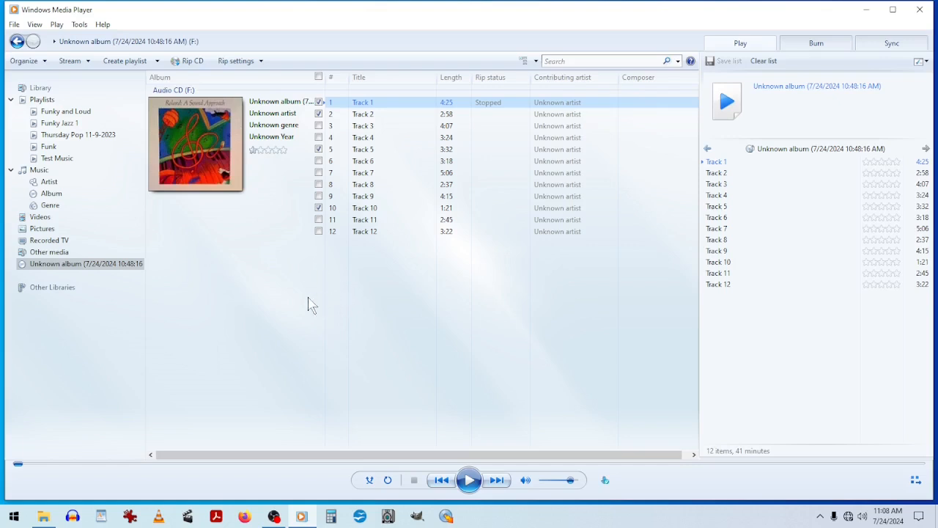
Step: Mark all twelve tracks and rip the CD, widening the Rip status column
{"action": "left_click", "coordinate": [319, 77]}
{"action": "left_click", "coordinate": [320, 77]}
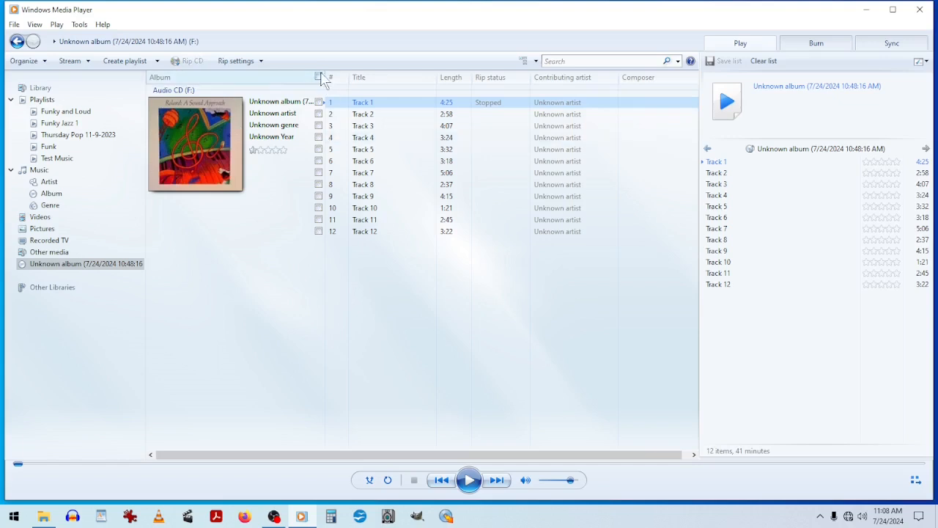
{"action": "left_click", "coordinate": [319, 77]}
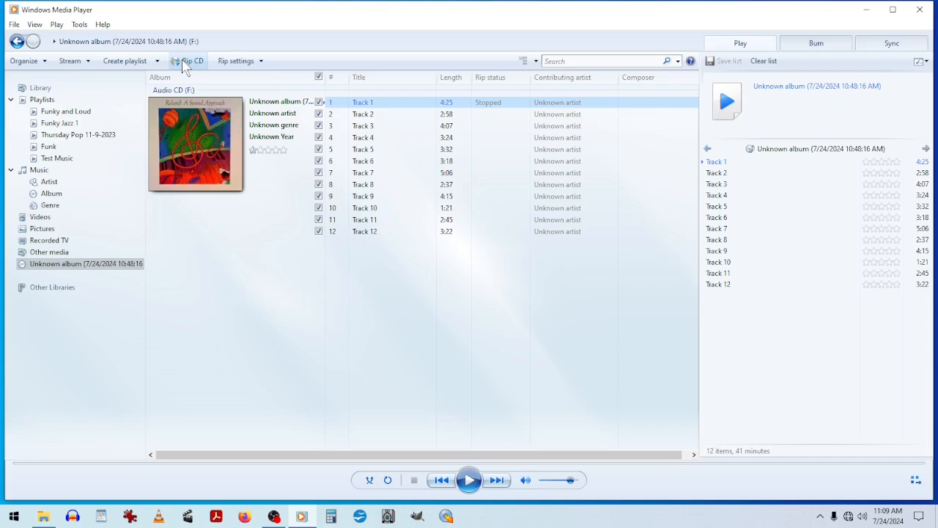
{"action": "left_click", "coordinate": [184, 61]}
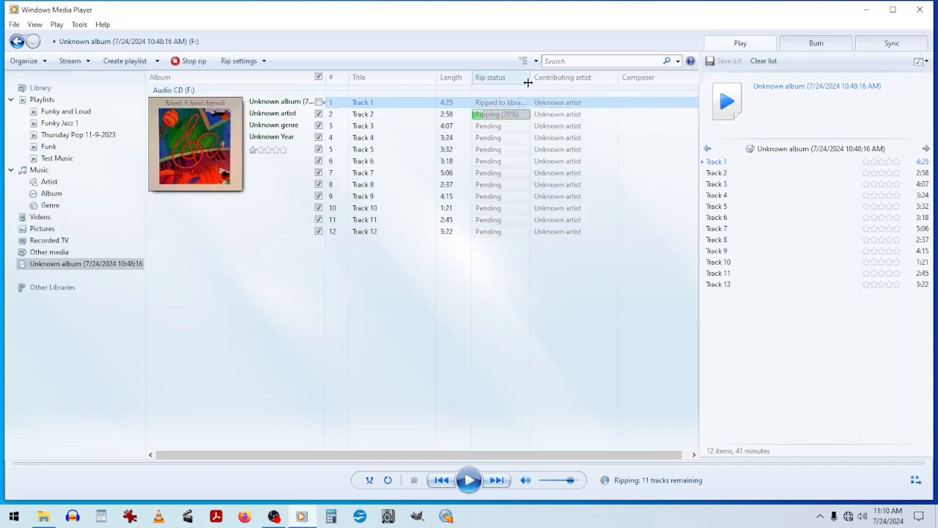
{"action": "left_click_drag", "start_coordinate": [530, 82], "coordinate": [556, 81]}
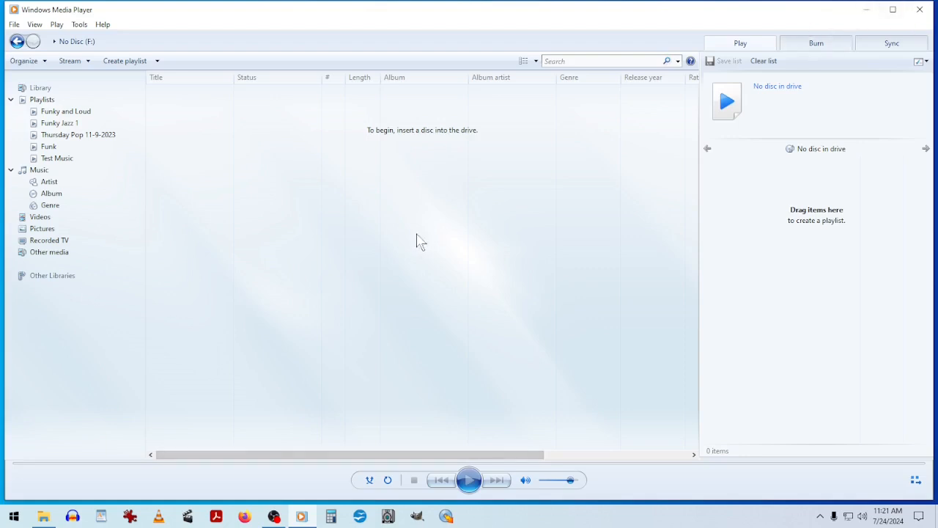
Step: Minimize the player, switch to File Explorer and open the Unknown album folder inside Roland in Music
{"action": "left_click", "coordinate": [869, 11]}
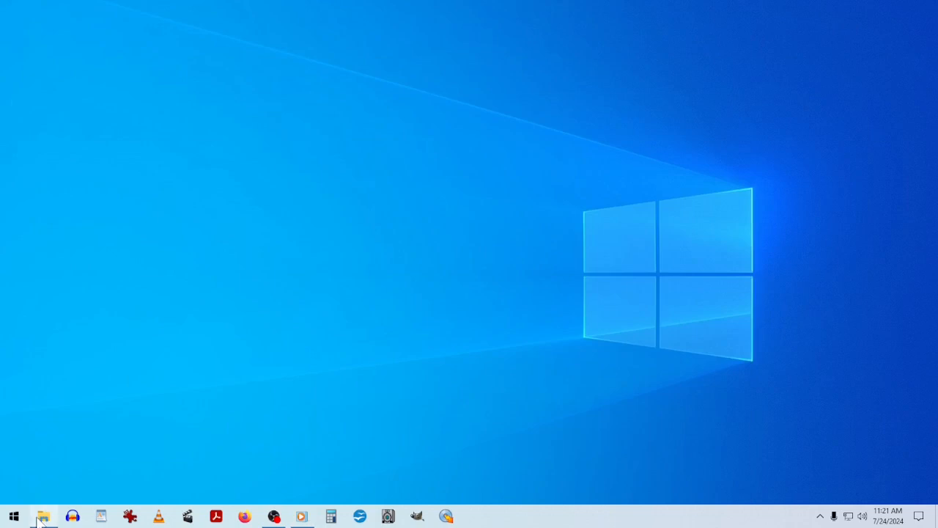
{"action": "left_click", "coordinate": [42, 517]}
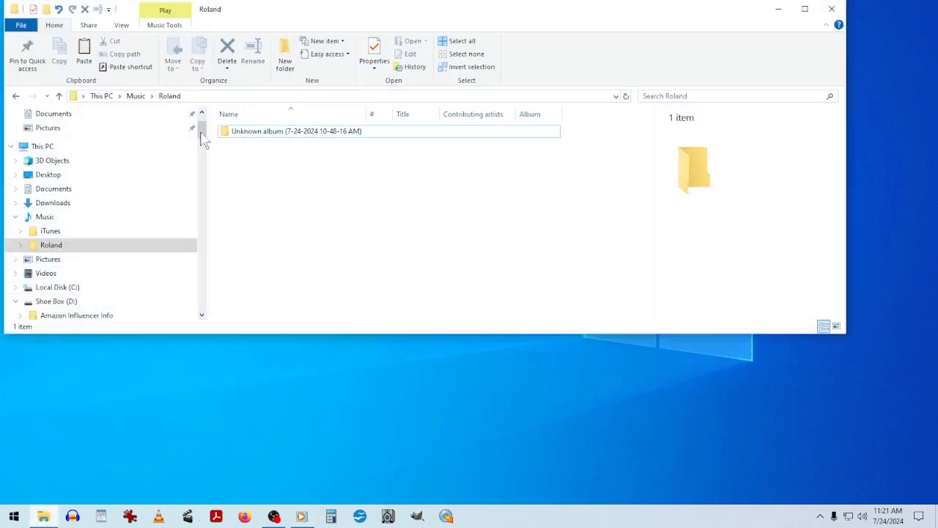
{"action": "scroll", "coordinate": [81, 286], "scroll_direction": "up", "scroll_amount": 3}
{"action": "scroll", "coordinate": [82, 286], "scroll_direction": "down", "scroll_amount": 2}
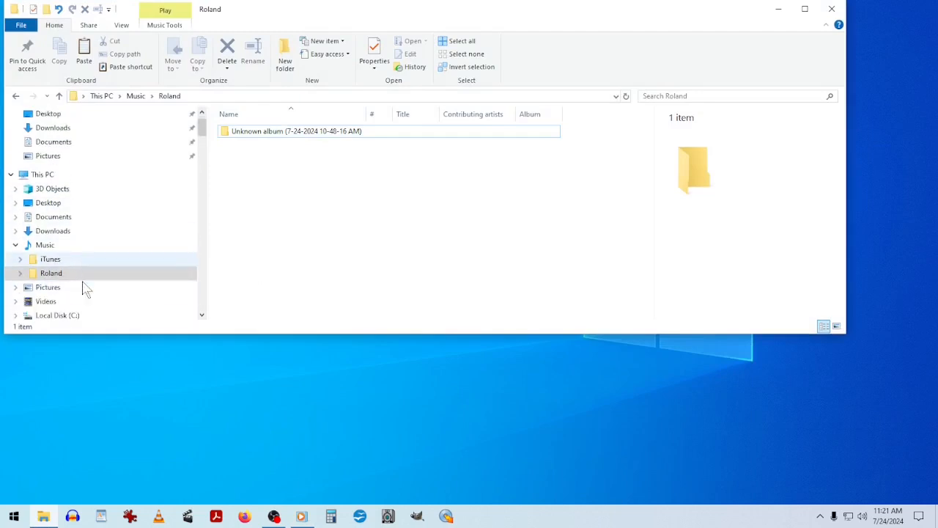
{"action": "left_click", "coordinate": [43, 247]}
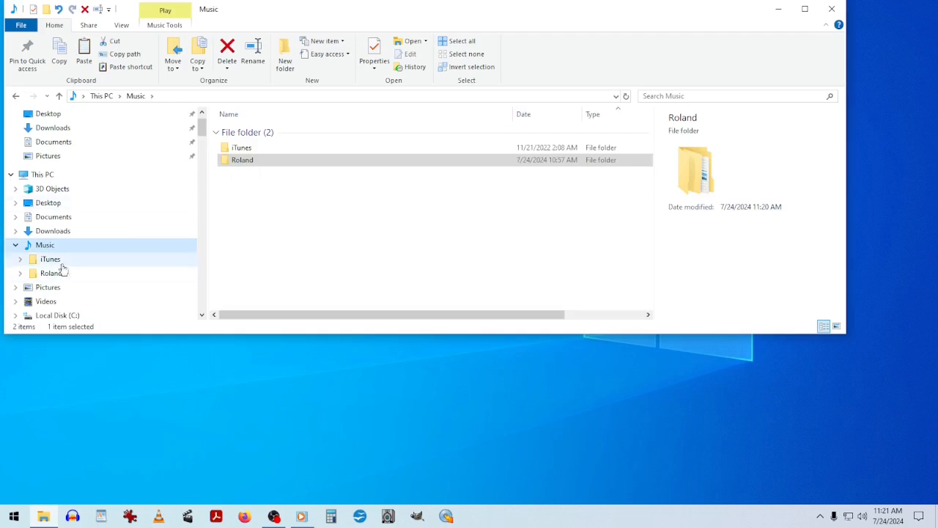
{"action": "left_click", "coordinate": [35, 278]}
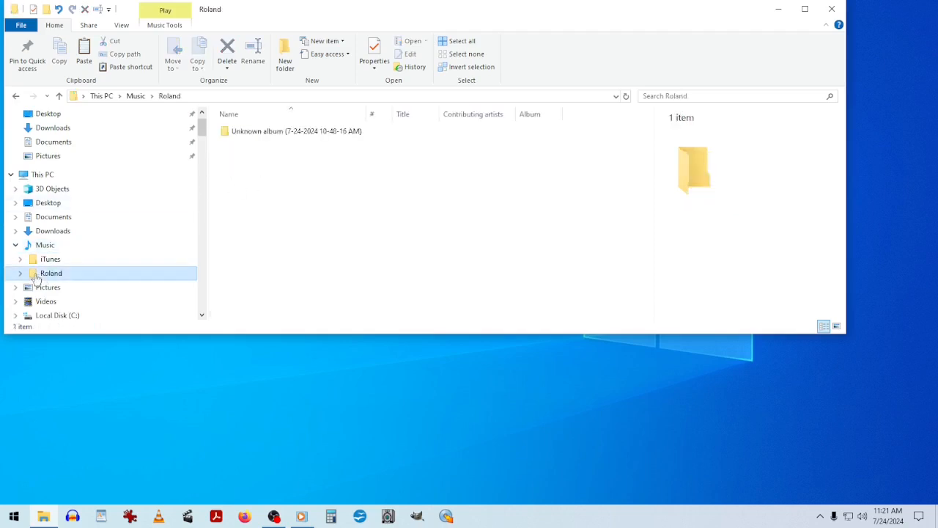
{"action": "left_click", "coordinate": [21, 274]}
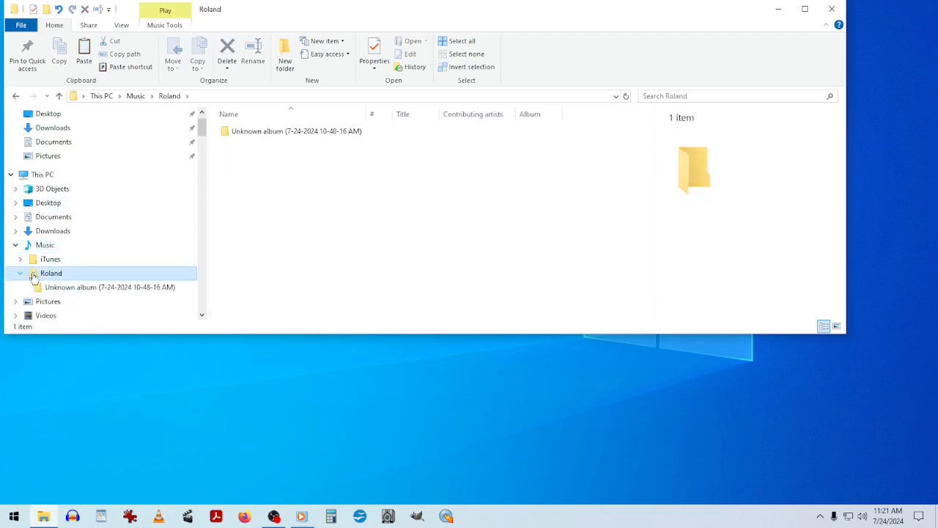
{"action": "left_click", "coordinate": [54, 287]}
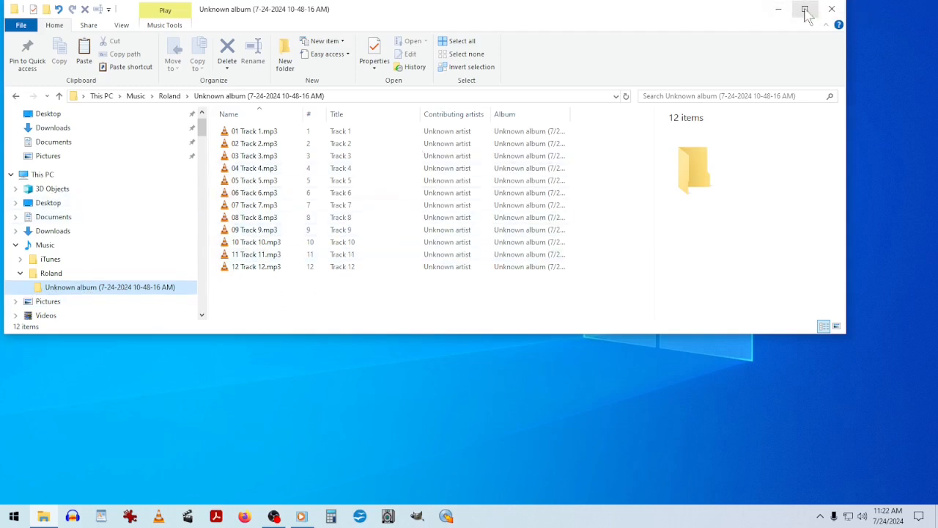
Step: Maximize the window, narrow the navigation pane and examine the file details of 01 Track 1.mp3, including its bit rate
{"action": "left_click", "coordinate": [253, 132]}
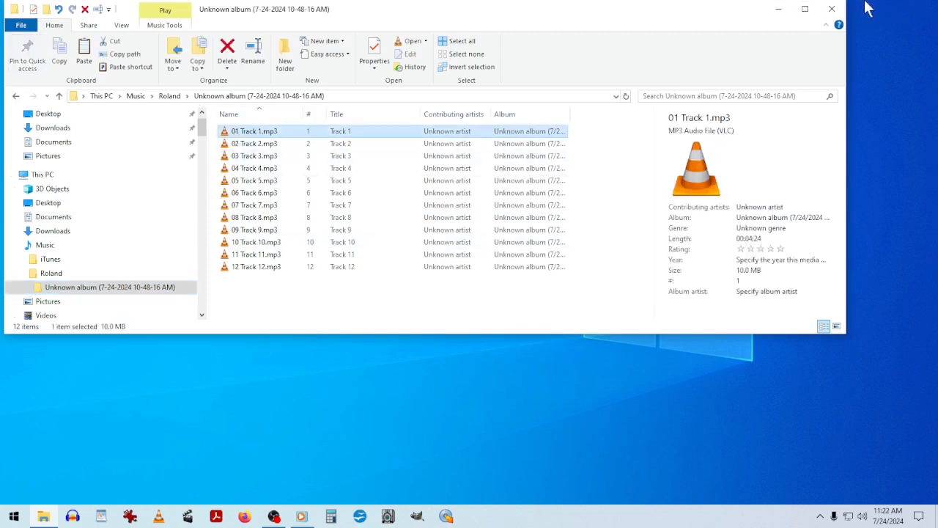
{"action": "left_click", "coordinate": [805, 9]}
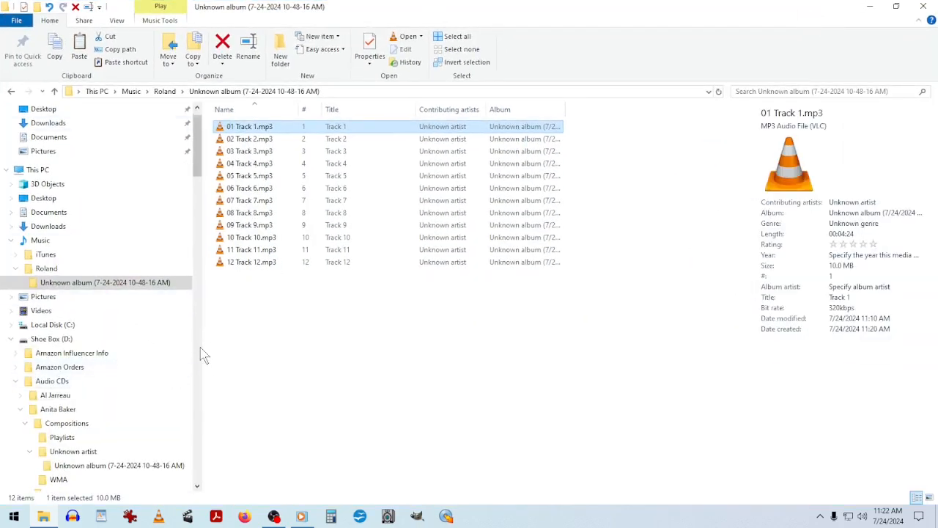
{"action": "left_click_drag", "start_coordinate": [203, 345], "coordinate": [4, 335]}
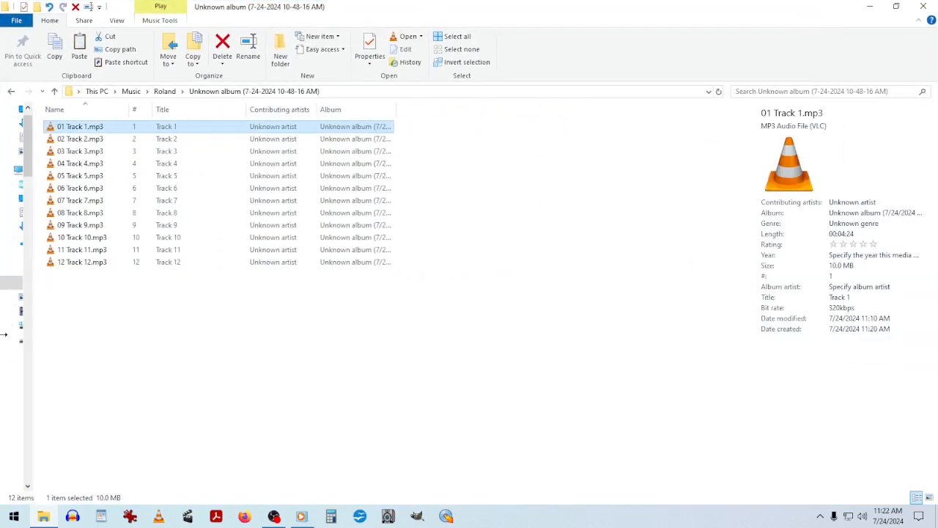
{"action": "left_click", "coordinate": [232, 439]}
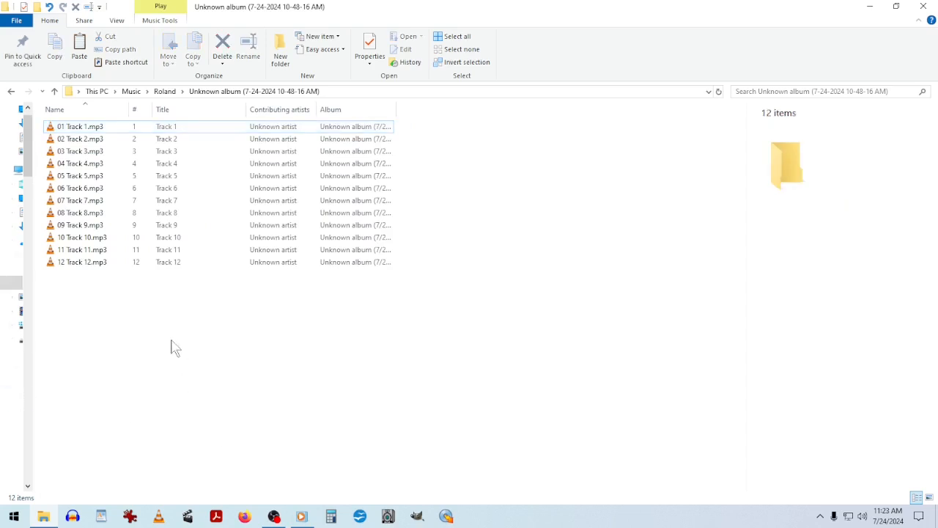
{"action": "left_click", "coordinate": [79, 132]}
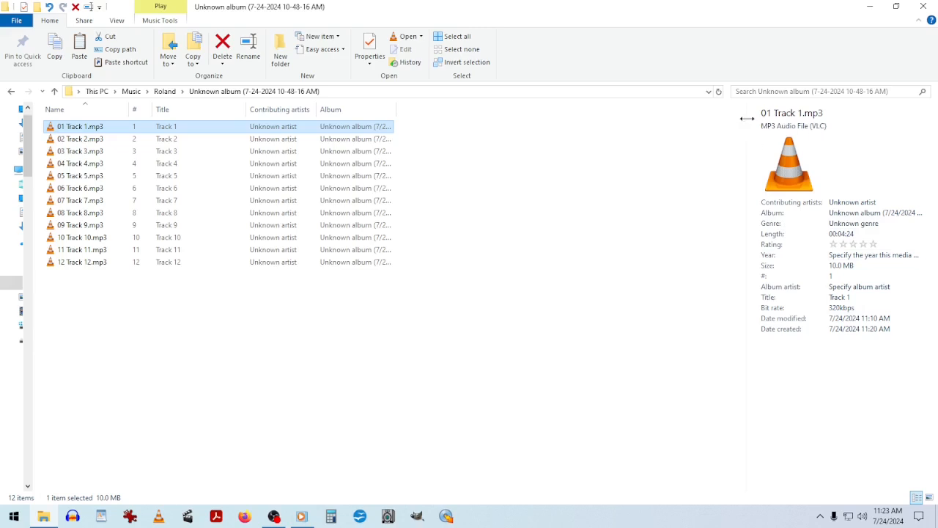
Step: Widen the details pane, switch to the preview pane and return to the details pane
{"action": "left_click_drag", "start_coordinate": [746, 119], "coordinate": [698, 145]}
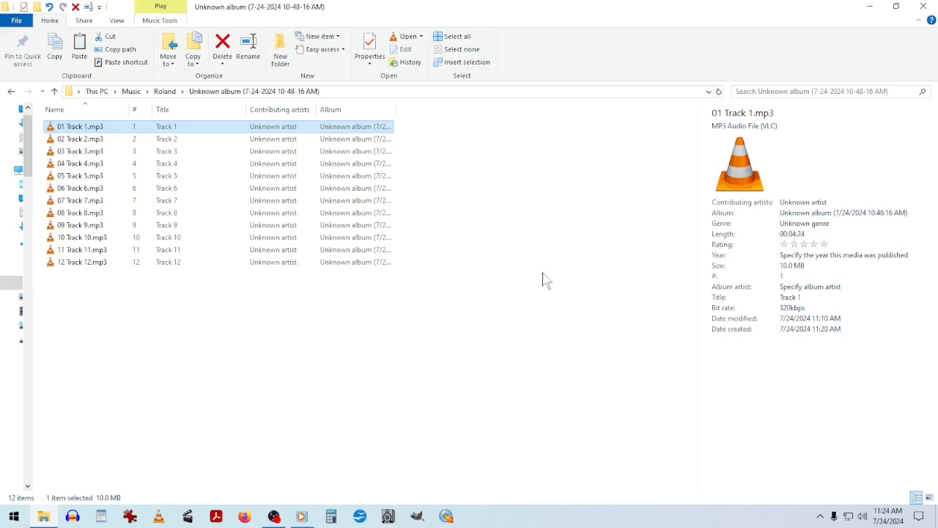
{"action": "left_click", "coordinate": [117, 20]}
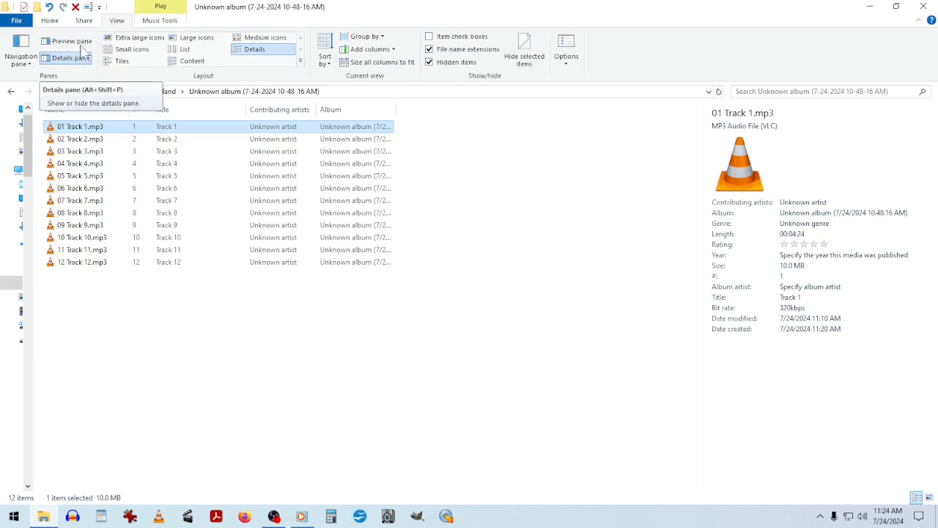
{"action": "left_click", "coordinate": [83, 42]}
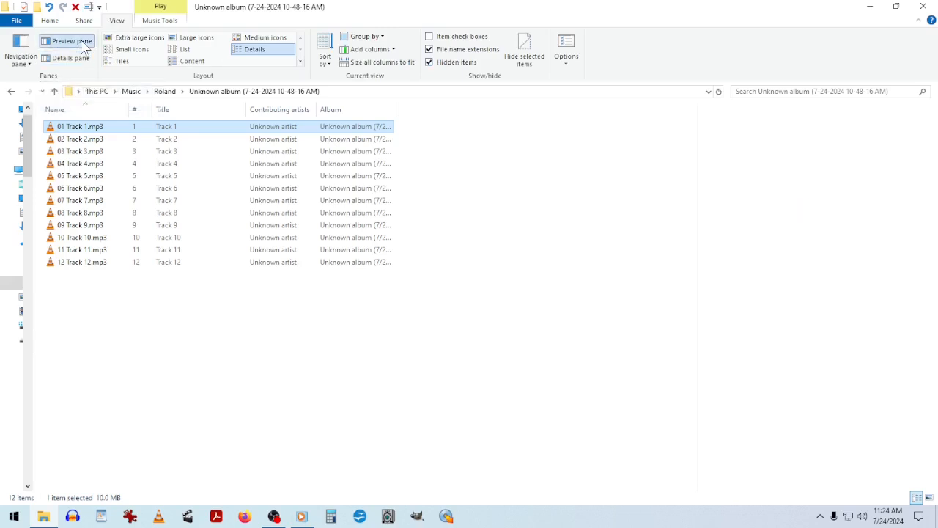
{"action": "left_click", "coordinate": [78, 60]}
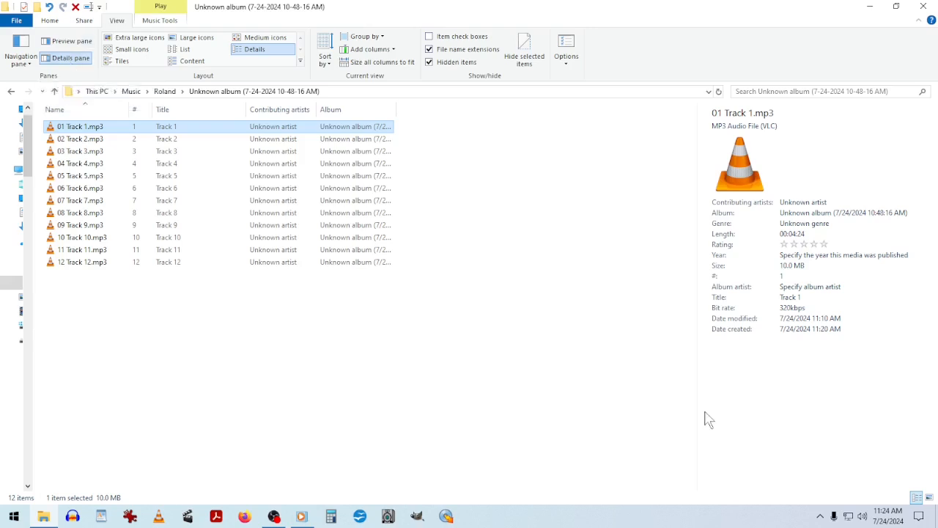
Step: Examine the file details of 02 Track 2.mp3, 03 Track 3.mp3 and 04 Track 4.mp3 one after another
{"action": "left_click", "coordinate": [86, 141]}
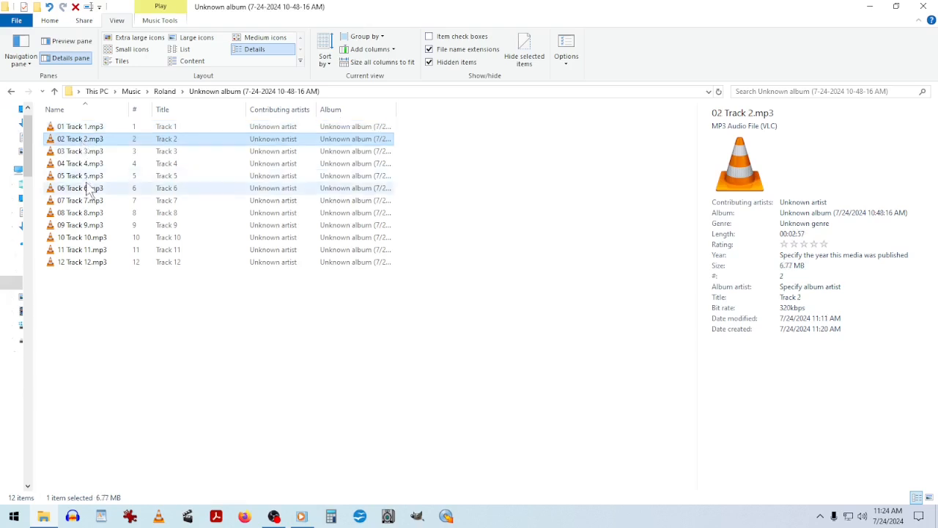
{"action": "left_click", "coordinate": [88, 153]}
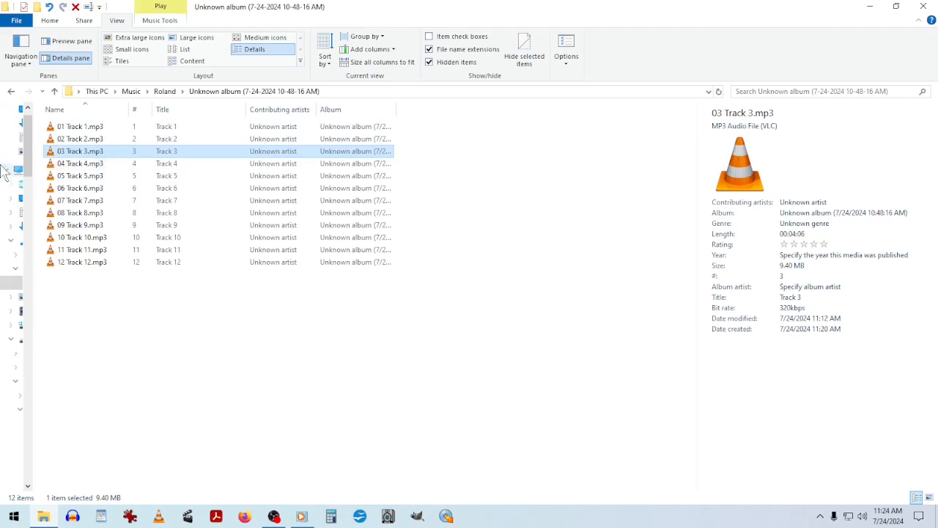
{"action": "left_click", "coordinate": [90, 165]}
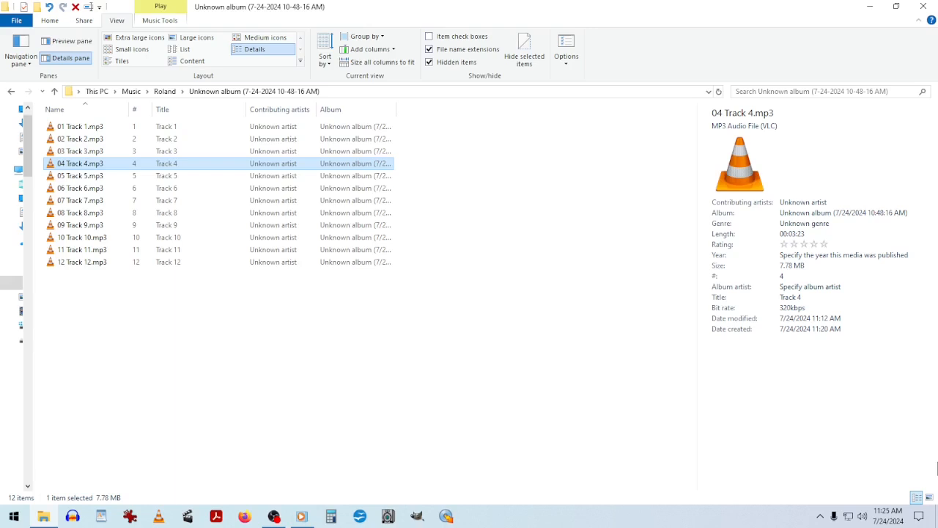
Step: Set the album of all twelve tracks to "Roland: A Sound Aproach", save it and widen the Album column to fit
{"action": "left_click", "coordinate": [86, 128]}
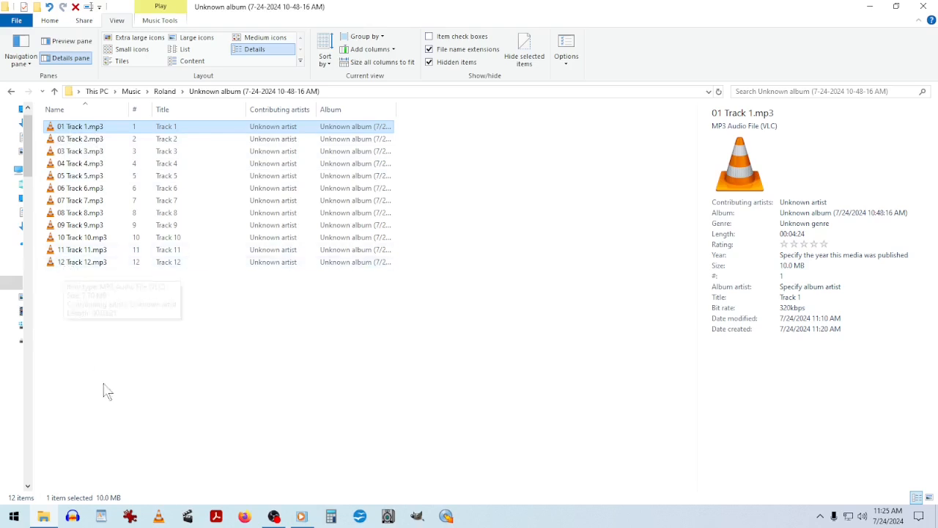
{"action": "left_click", "coordinate": [77, 262], "text": "shift"}
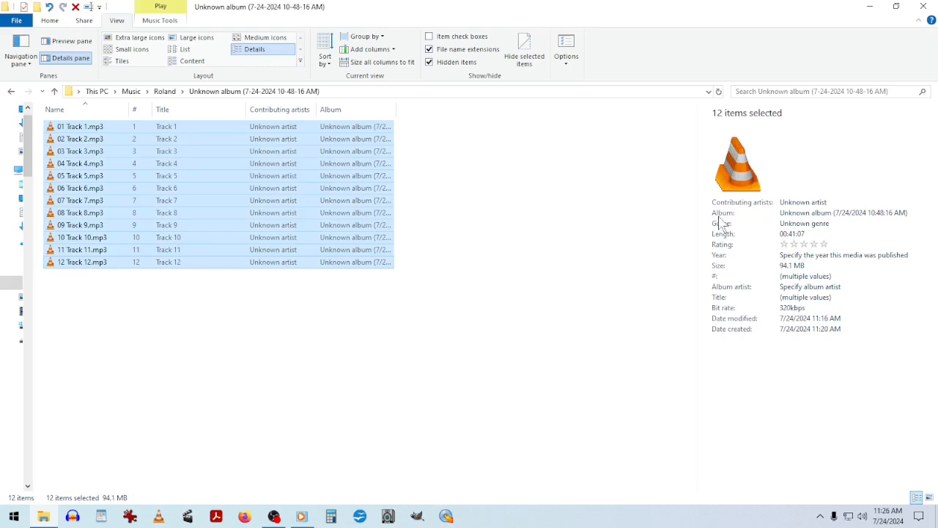
{"action": "left_click", "coordinate": [816, 213]}
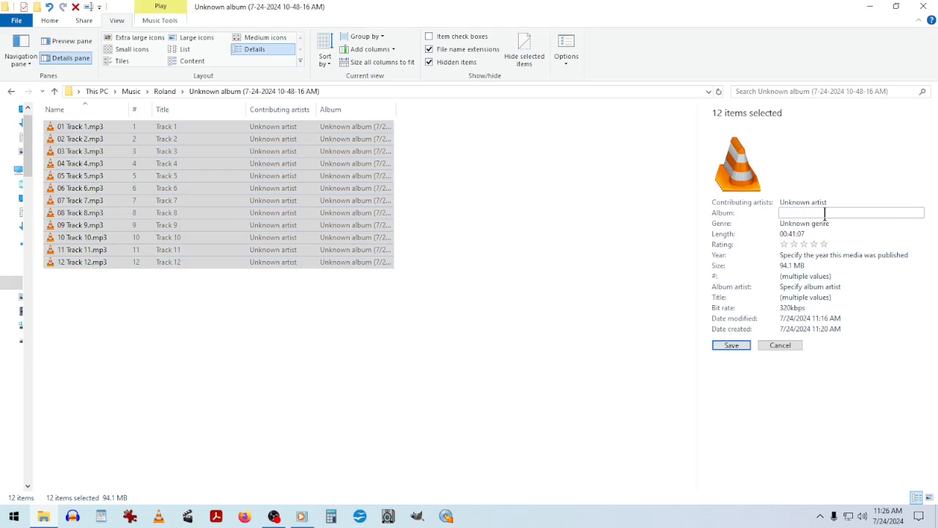
{"action": "type", "text": "R"}
{"action": "type", "text": "oland"}
{"action": "type", "text": " A S"}
{"action": "type", "text": "oun"}
{"action": "type", "text": "d"}
{"action": "type", "text": " A"}
{"action": "type", "text": "pr"}
{"action": "type", "text": "ouch"}
{"action": "key", "text": "Left"}
{"action": "key", "text": "Left"}
{"action": "key", "text": "BackSpace"}
{"action": "type", "text": "a"}
{"action": "key", "text": "Left"}
{"action": "key", "text": "Left"}
{"action": "key", "text": "Left"}
{"action": "type", "text": ":"}
{"action": "left_click", "coordinate": [731, 346]}
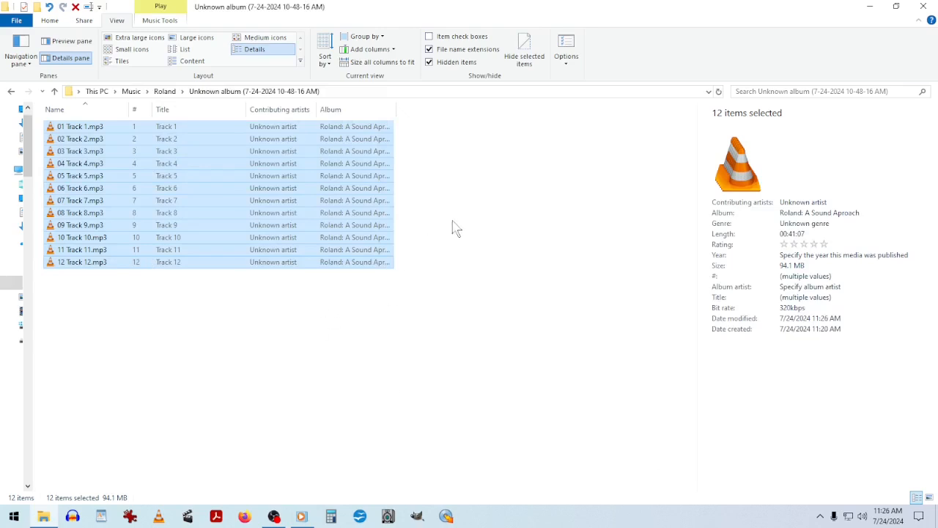
{"action": "left_click_drag", "start_coordinate": [389, 110], "coordinate": [440, 107]}
{"action": "left_click", "coordinate": [215, 391]}
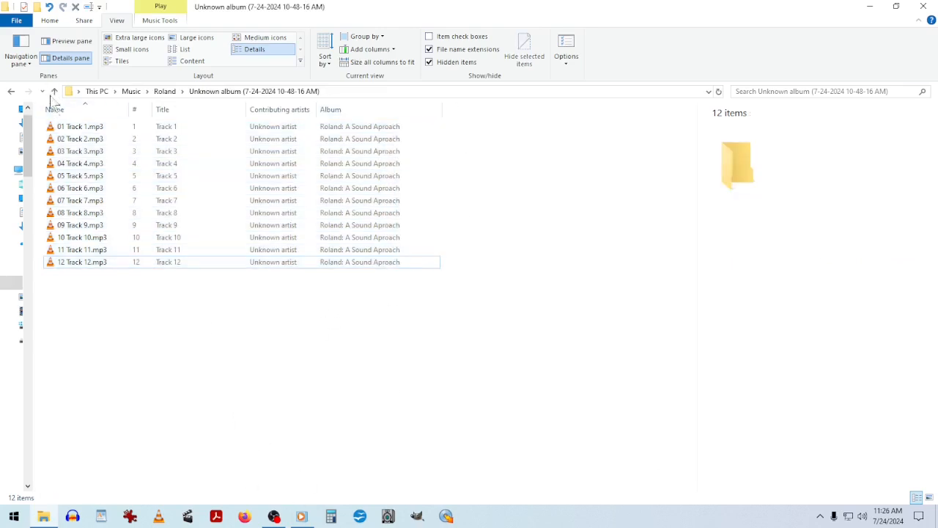
Step: Go through the track files one by one from 01 Track 1.mp3 and back, checking the album name in each file's details
{"action": "left_click", "coordinate": [92, 128]}
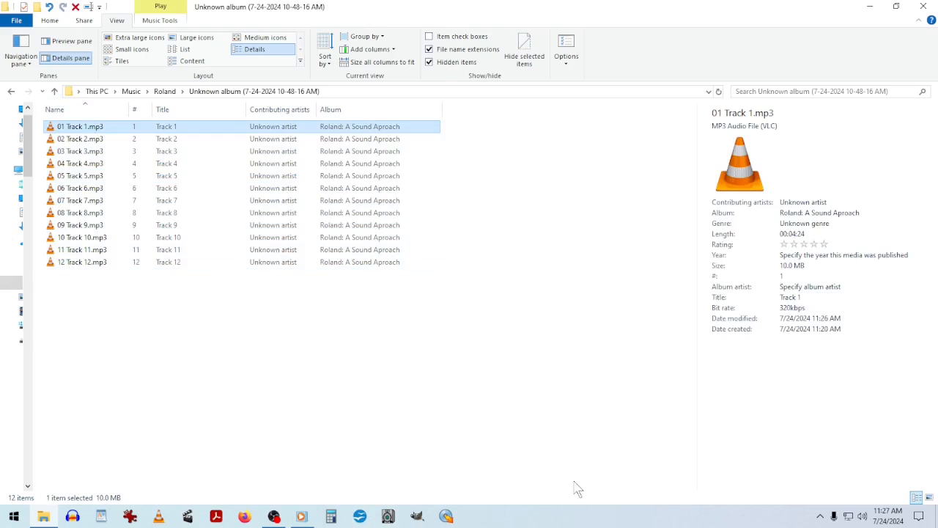
{"action": "key", "text": "Down"}
{"action": "key", "text": "Down"}
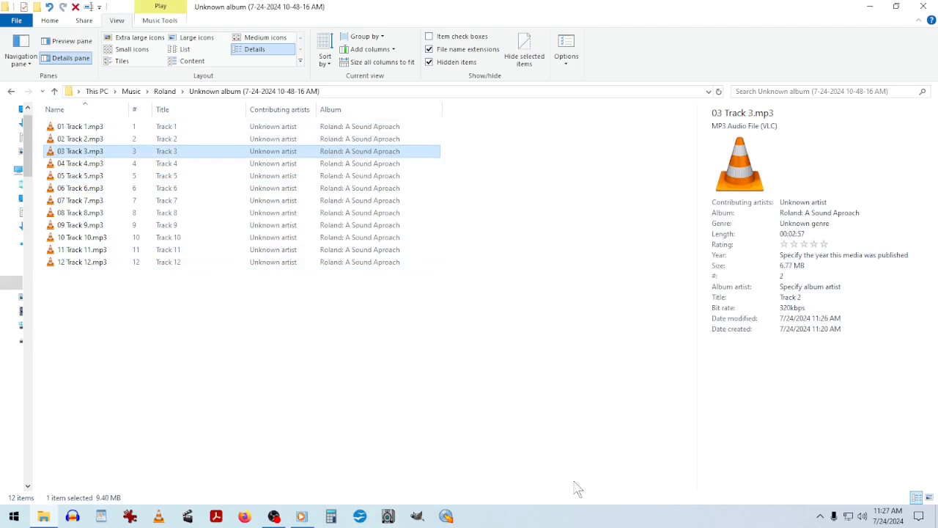
{"action": "key", "text": "Down"}
{"action": "key", "text": "Down"}
{"action": "key", "text": "Down"}
{"action": "key", "text": "Down"}
{"action": "key", "text": "Down"}
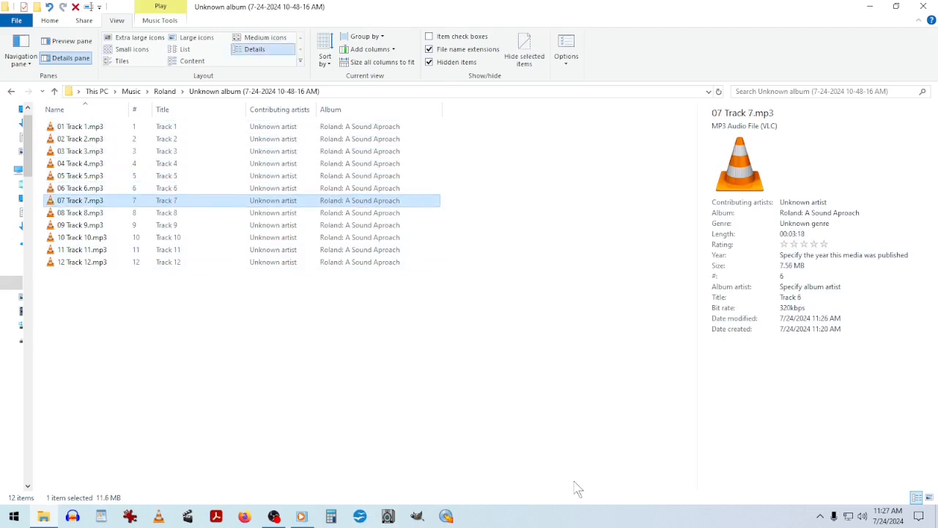
{"action": "key", "text": "Down"}
{"action": "key", "text": "Down"}
{"action": "key", "text": "Down"}
{"action": "key", "text": "Down"}
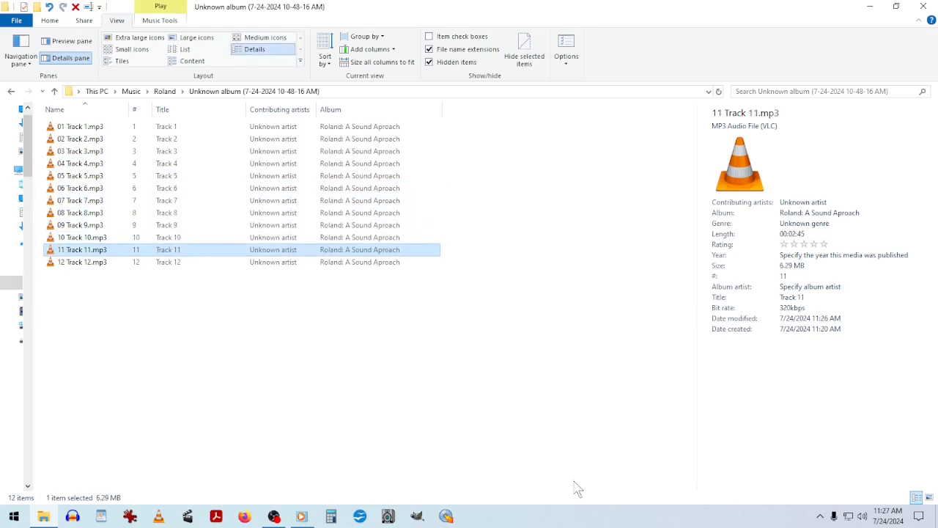
{"action": "key", "text": "Up"}
{"action": "key", "text": "Up"}
{"action": "key", "text": "Up"}
{"action": "key", "text": "Up"}
{"action": "key", "text": "Up"}
{"action": "key", "text": "Up"}
{"action": "key", "text": "Up"}
{"action": "key", "text": "Up"}
{"action": "key", "text": "Up"}
{"action": "key", "text": "Up"}
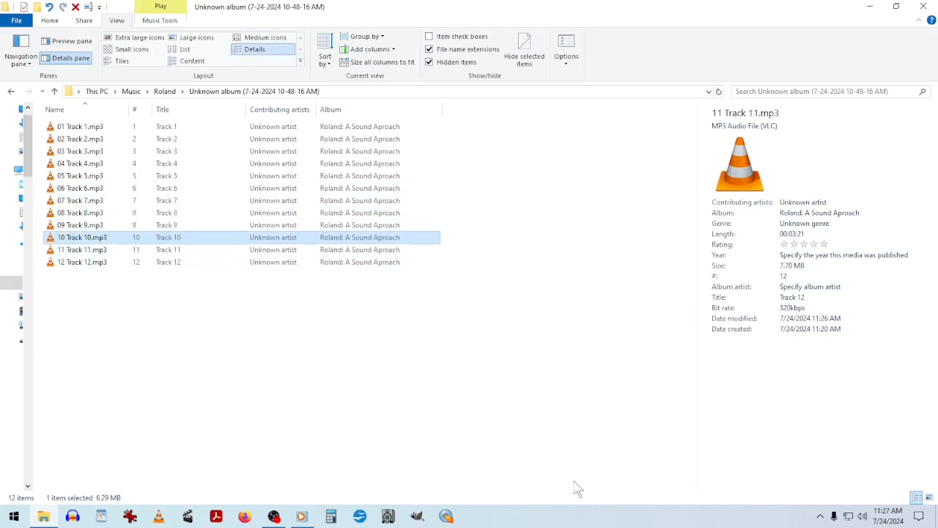
{"action": "key", "text": "Up"}
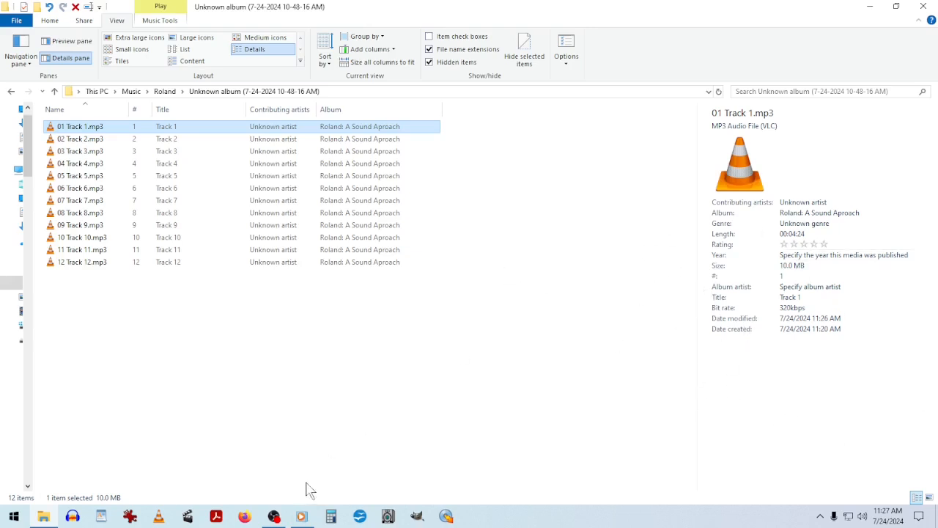
Step: Set the genre of all twelve tracks to "Pop Jazz" and save it
{"action": "left_click", "coordinate": [92, 263], "text": "shift"}
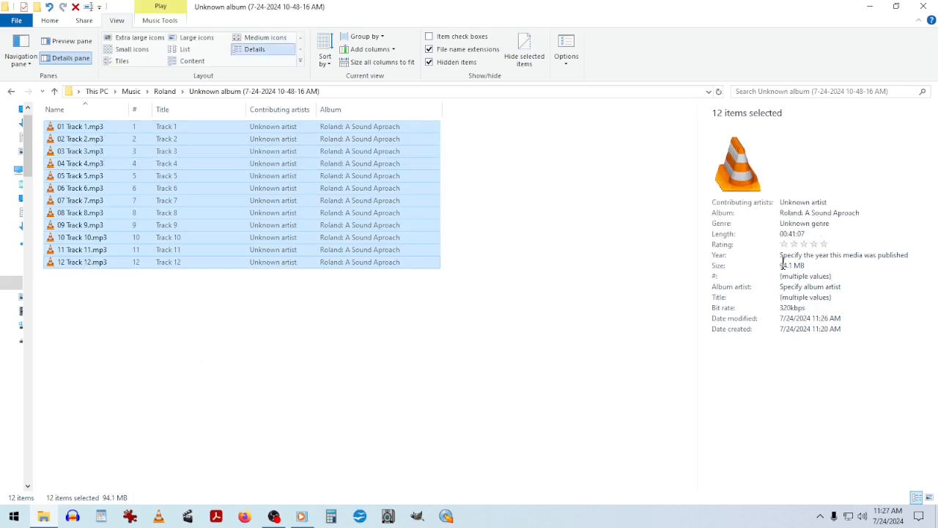
{"action": "left_click", "coordinate": [809, 223]}
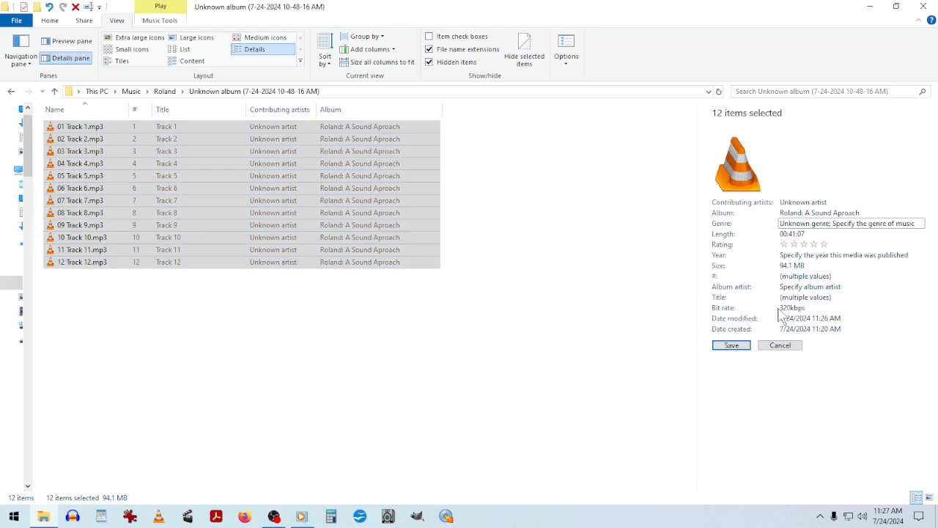
{"action": "key", "text": "BackSpace"}
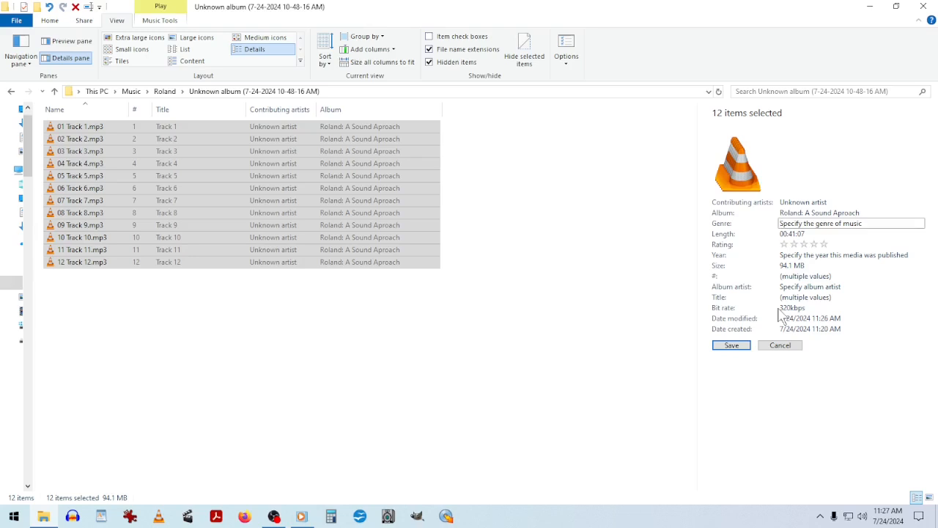
{"action": "type", "text": "J"}
{"action": "key", "text": "BackSpace"}
{"action": "type", "text": "P"}
{"action": "type", "text": "op"}
{"action": "type", "text": "/"}
{"action": "type", "text": "azz"}
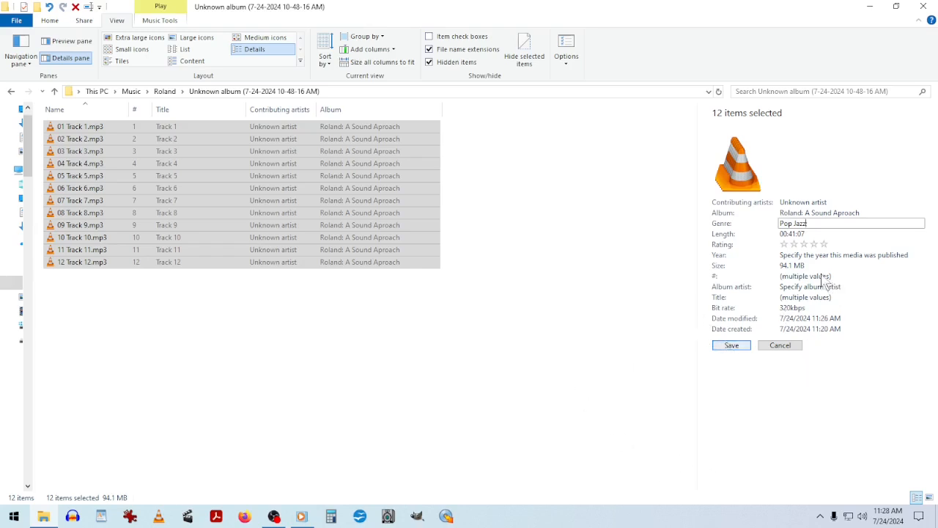
{"action": "left_click", "coordinate": [736, 347]}
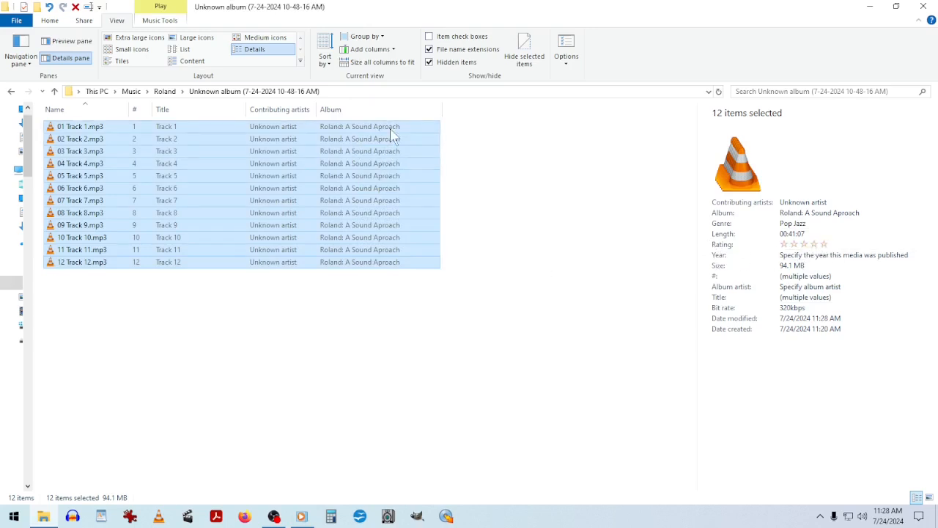
Step: Rate 01 Track 1.mp3 four stars and 02 Track 2.mp3 five stars, save each rating and compare the two
{"action": "left_click", "coordinate": [392, 130]}
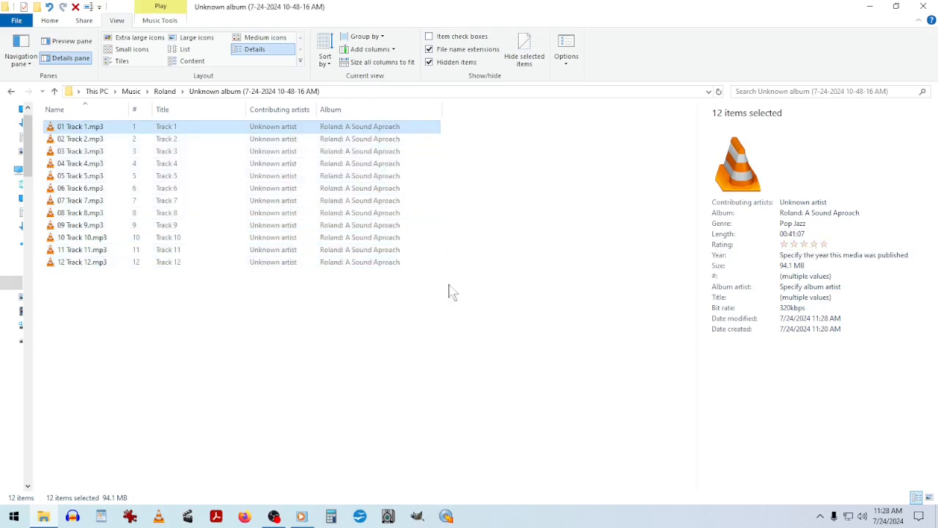
{"action": "left_click", "coordinate": [815, 246]}
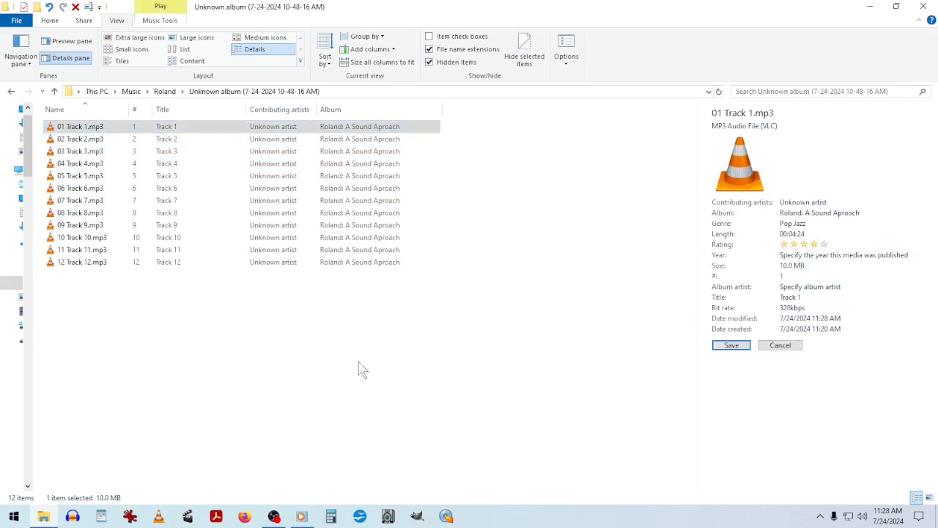
{"action": "left_click", "coordinate": [732, 346]}
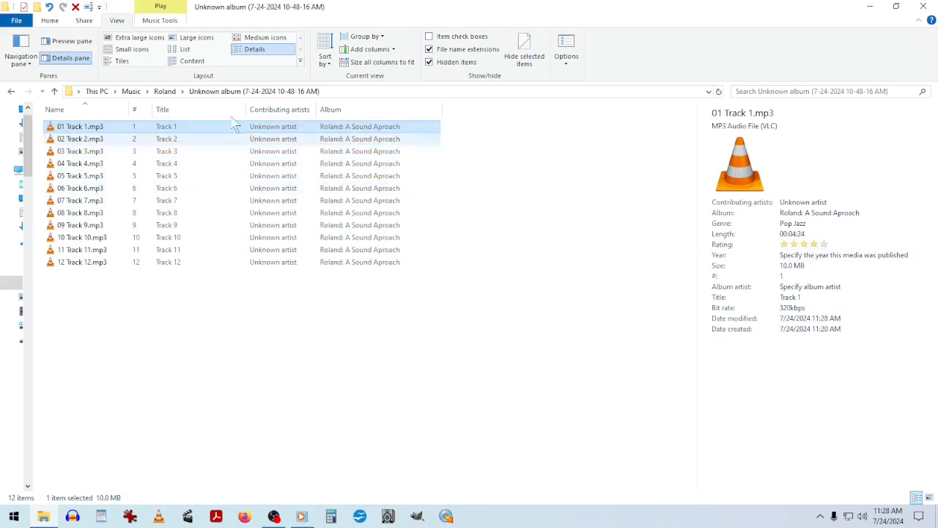
{"action": "left_click", "coordinate": [103, 139]}
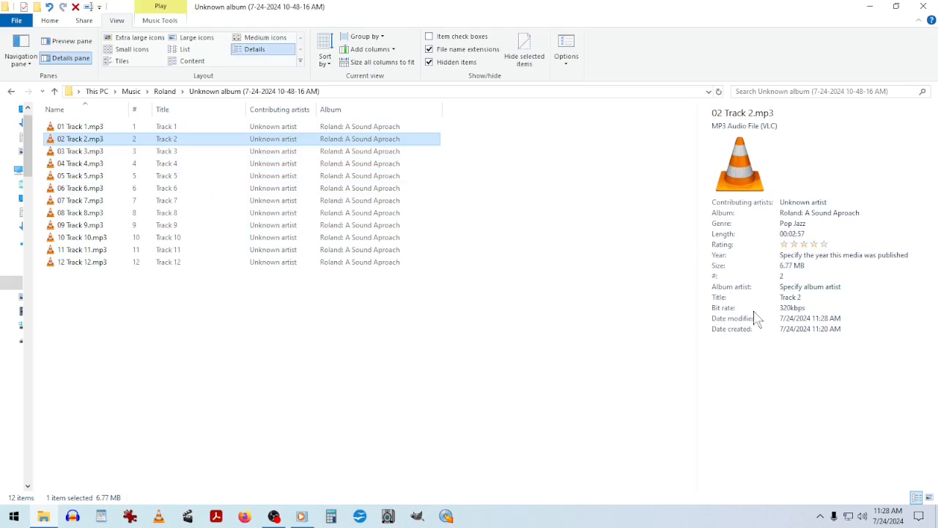
{"action": "left_click", "coordinate": [824, 246]}
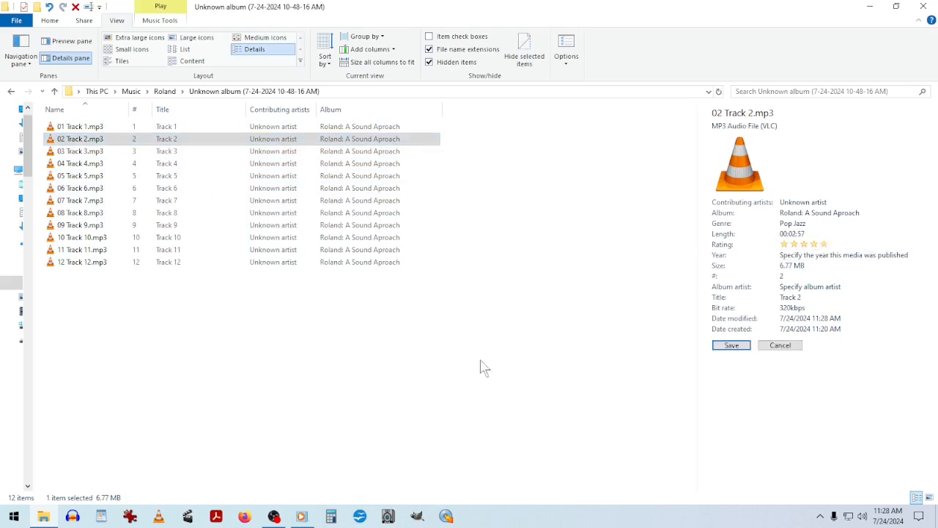
{"action": "left_click", "coordinate": [731, 347]}
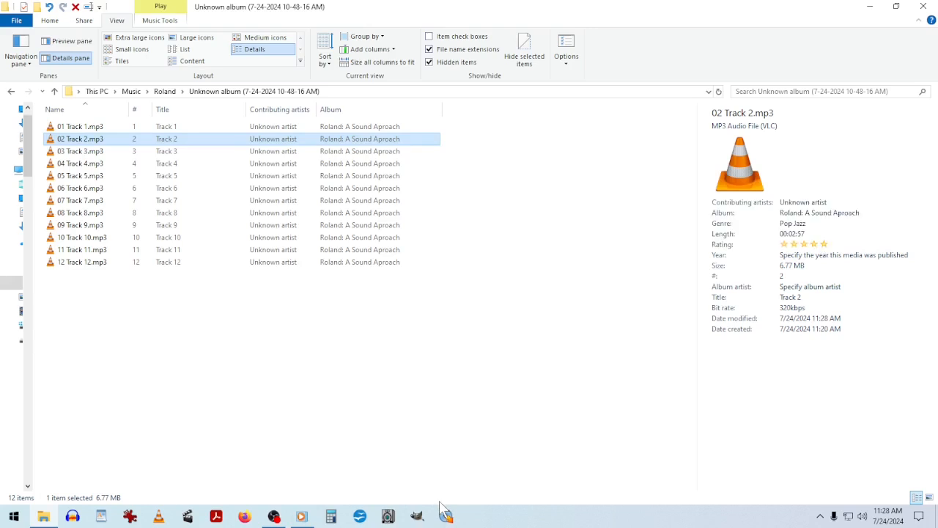
{"action": "key", "text": "Up"}
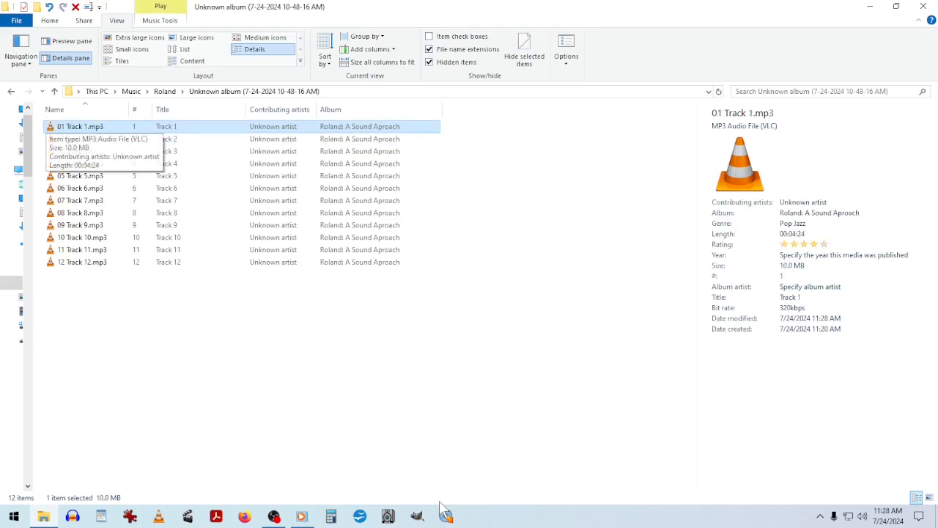
{"action": "key", "text": "Down"}
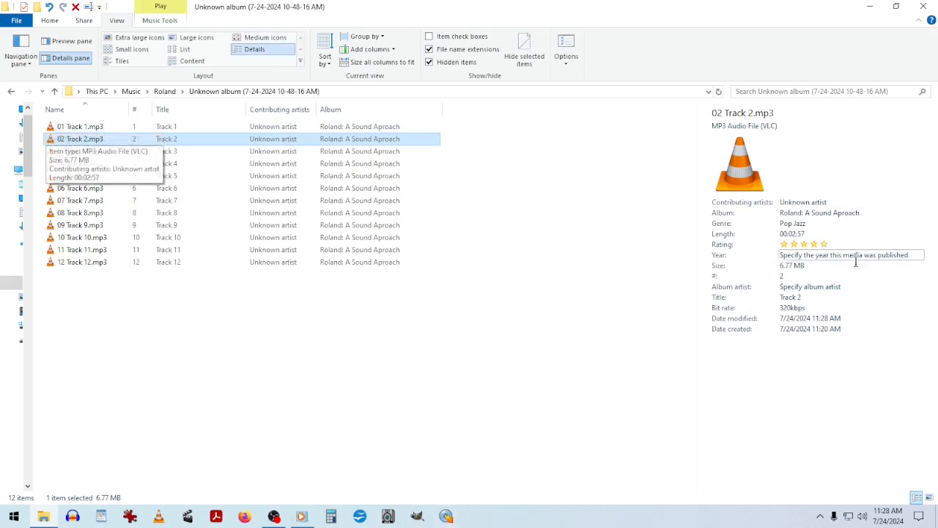
{"action": "key", "text": "Up"}
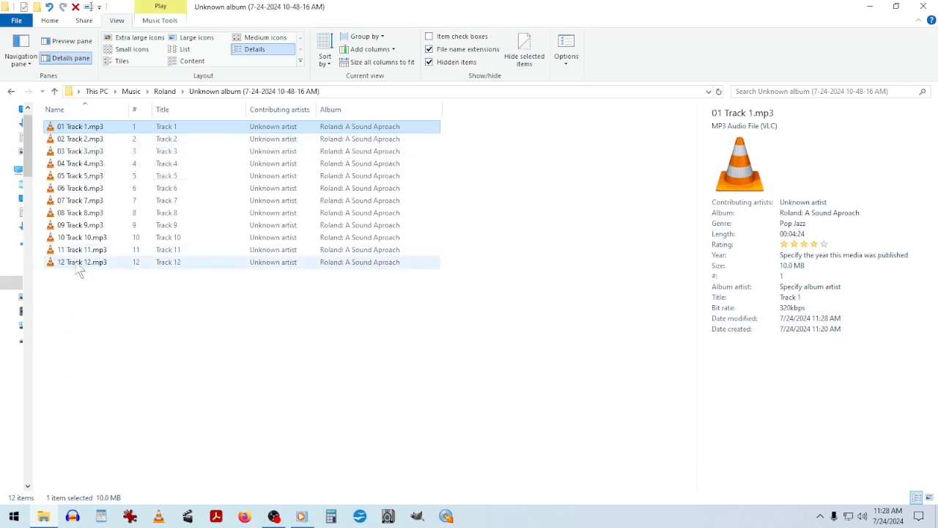
Step: Rate all twelve tracks five stars at once and save the rating
{"action": "key", "text": "ctrl+a"}
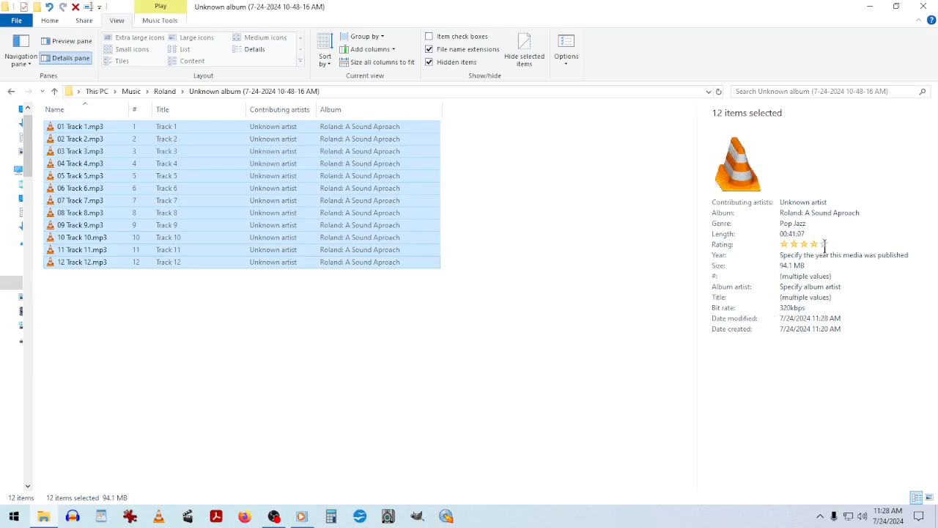
{"action": "left_click", "coordinate": [824, 244]}
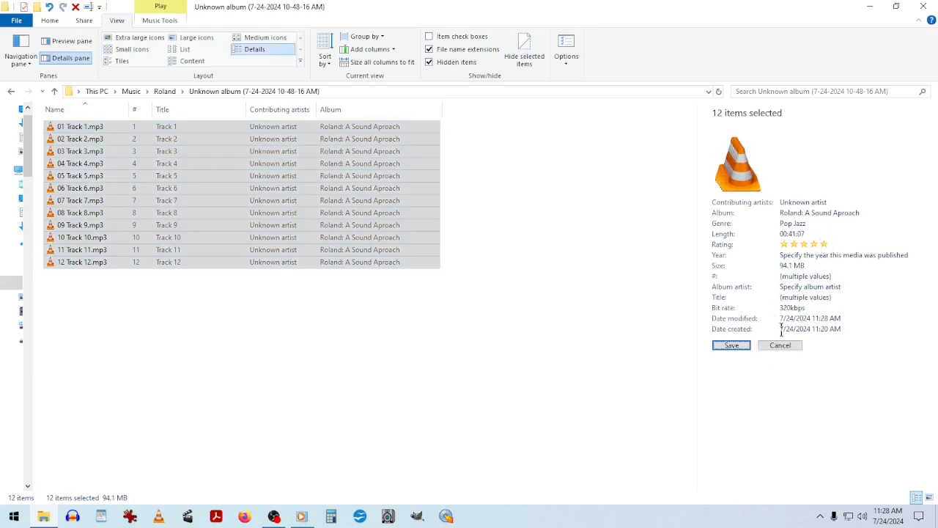
{"action": "left_click", "coordinate": [730, 345]}
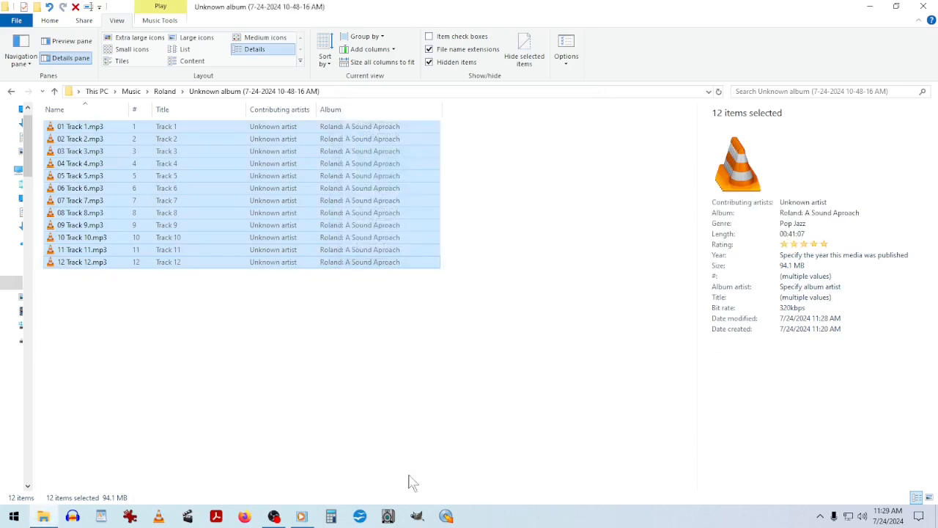
Step: Examine the tag details of 01 Track 1.mp3 on its own, including its title
{"action": "left_click", "coordinate": [307, 372]}
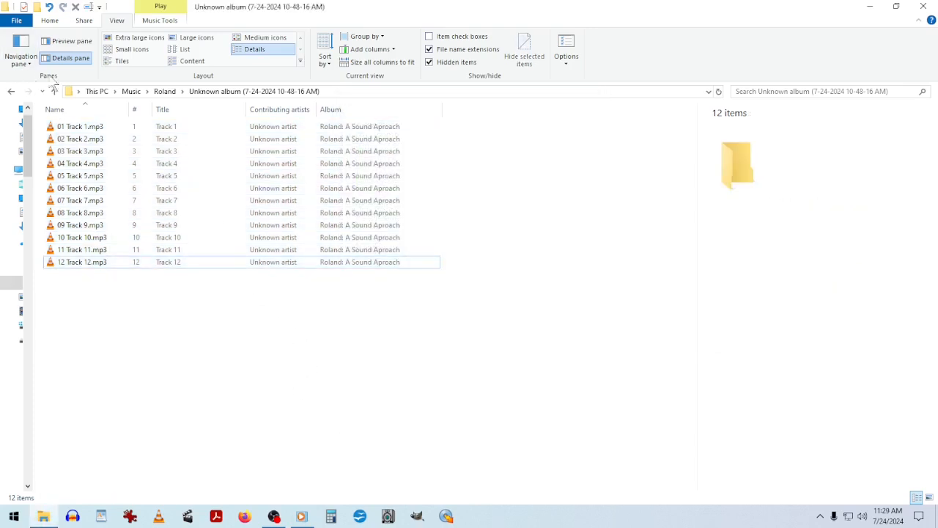
{"action": "left_click", "coordinate": [77, 129]}
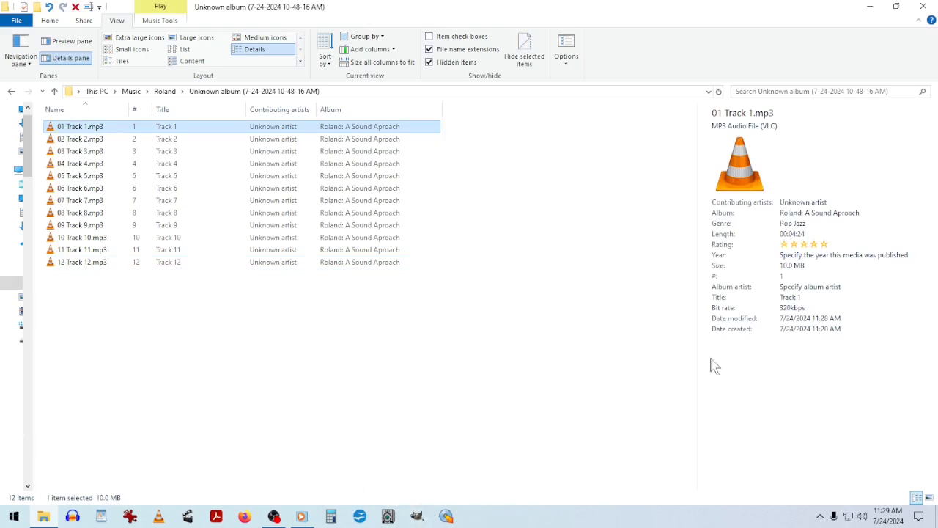
{"action": "left_click", "coordinate": [783, 298]}
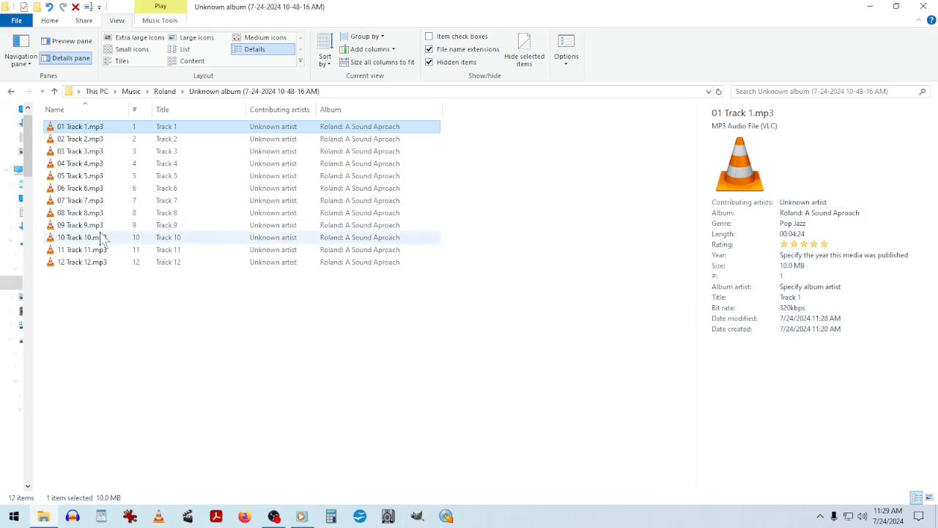
Step: Set the contributing artist of all twelve tracks to "Various Roland Artists", save it, and widen the Contributing artists column
{"action": "left_click", "coordinate": [98, 262]}
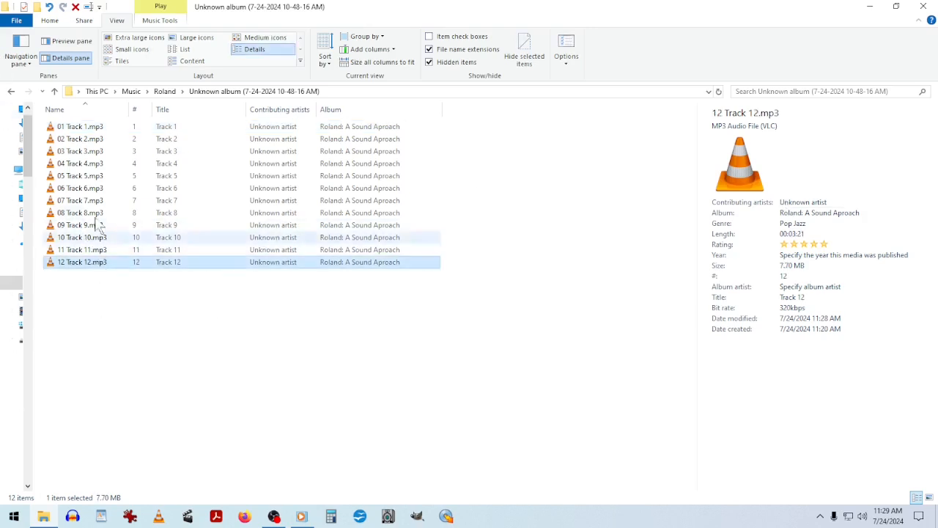
{"action": "left_click", "coordinate": [89, 129], "text": "shift"}
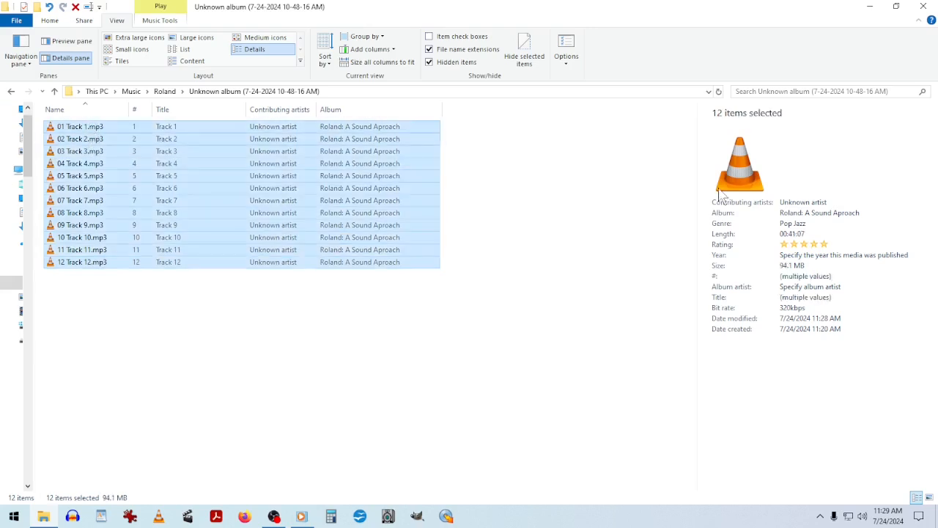
{"action": "left_click", "coordinate": [810, 202]}
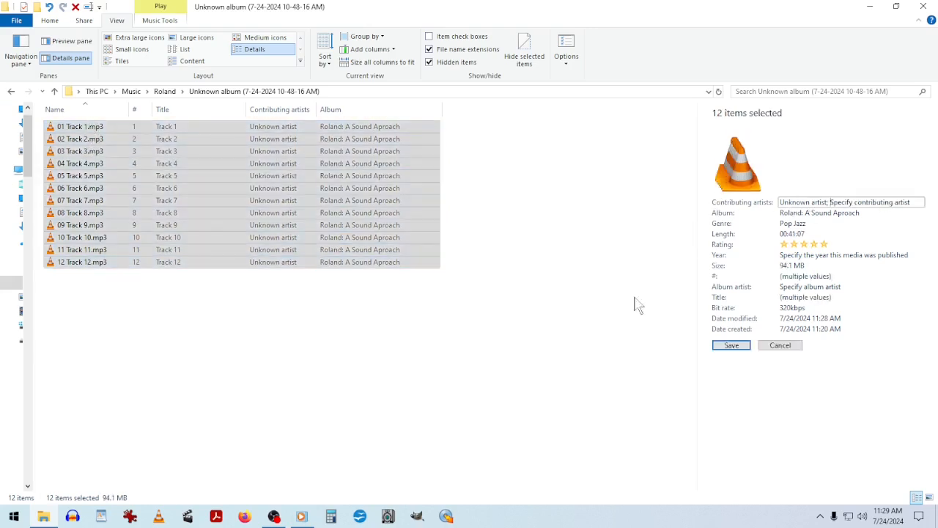
{"action": "key", "text": "BackSpace"}
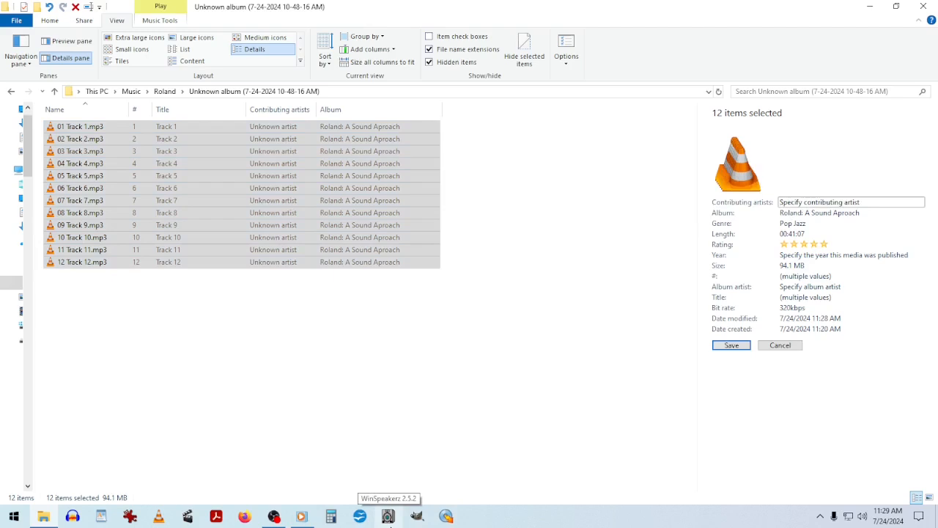
{"action": "type", "text": "Various Artist"}
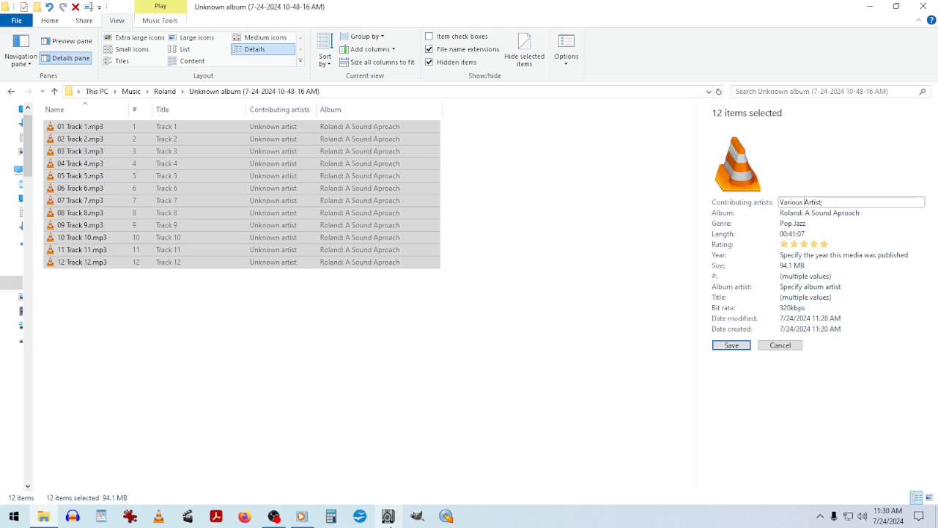
{"action": "type", "text": "Rol"}
{"action": "type", "text": "a"}
{"action": "type", "text": "nd"}
{"action": "type", "text": "l"}
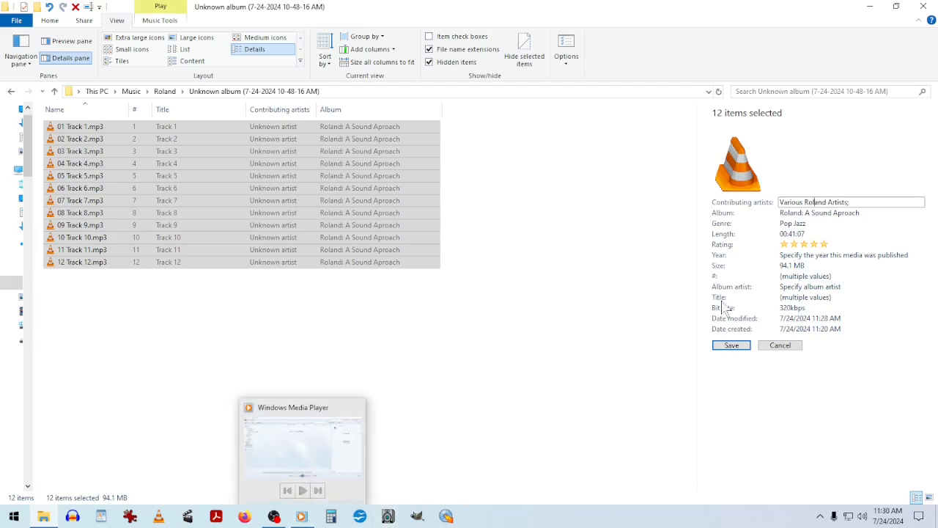
{"action": "left_click", "coordinate": [730, 346]}
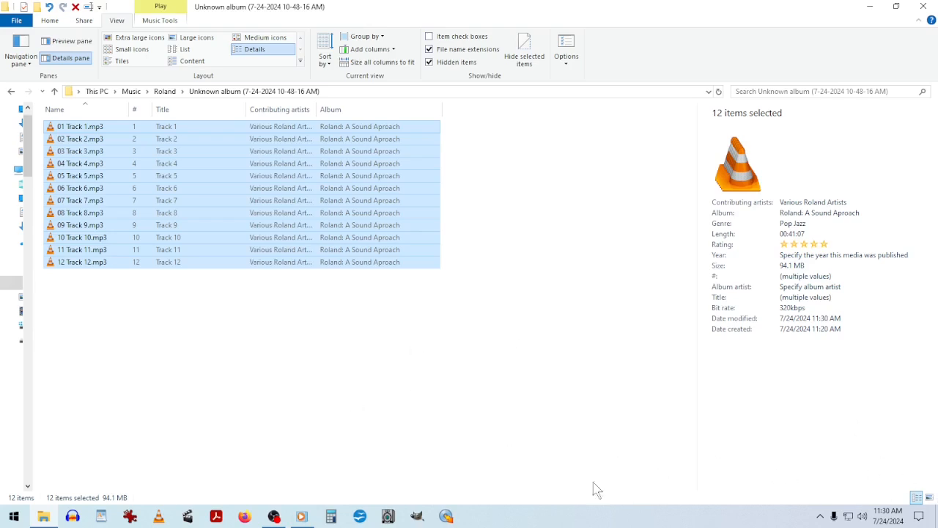
{"action": "left_click", "coordinate": [249, 381]}
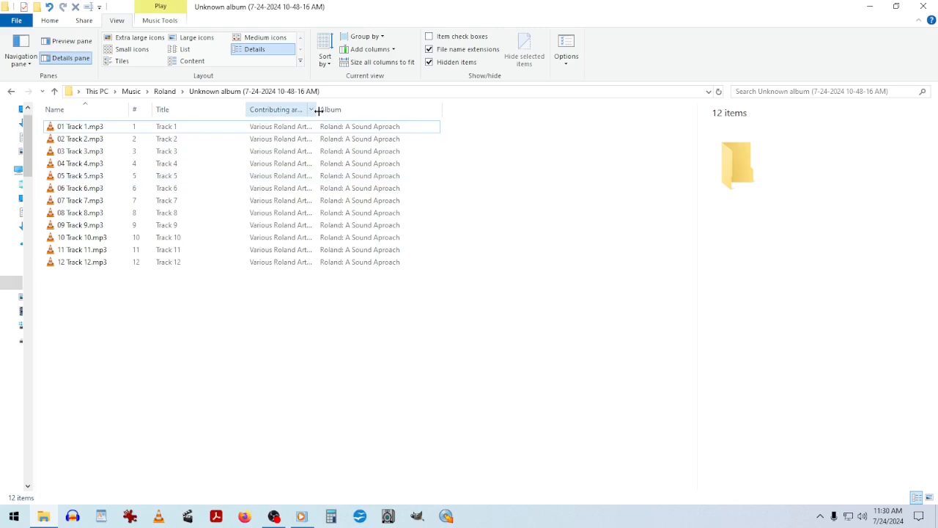
{"action": "left_click_drag", "start_coordinate": [317, 110], "coordinate": [340, 112]}
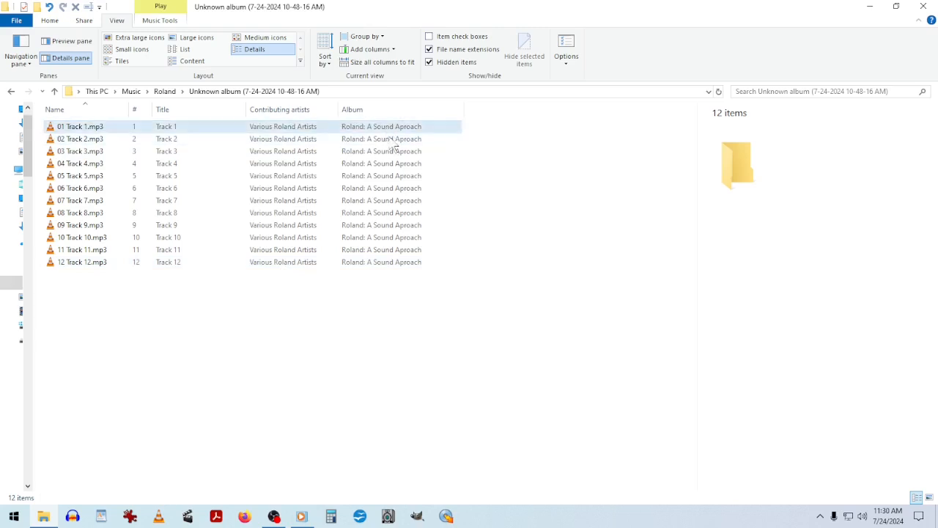
Step: Set the year of all twelve tracks to 1988 and save it
{"action": "left_click", "coordinate": [73, 129]}
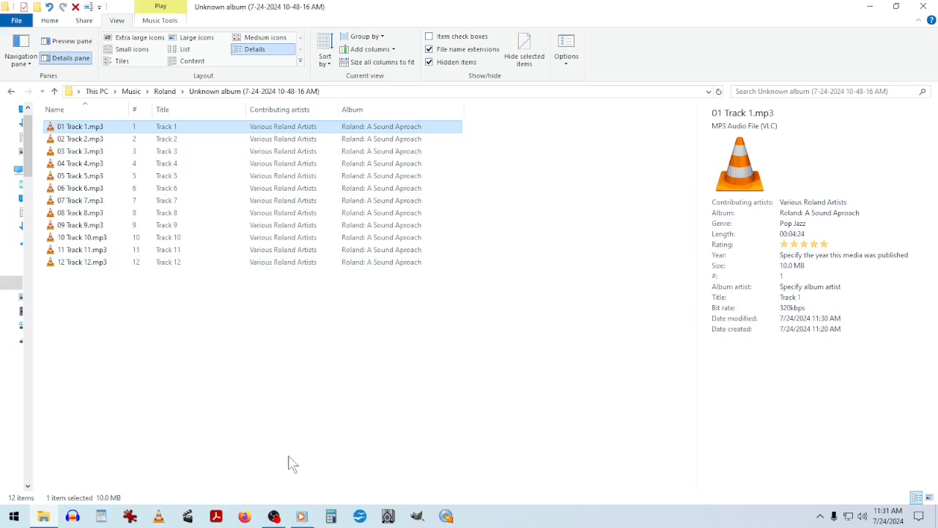
{"action": "left_click", "coordinate": [85, 264], "text": "shift"}
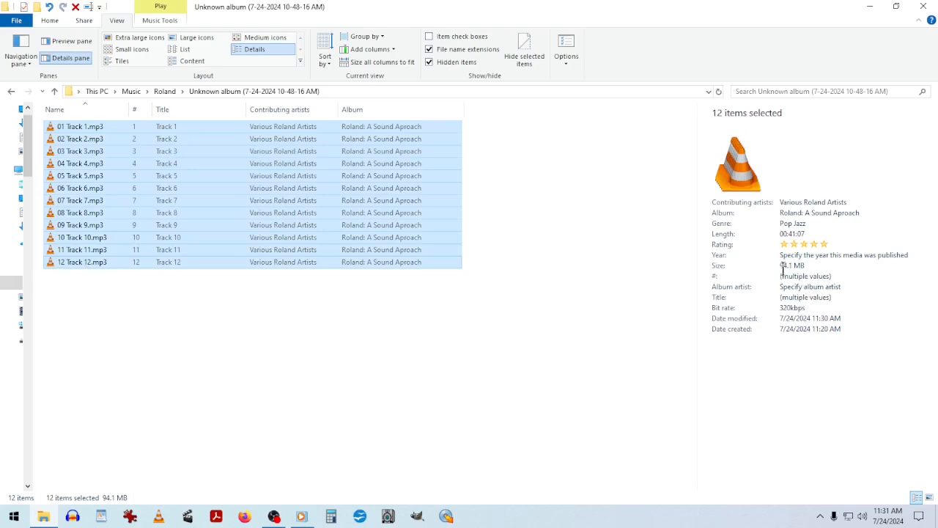
{"action": "left_click", "coordinate": [865, 255]}
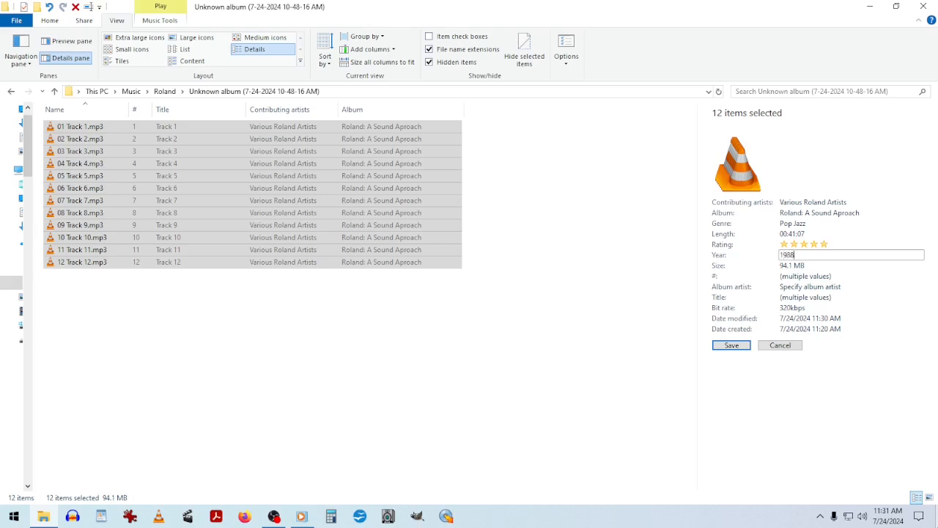
{"action": "key", "text": "Return"}
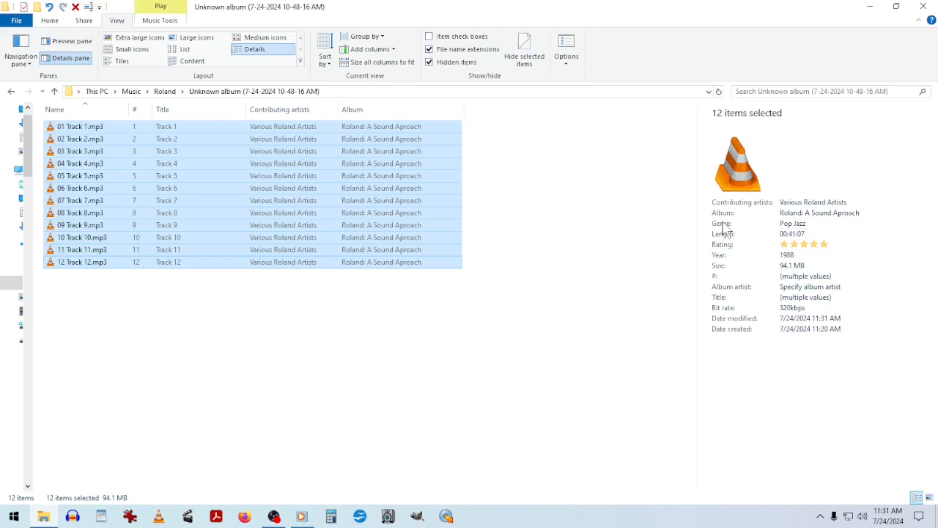
Step: Copy the contributing artist into the album artist of all twelve tracks as "Various Roland Artists", without the semicolon, and save it
{"action": "left_click", "coordinate": [815, 225]}
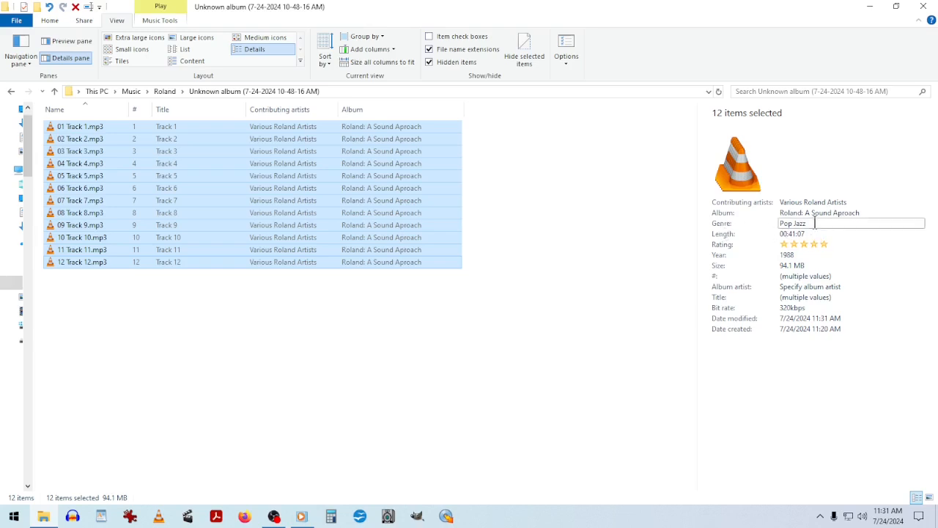
{"action": "left_click", "coordinate": [835, 476]}
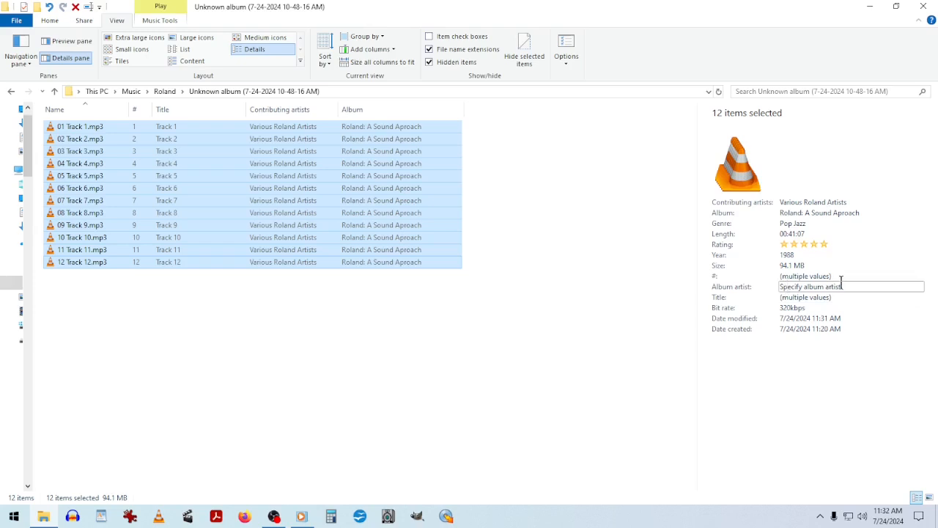
{"action": "left_click", "coordinate": [931, 213]}
{"action": "key", "text": "ctrl+c"}
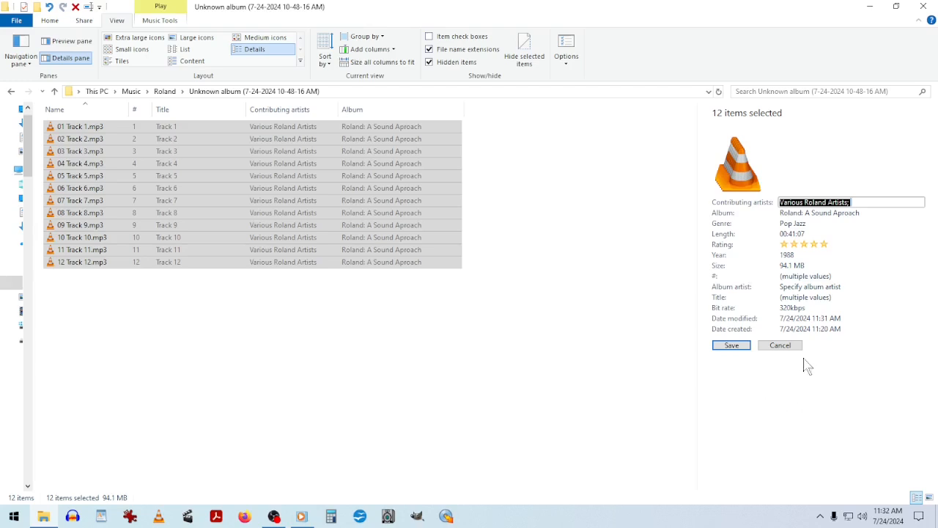
{"action": "left_click", "coordinate": [807, 286]}
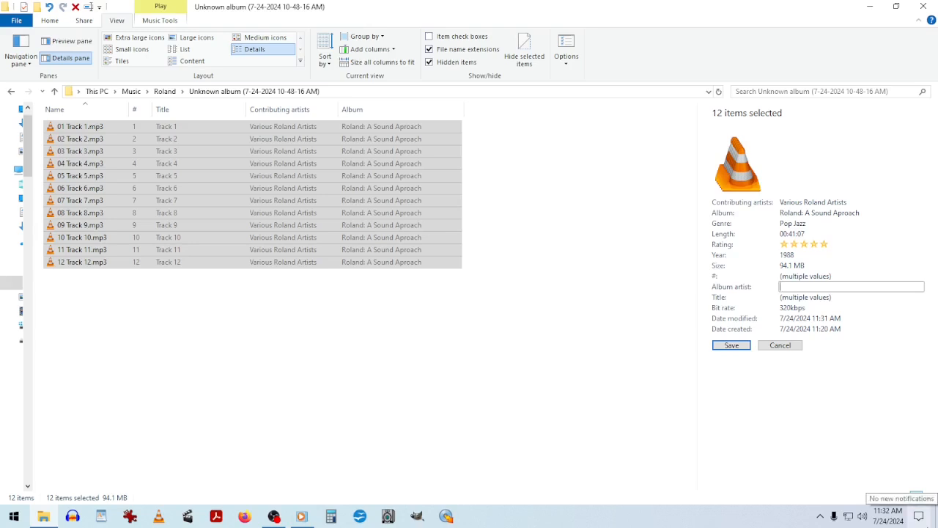
{"action": "key", "text": "ctrl+v"}
{"action": "key", "text": "BackSpace"}
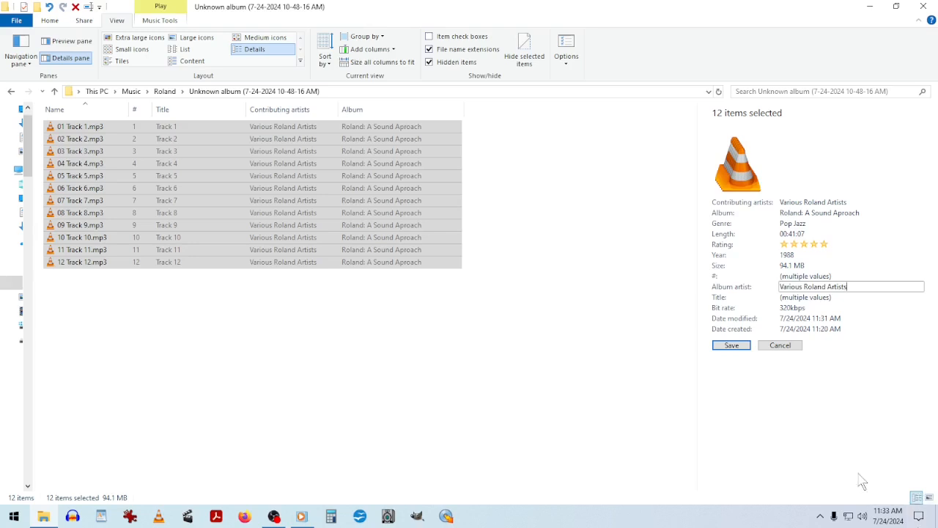
{"action": "left_click", "coordinate": [735, 351]}
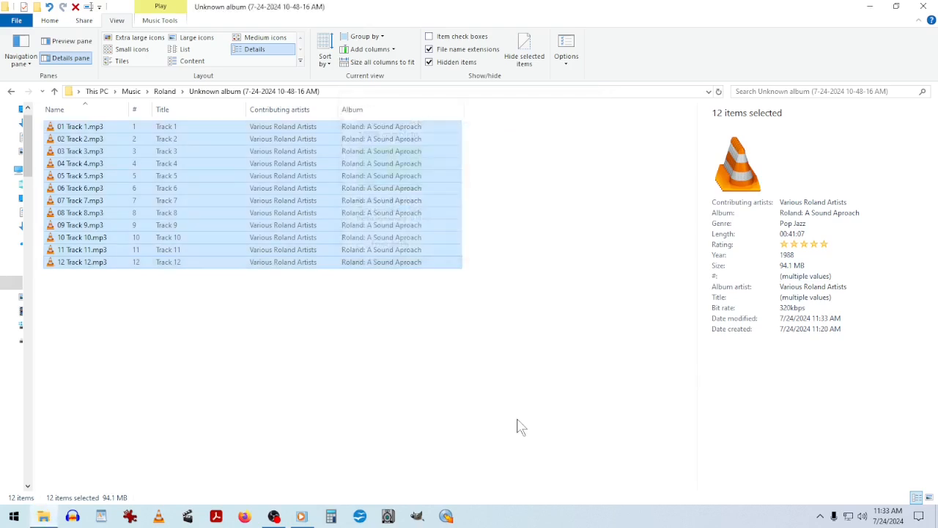
Step: Check the year and artist tags in the details of 01 Track 1.mp3, 08 Track 8.mp3 and 12 Track 12.mp3
{"action": "left_click", "coordinate": [458, 360]}
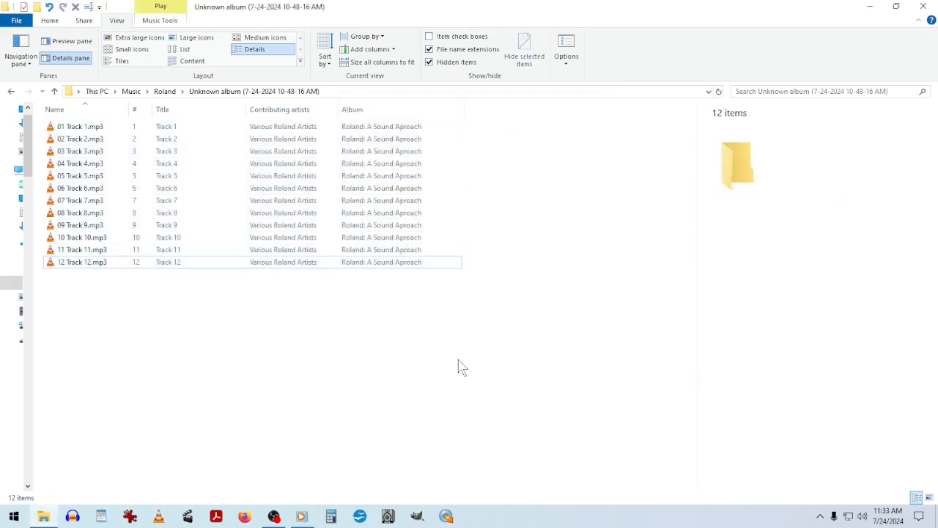
{"action": "left_click", "coordinate": [296, 129]}
{"action": "left_click", "coordinate": [288, 214]}
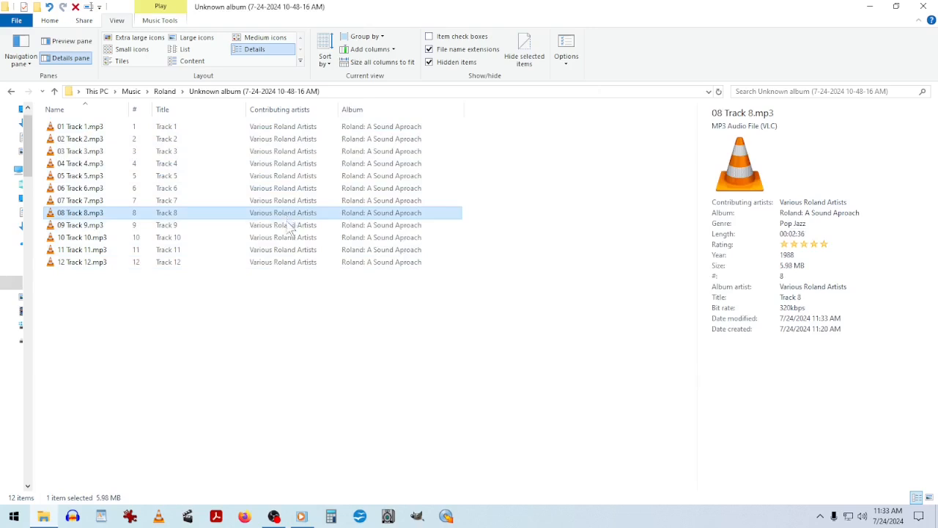
{"action": "left_click", "coordinate": [293, 264]}
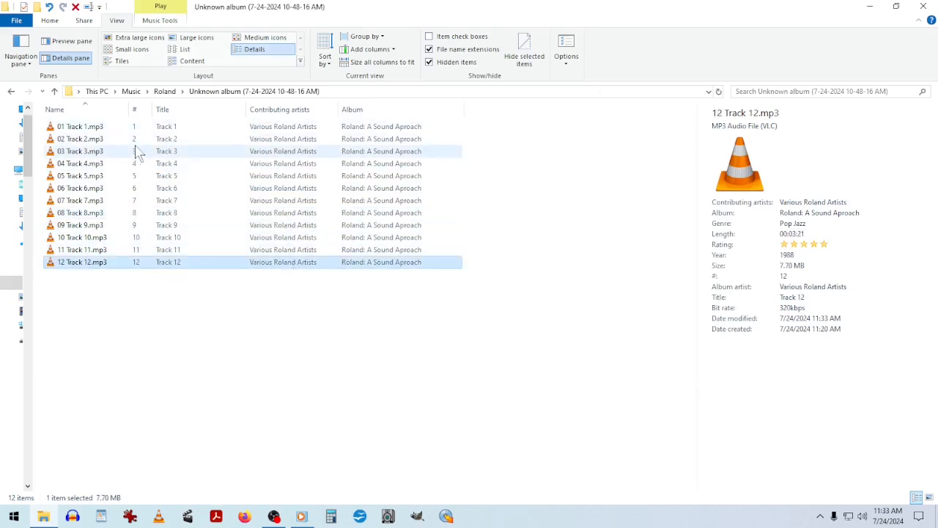
Step: Rename 01 Track 1.mp3 as 01 Just Kidding.mp3
{"action": "left_click", "coordinate": [277, 129]}
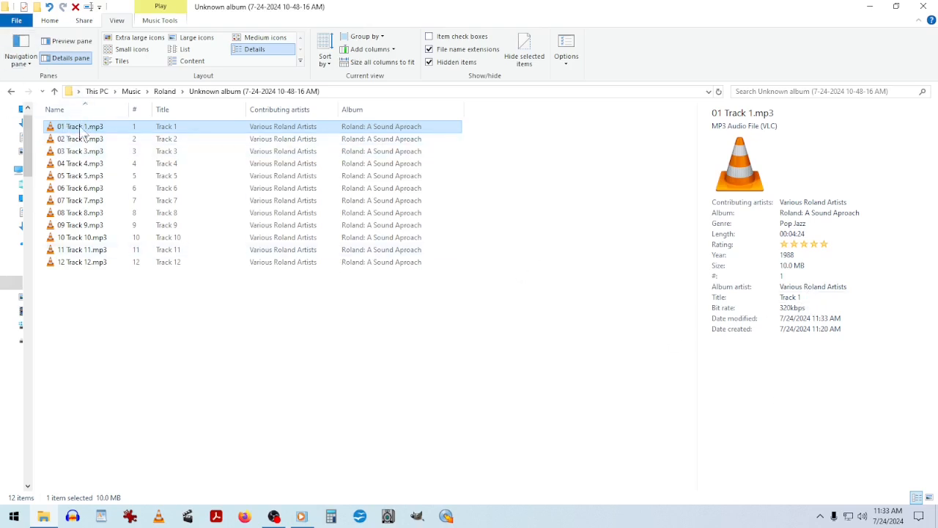
{"action": "left_click", "coordinate": [82, 126]}
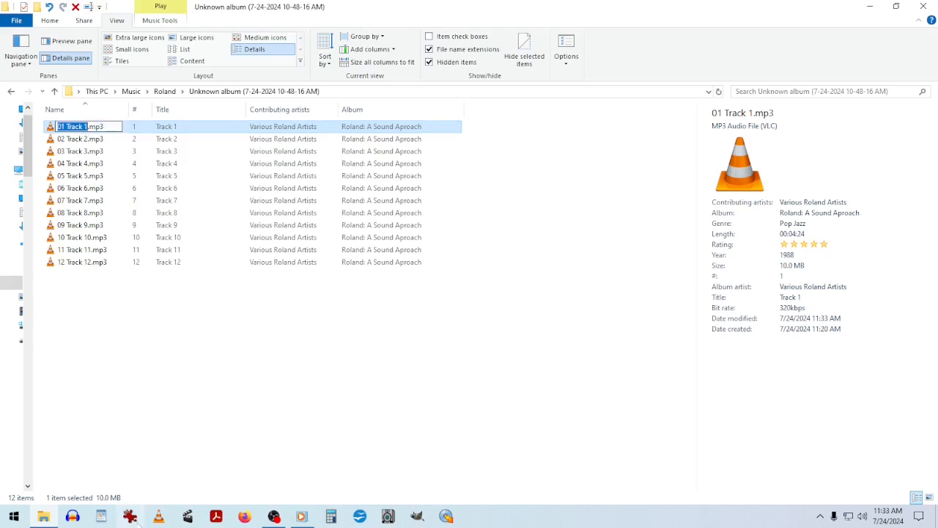
{"action": "key", "text": "Right"}
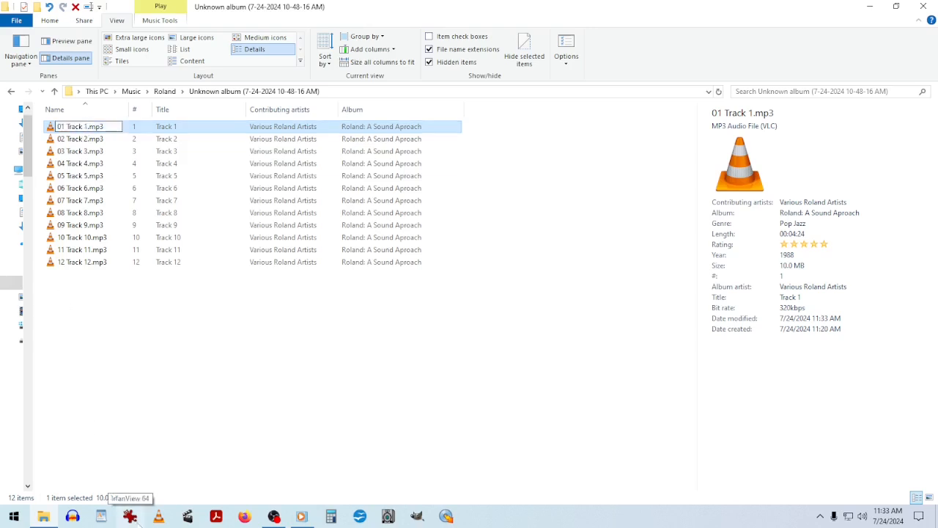
{"action": "key", "text": "BackSpace"}
{"action": "key", "text": "BackSpace"}
{"action": "key", "text": "BackSpace"}
{"action": "key", "text": "BackSpace"}
{"action": "key", "text": "BackSpace"}
{"action": "key", "text": "BackSpace"}
{"action": "key", "text": "BackSpace"}
{"action": "key", "text": "BackSpace"}
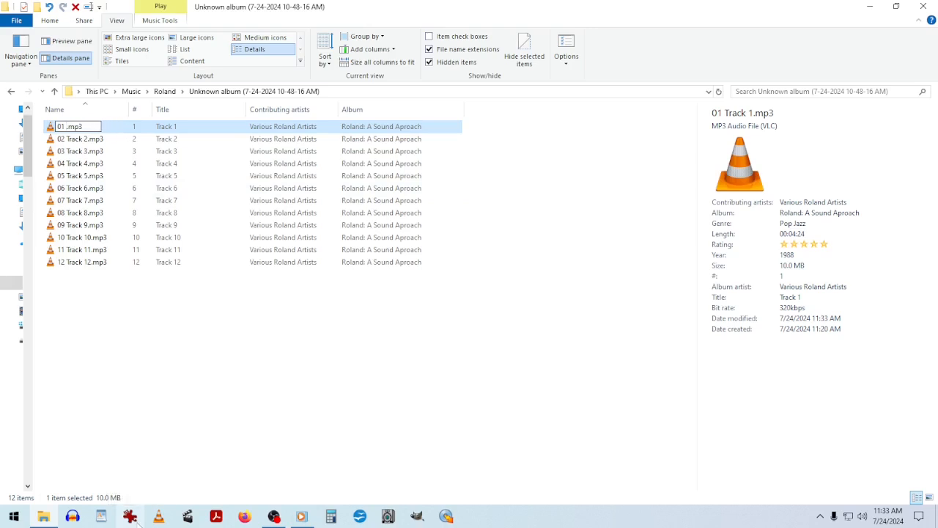
{"action": "type", "text": "Just Kidding"}
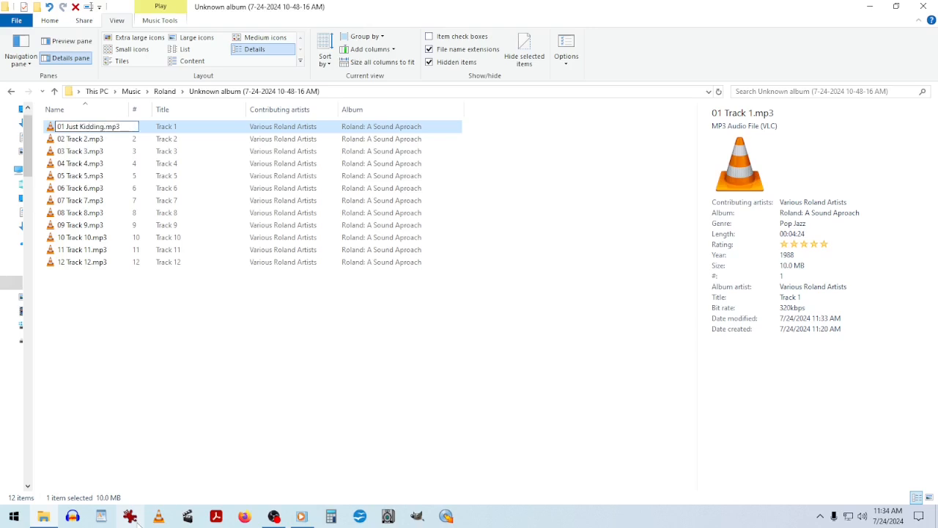
{"action": "key", "text": "Return"}
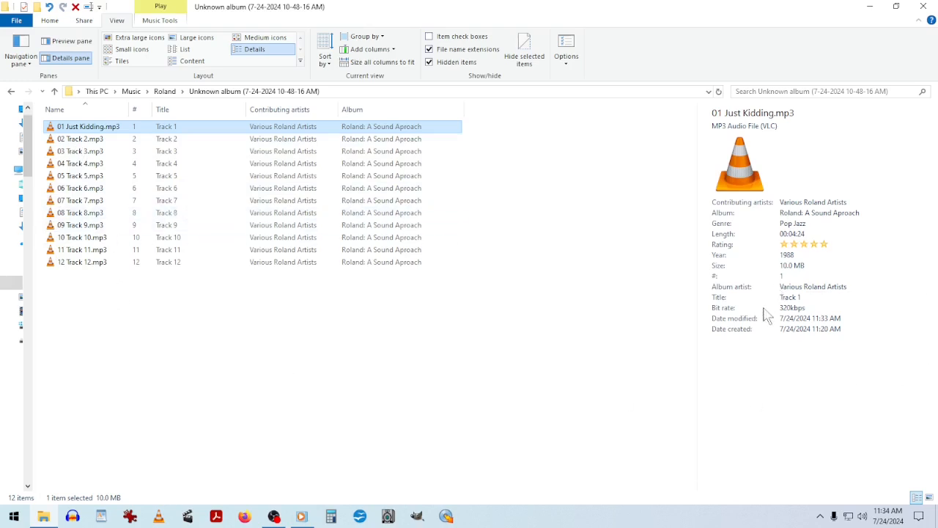
Step: Copy the name "01 Just Kidding" from the first file, without its extension
{"action": "left_click", "coordinate": [798, 298]}
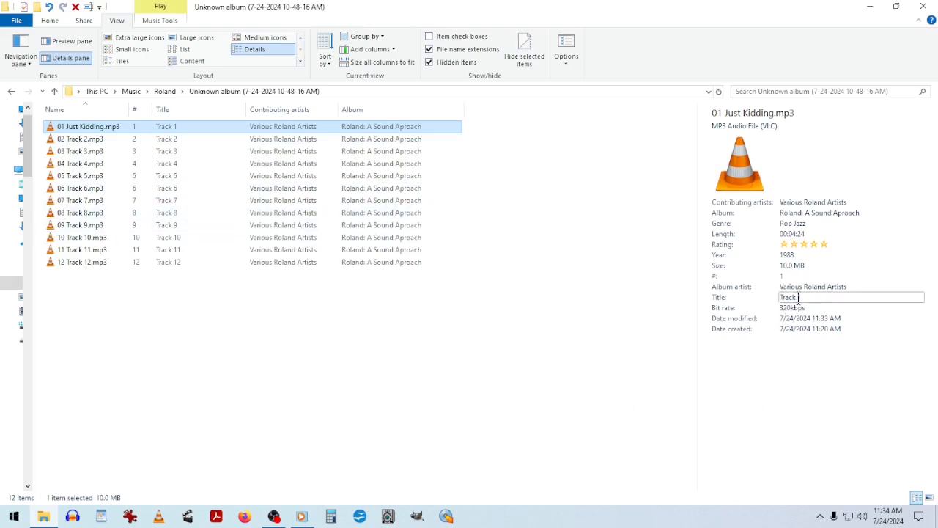
{"action": "left_click", "coordinate": [74, 130]}
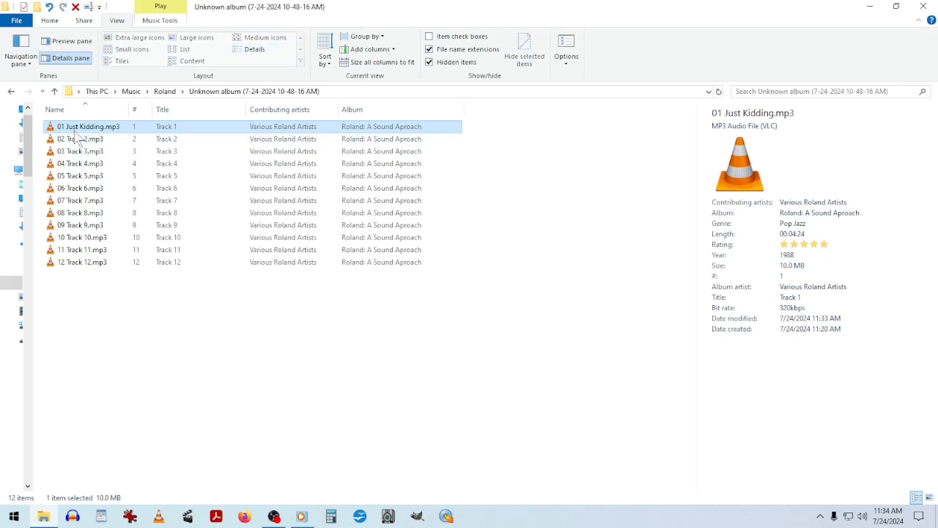
{"action": "left_click", "coordinate": [75, 132]}
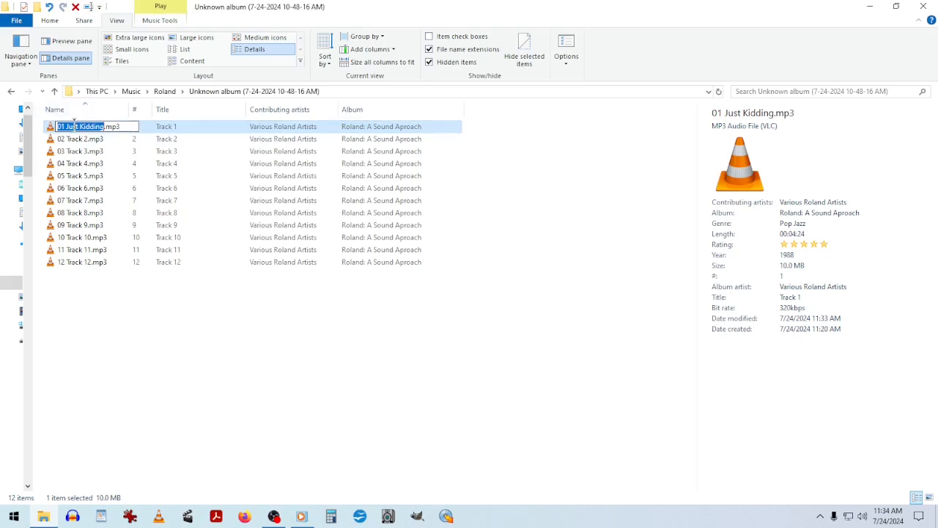
{"action": "right_click", "coordinate": [74, 126]}
{"action": "left_click", "coordinate": [110, 161]}
Step: Replace the title of 01 Just Kidding.mp3 with the copied name, strip the leading track number to leave "Just Kidding", and save it
{"action": "left_click", "coordinate": [797, 297]}
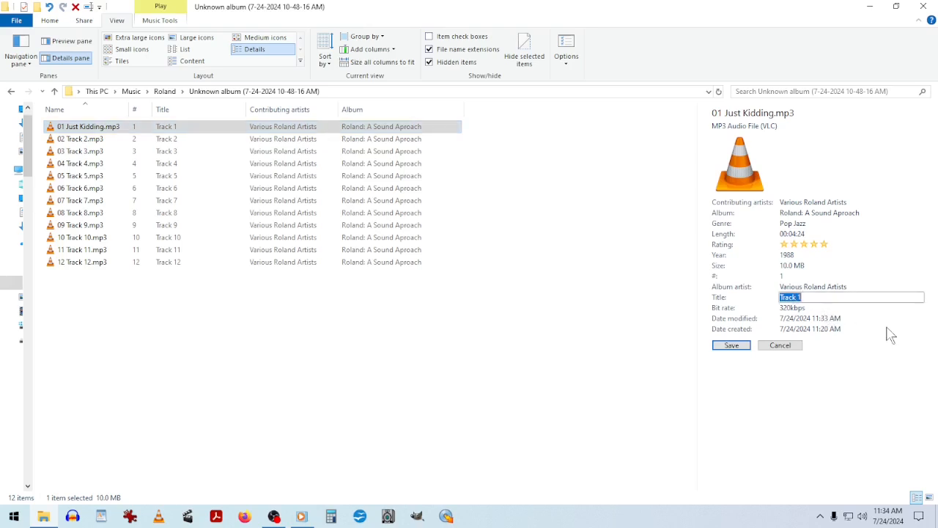
{"action": "key", "text": "BackSpace"}
{"action": "right_click", "coordinate": [840, 300]}
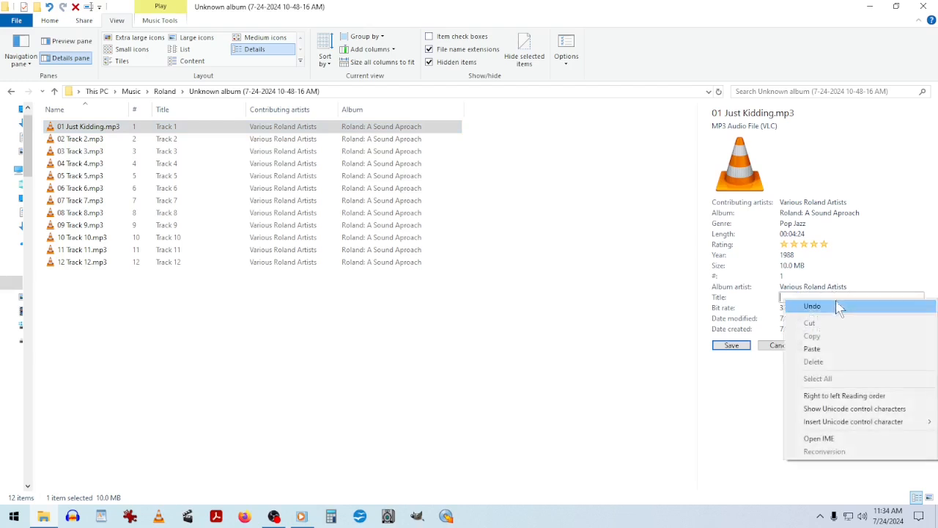
{"action": "left_click", "coordinate": [818, 349]}
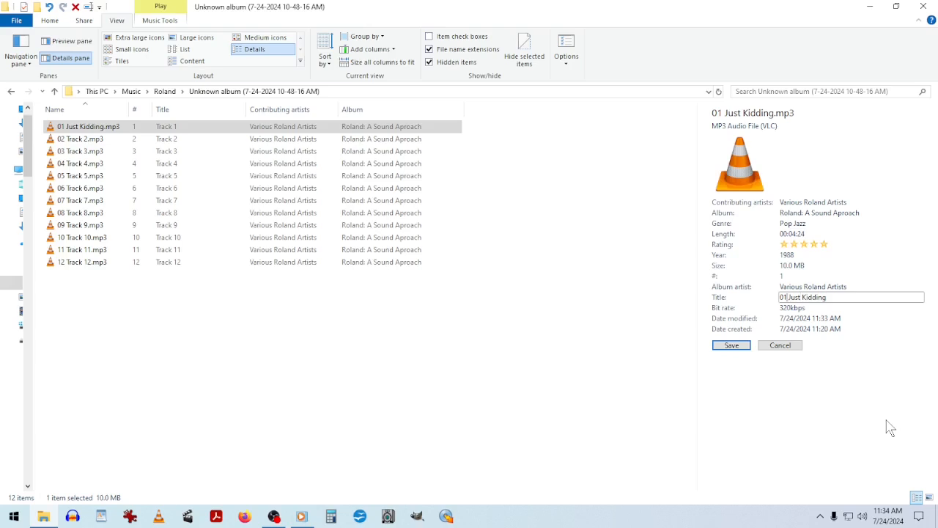
{"action": "key", "text": "BackSpace"}
{"action": "key", "text": "BackSpace"}
{"action": "key", "text": "BackSpace"}
{"action": "key", "text": "Return"}
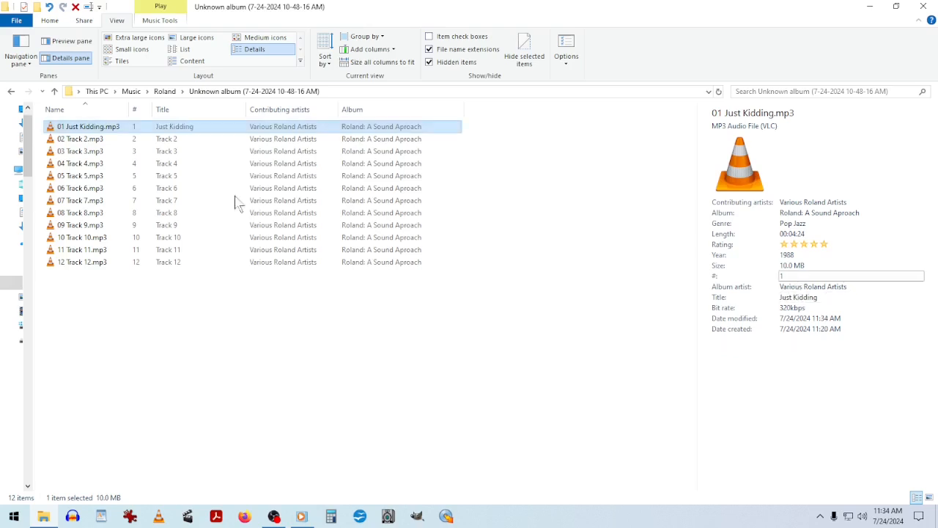
{"action": "left_click", "coordinate": [95, 142]}
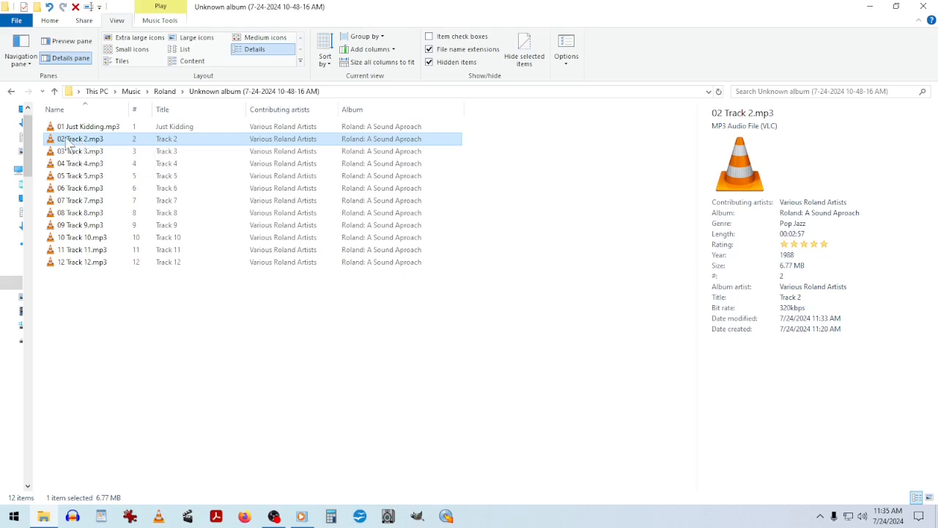
{"action": "right_click", "coordinate": [76, 139]}
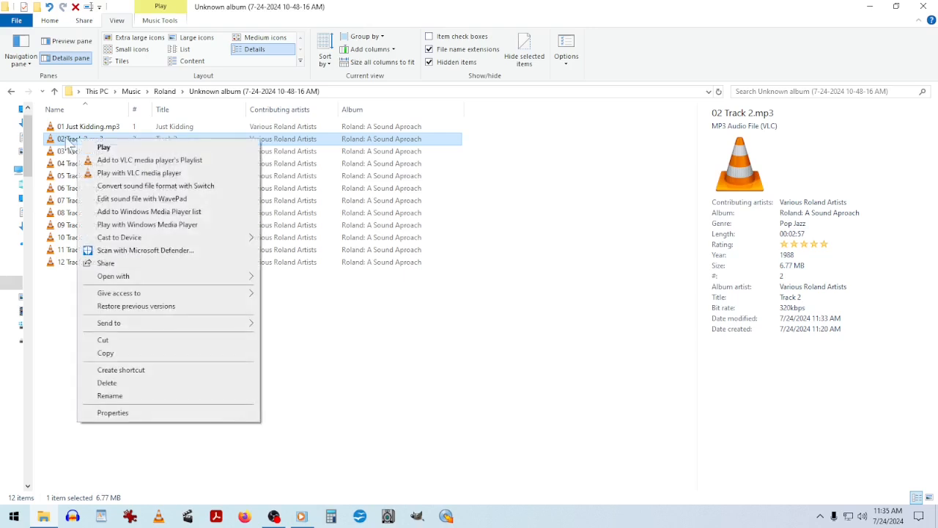
{"action": "left_click", "coordinate": [110, 396]}
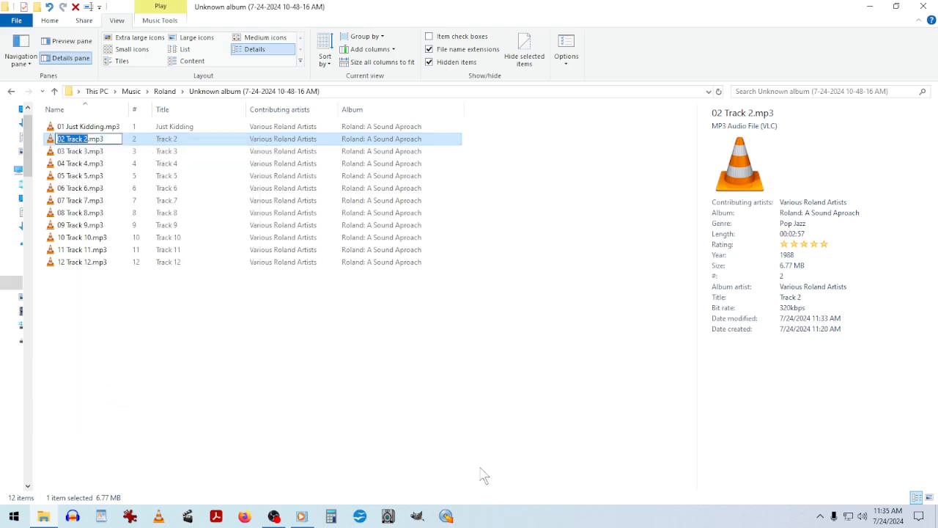
{"action": "key", "text": "Right"}
{"action": "key", "text": "BackSpace"}
{"action": "key", "text": "BackSpace"}
{"action": "key", "text": "BackSpace"}
{"action": "key", "text": "BackSpace"}
{"action": "key", "text": "BackSpace"}
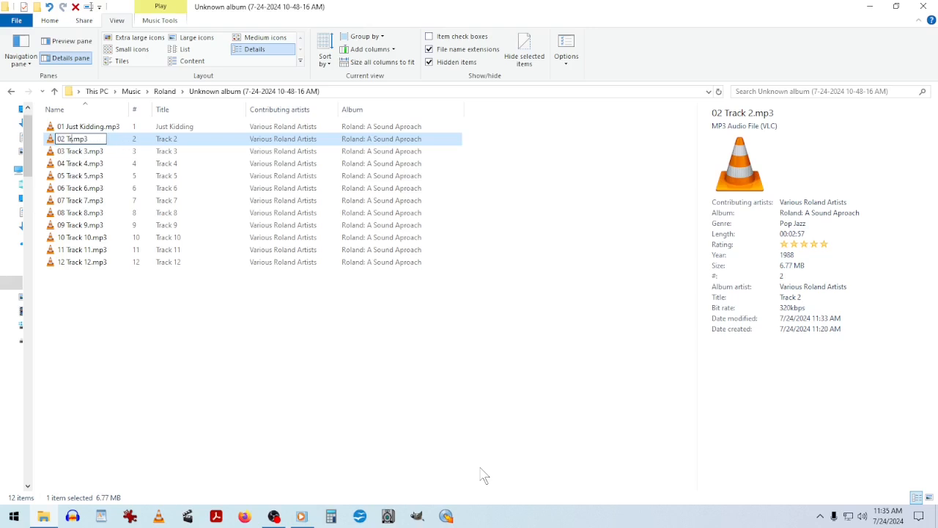
{"action": "key", "text": "BackSpace"}
{"action": "key", "text": "BackSpace"}
{"action": "key", "text": "BackSpace"}
{"action": "key", "text": "Escape"}
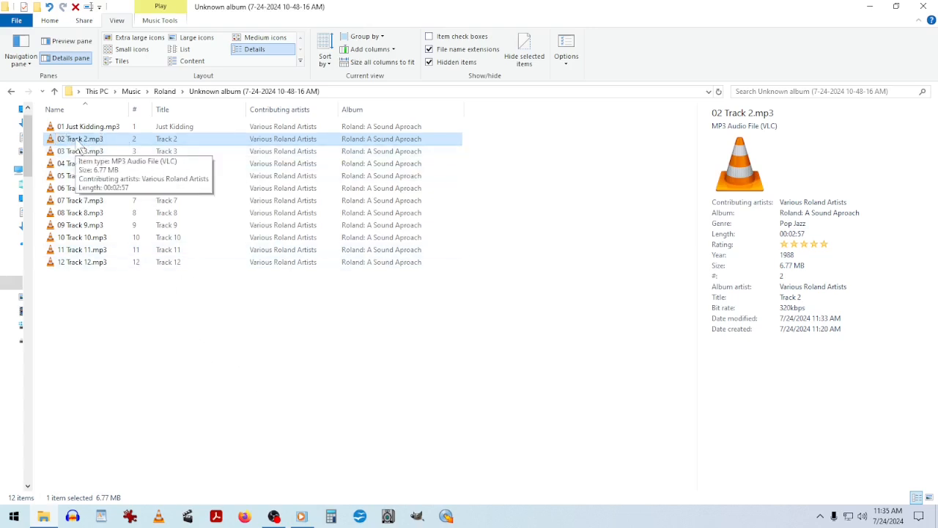
Step: Change the name of 02 Track 2.mp3 to "02 Living On The Edge.mp3", keeping the track number and extension
{"action": "key", "text": "F2"}
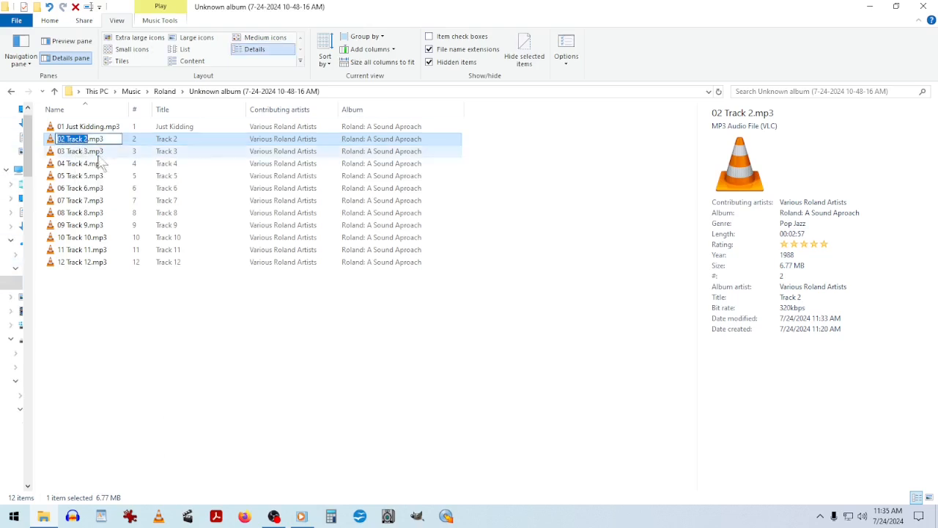
{"action": "key", "text": "Right"}
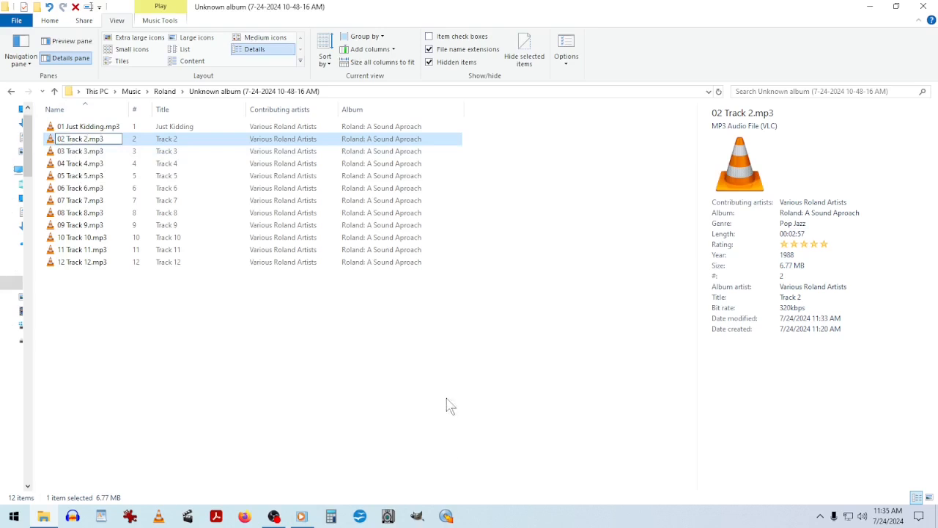
{"action": "key", "text": "BackSpace"}
{"action": "key", "text": "BackSpace"}
{"action": "key", "text": "BackSpace"}
{"action": "key", "text": "BackSpace"}
{"action": "key", "text": "BackSpace"}
{"action": "key", "text": "BackSpace"}
{"action": "key", "text": "BackSpace"}
{"action": "type", "text": "Living On The"}
{"action": "type", "text": "ge"}
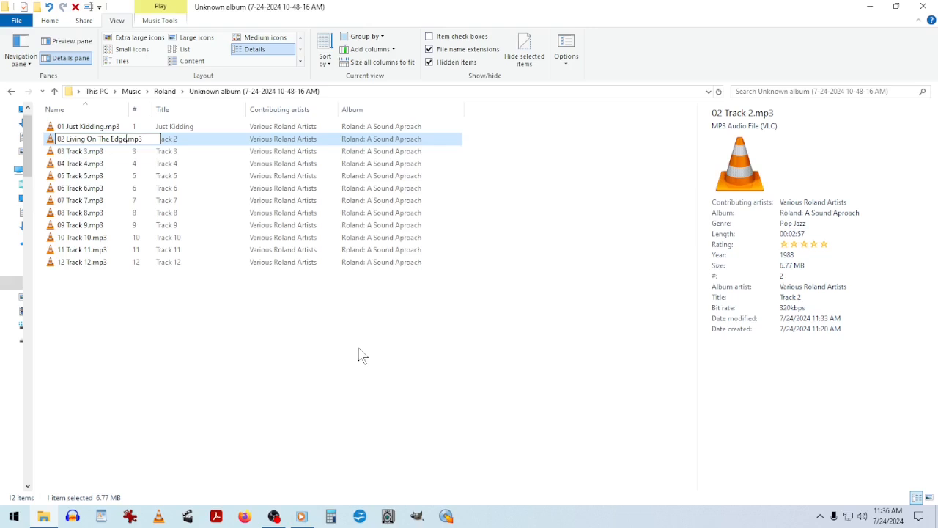
Step: Copy only the words "Living On The Edge" from the second file's name, without the track number and extension
{"action": "key", "text": "shift+Left"}
{"action": "key", "text": "shift+Left"}
{"action": "key", "text": "shift+Left"}
{"action": "key", "text": "shift+Left"}
{"action": "key", "text": "shift+Left"}
{"action": "key", "text": "shift+Left"}
{"action": "key", "text": "shift+Left"}
{"action": "key", "text": "shift+Left"}
{"action": "key", "text": "shift+Left"}
{"action": "key", "text": "shift+Left"}
{"action": "key", "text": "shift+Left"}
{"action": "key", "text": "shift+Left"}
{"action": "key", "text": "shift+Left"}
{"action": "key", "text": "shift+Left"}
{"action": "key", "text": "shift+Left"}
{"action": "key", "text": "shift+Left"}
{"action": "key", "text": "shift+Left"}
{"action": "key", "text": "shift+Left"}
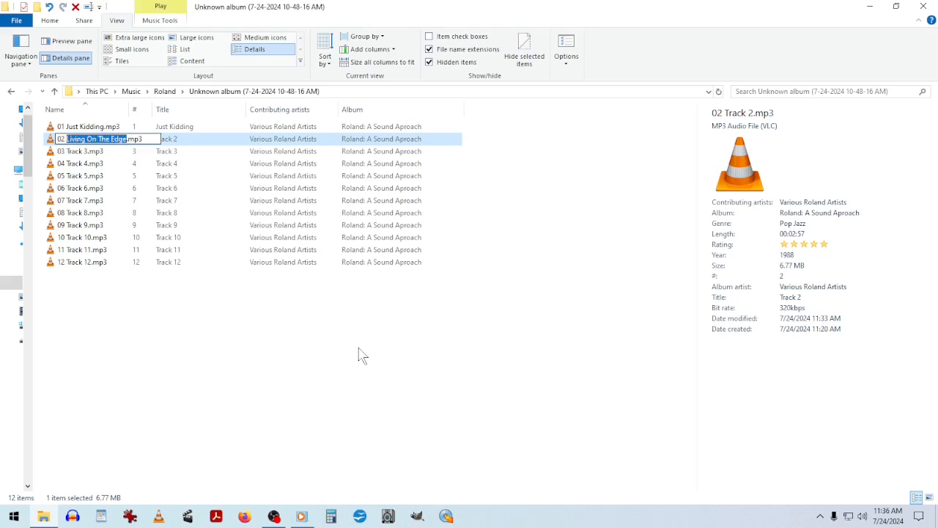
{"action": "key", "text": "Left"}
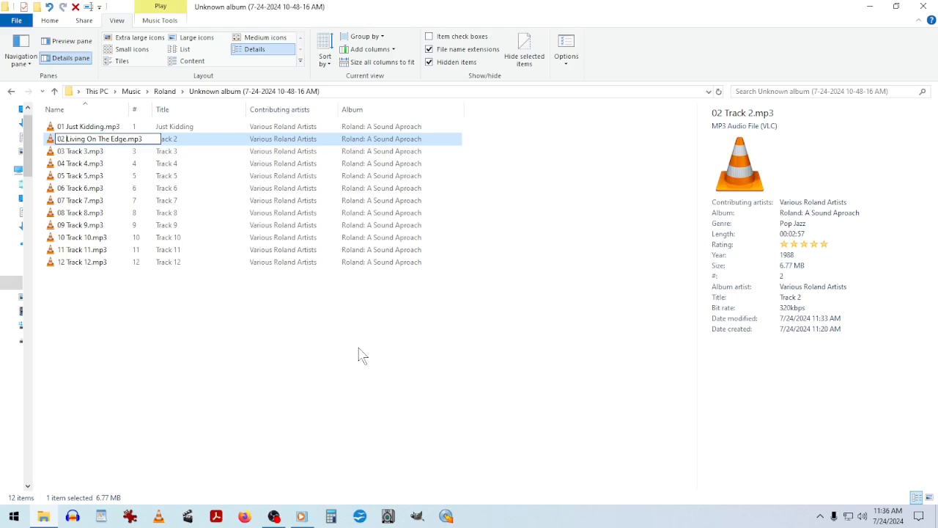
{"action": "key", "text": "shift+Right"}
{"action": "key", "text": "shift+Right"}
{"action": "key", "text": "shift+Right"}
{"action": "key", "text": "shift+Right"}
{"action": "key", "text": "shift+Right"}
{"action": "key", "text": "shift+Right"}
{"action": "key", "text": "shift+Right"}
{"action": "key", "text": "shift+Right"}
{"action": "key", "text": "shift+Right"}
{"action": "key", "text": "shift+Right"}
{"action": "key", "text": "shift+Right"}
{"action": "key", "text": "shift+Right"}
{"action": "key", "text": "shift+Right"}
{"action": "key", "text": "shift+Right"}
{"action": "key", "text": "shift+Right"}
{"action": "key", "text": "shift+Right"}
{"action": "key", "text": "shift+Right"}
{"action": "key", "text": "shift+Right"}
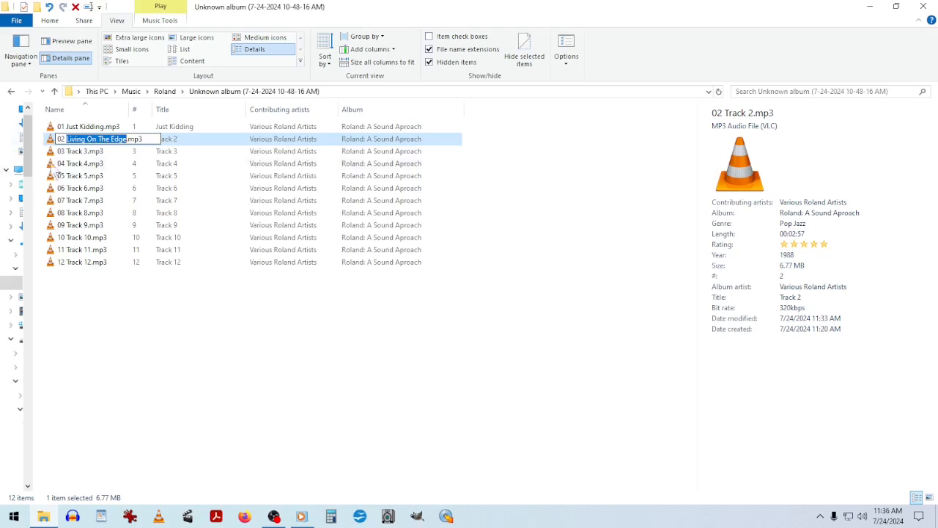
{"action": "right_click", "coordinate": [100, 140]}
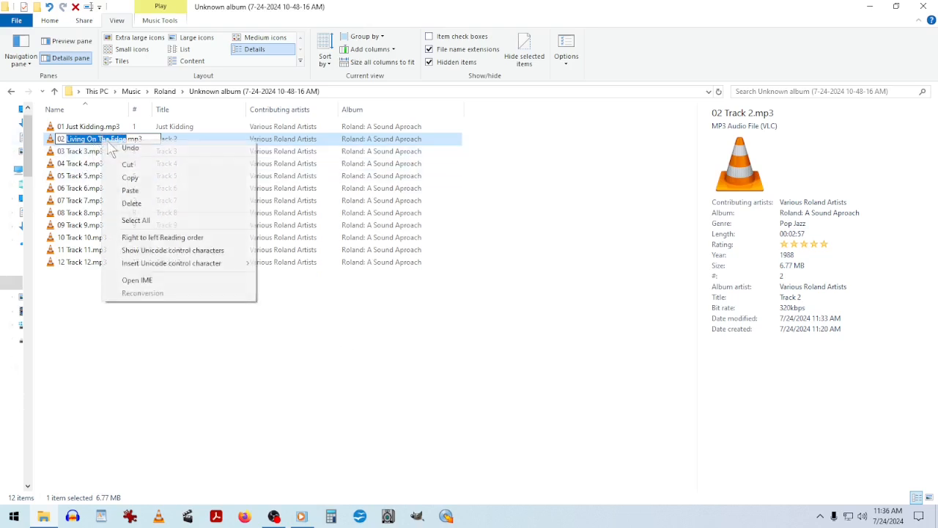
{"action": "left_click", "coordinate": [132, 177]}
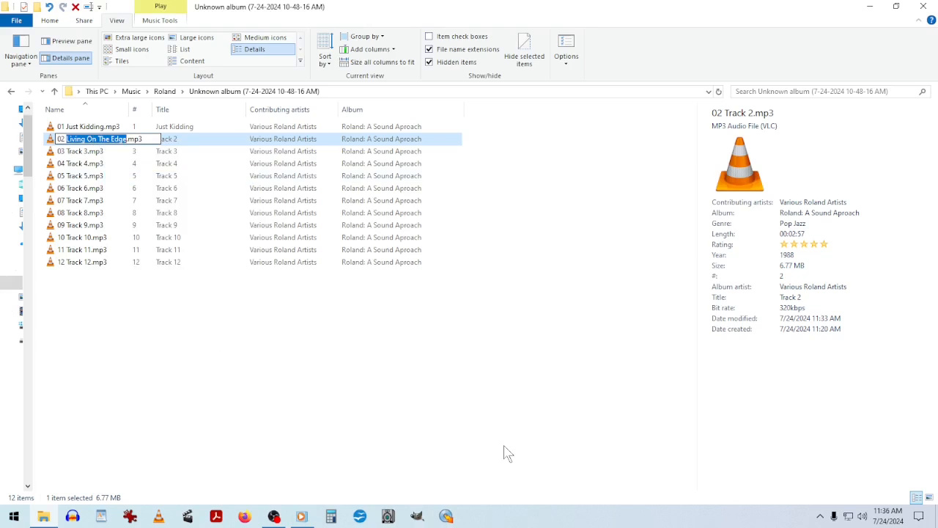
Step: Commit the second track's new file name and widen the Name column to fit it in full
{"action": "key", "text": "Return"}
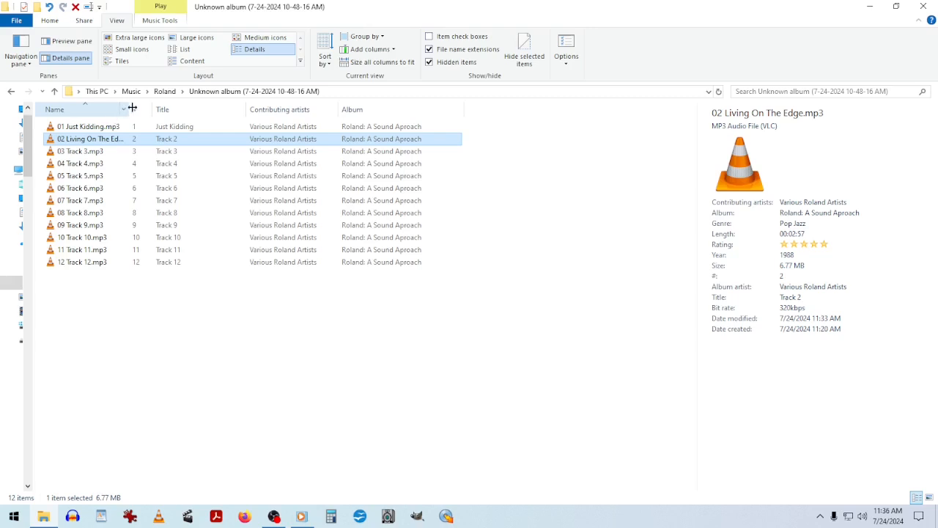
{"action": "left_click_drag", "start_coordinate": [134, 109], "coordinate": [165, 107]}
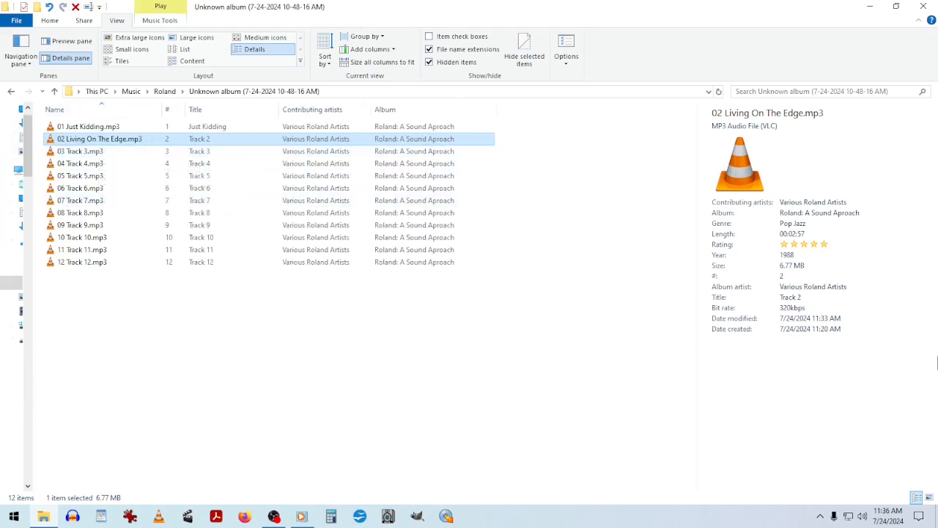
{"action": "left_click", "coordinate": [781, 276]}
{"action": "type", "text": "2"}
{"action": "left_click", "coordinate": [809, 287]}
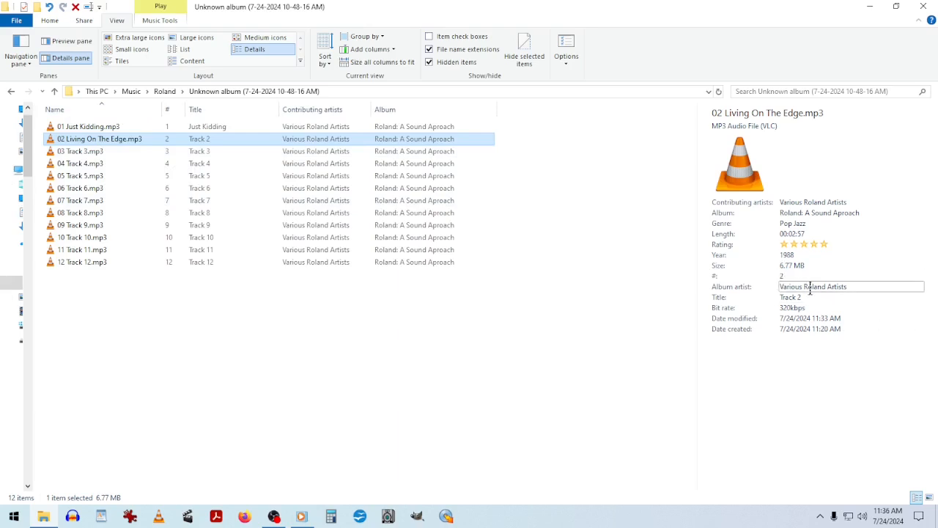
{"action": "left_click", "coordinate": [808, 297]}
{"action": "left_click", "coordinate": [808, 297]}
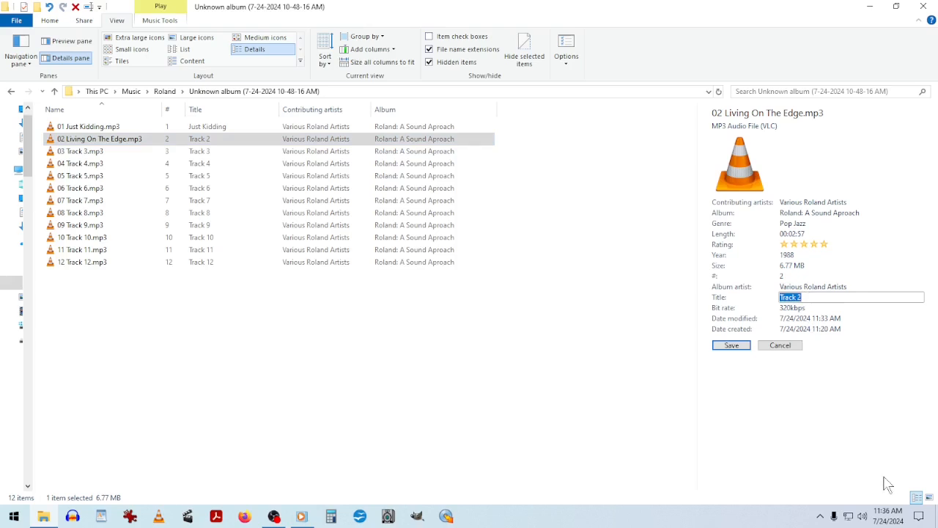
{"action": "left_click", "coordinate": [777, 346]}
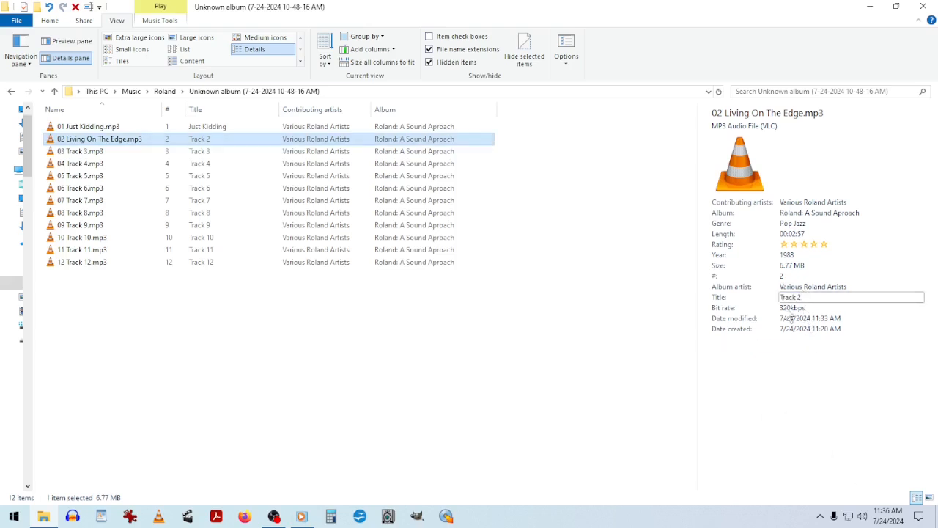
Step: Replace the title of 02 Living On The Edge.mp3 with the copied "Living On The Edge" and save it
{"action": "left_click", "coordinate": [804, 297]}
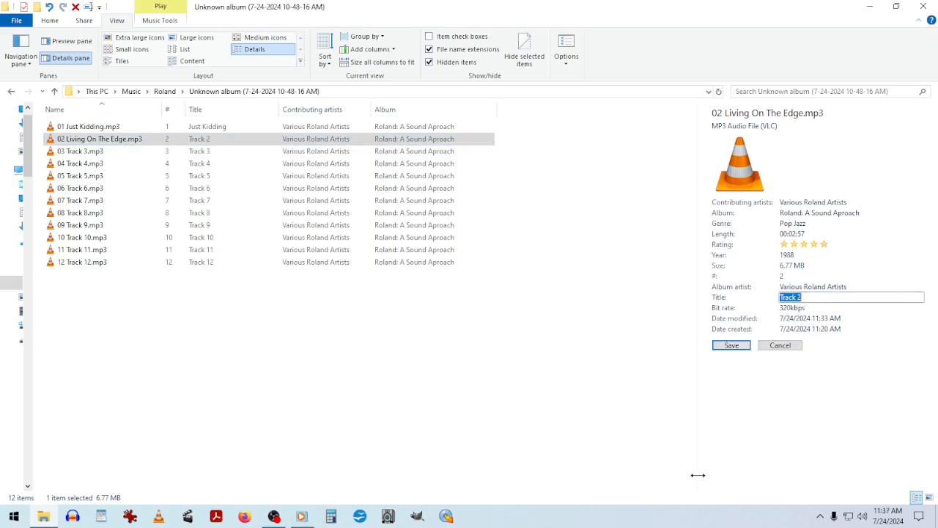
{"action": "key", "text": "BackSpace"}
{"action": "right_click", "coordinate": [813, 297]}
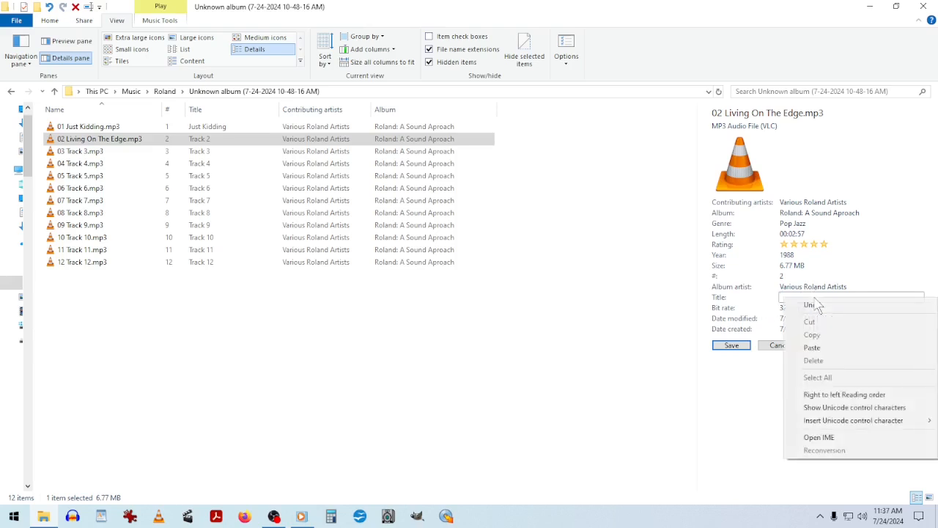
{"action": "left_click", "coordinate": [815, 349]}
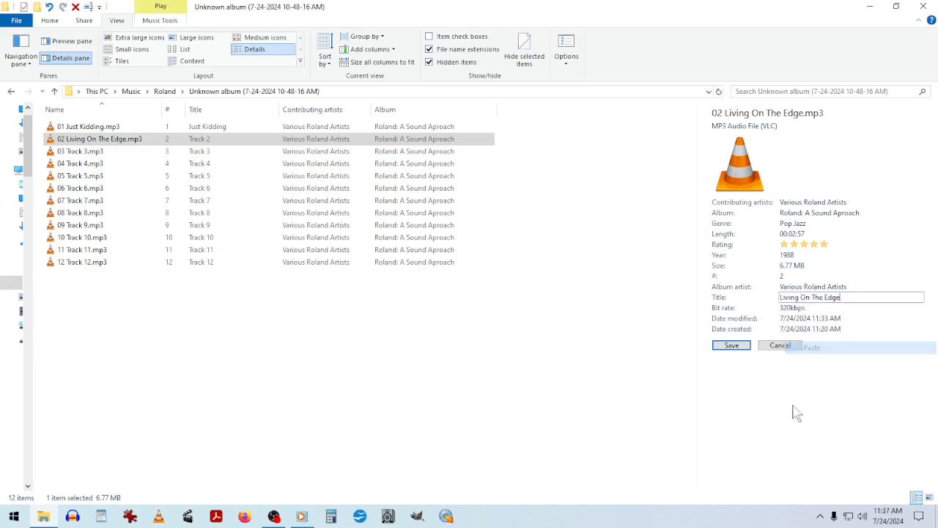
{"action": "left_click", "coordinate": [727, 349]}
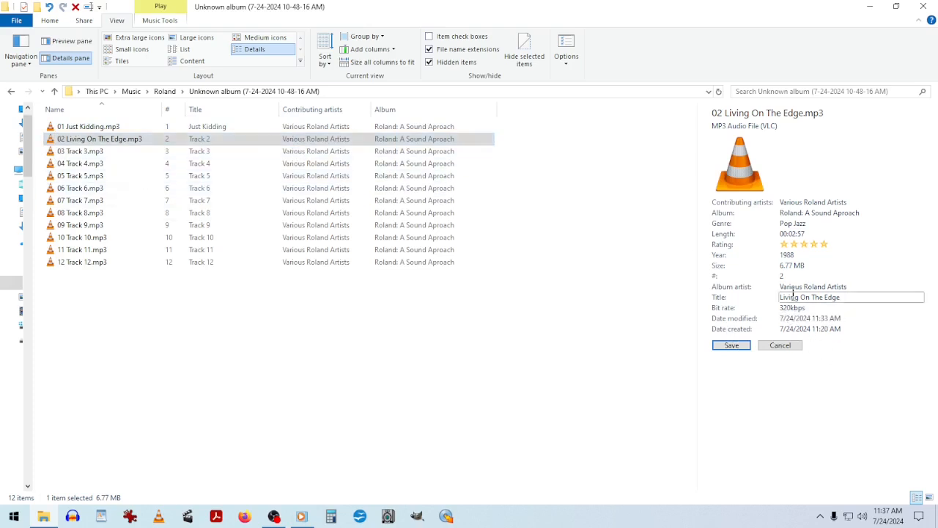
{"action": "left_click", "coordinate": [317, 139]}
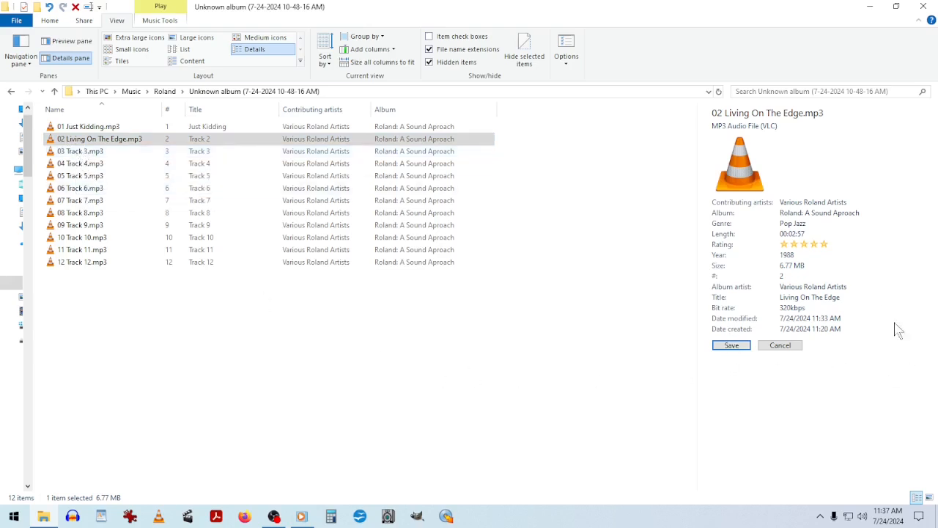
{"action": "left_click", "coordinate": [731, 346]}
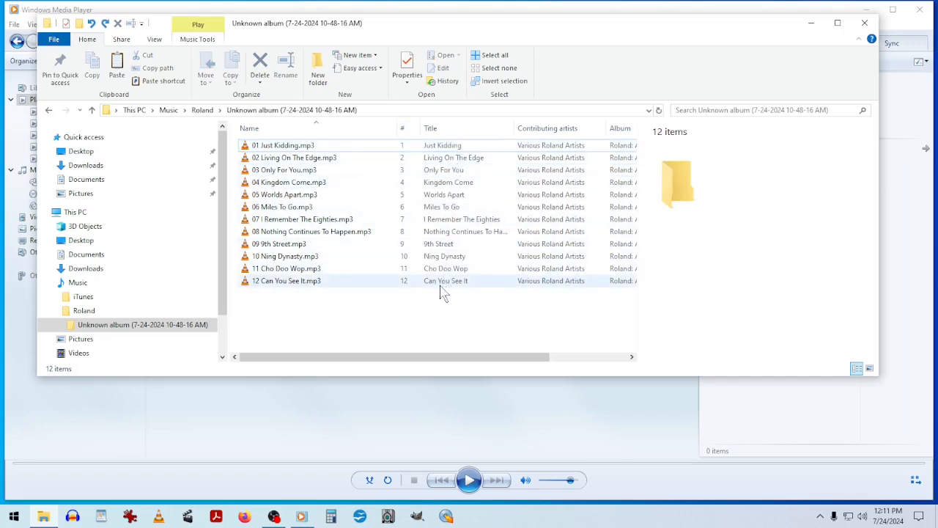
Step: Check the tags of 01 Just Kidding.mp3 in its file details
{"action": "left_click", "coordinate": [288, 149]}
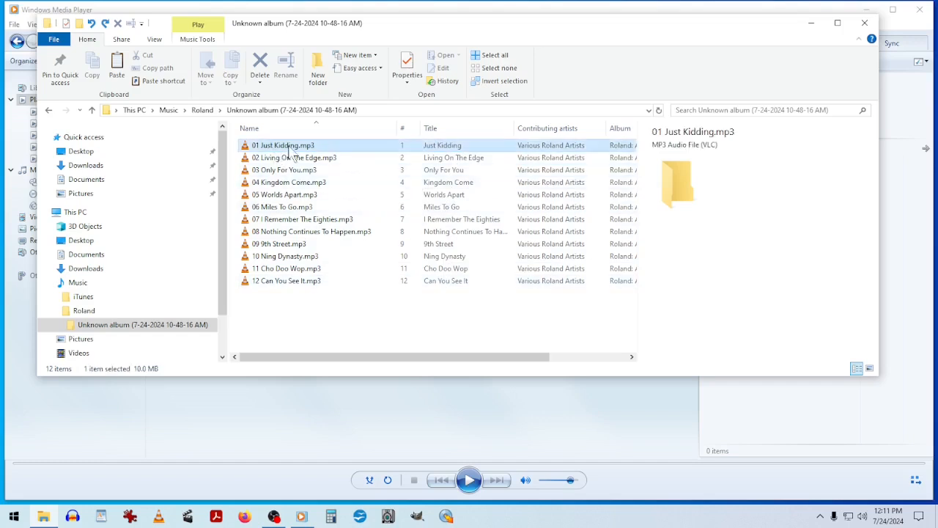
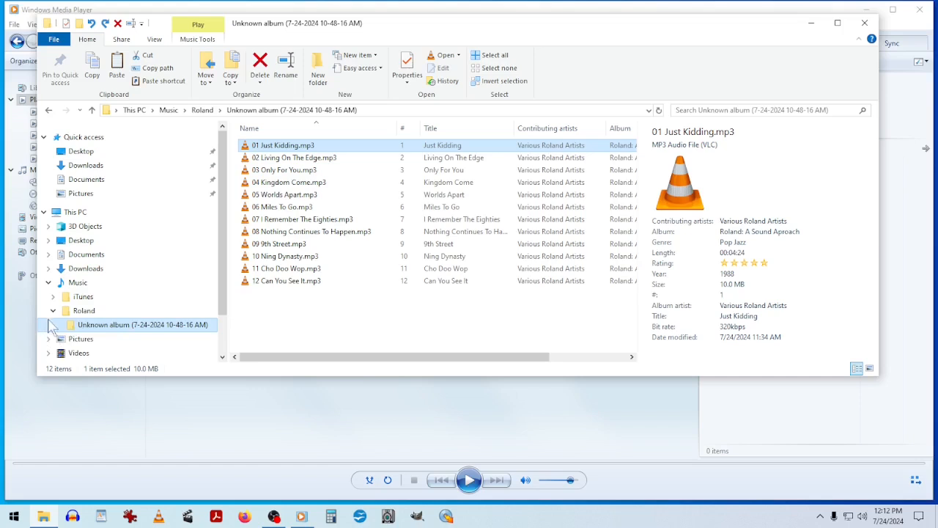
Step: Rename the unknown album folder inside Roland to "Rolan A Sound Approach", leaving out the colon
{"action": "left_click", "coordinate": [53, 319]}
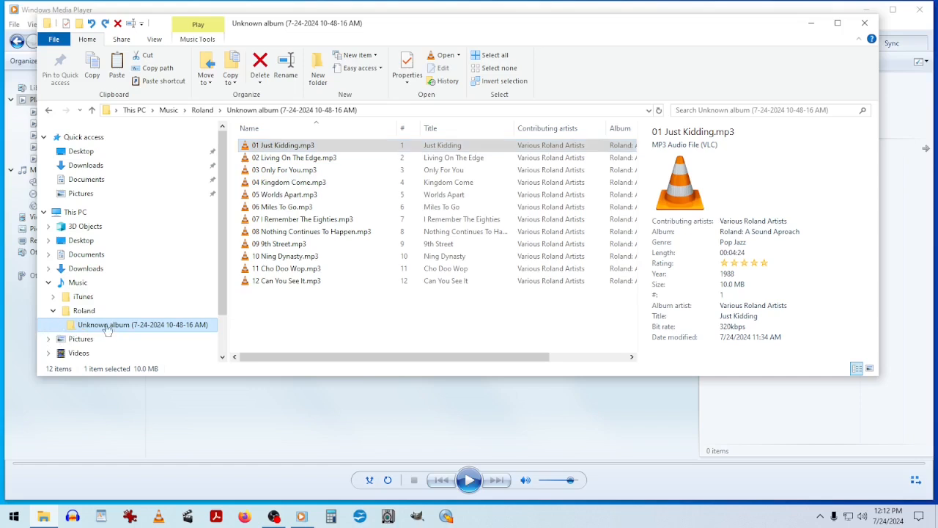
{"action": "right_click", "coordinate": [107, 330]}
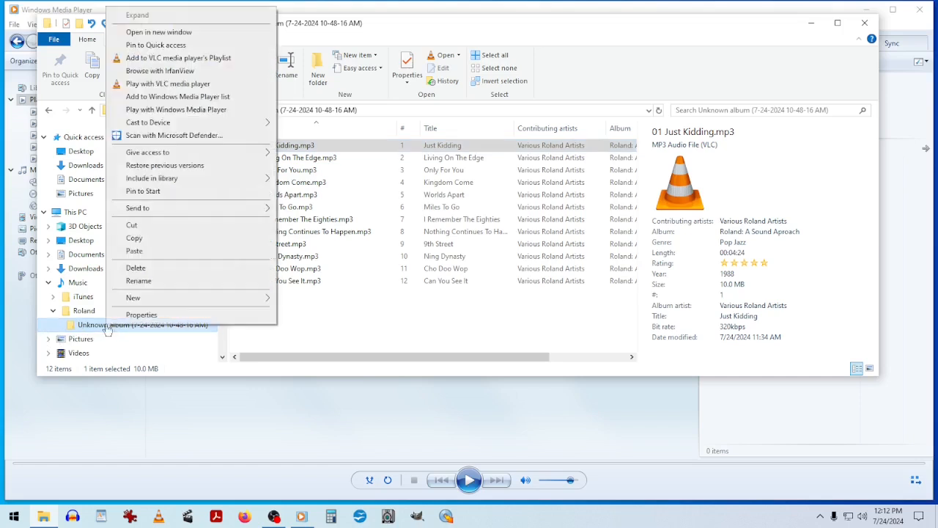
{"action": "left_click", "coordinate": [138, 280]}
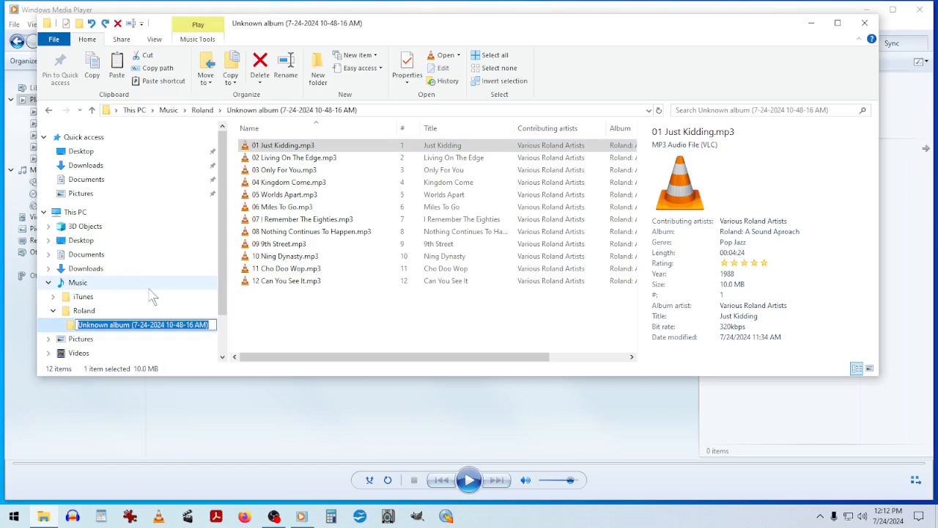
{"action": "type", "text": "Rola"}
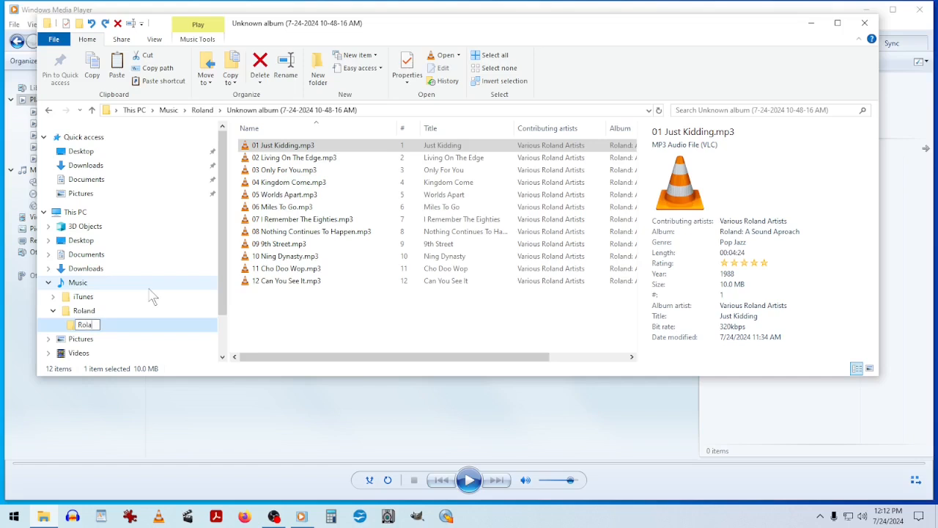
{"action": "type", "text": "nd A"}
{"action": "type", "text": "roach"}
{"action": "key", "text": "colon"}
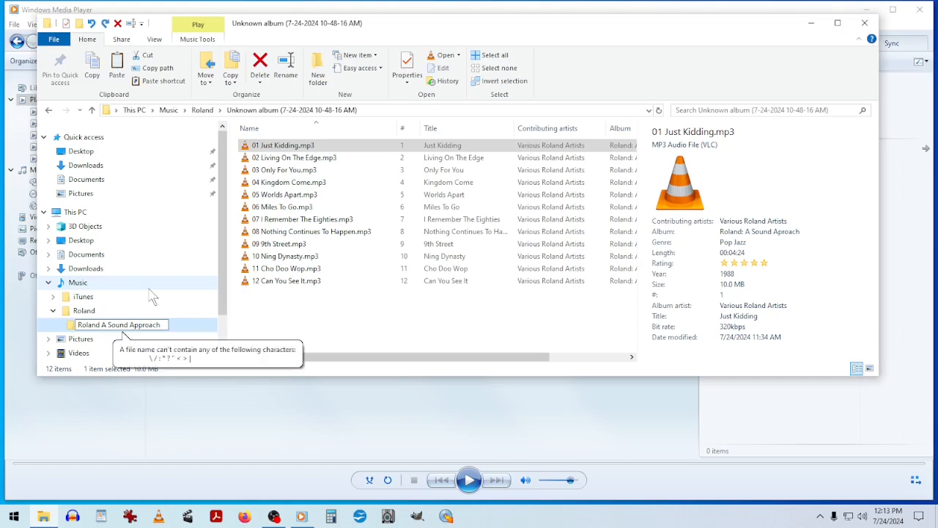
{"action": "key", "text": "BackSpace"}
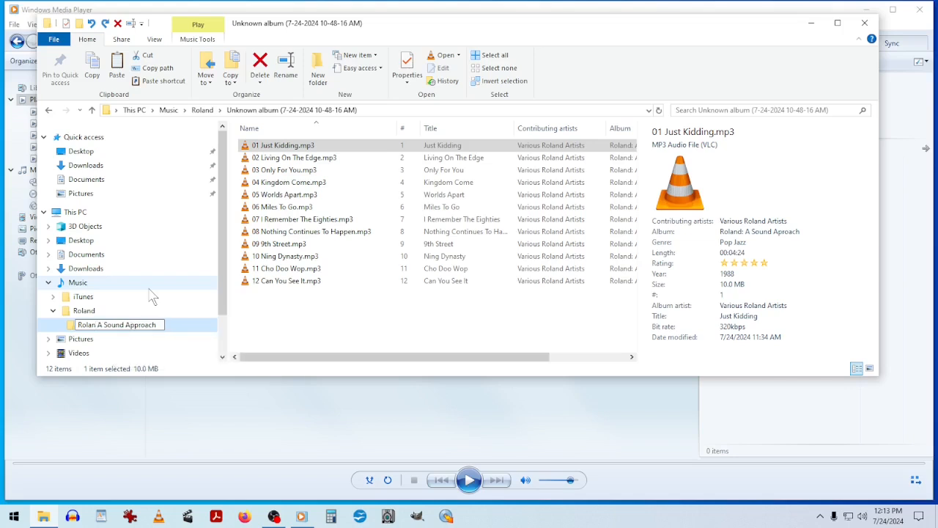
{"action": "key", "text": "Return"}
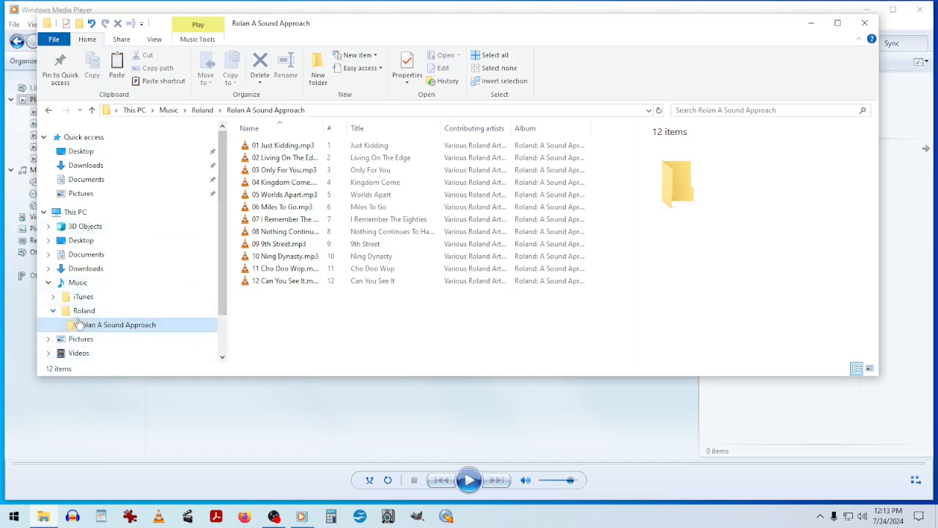
Step: Open the Roland folder and correct the album folder's name to "Roland A Sound Approach"
{"action": "left_click", "coordinate": [81, 311]}
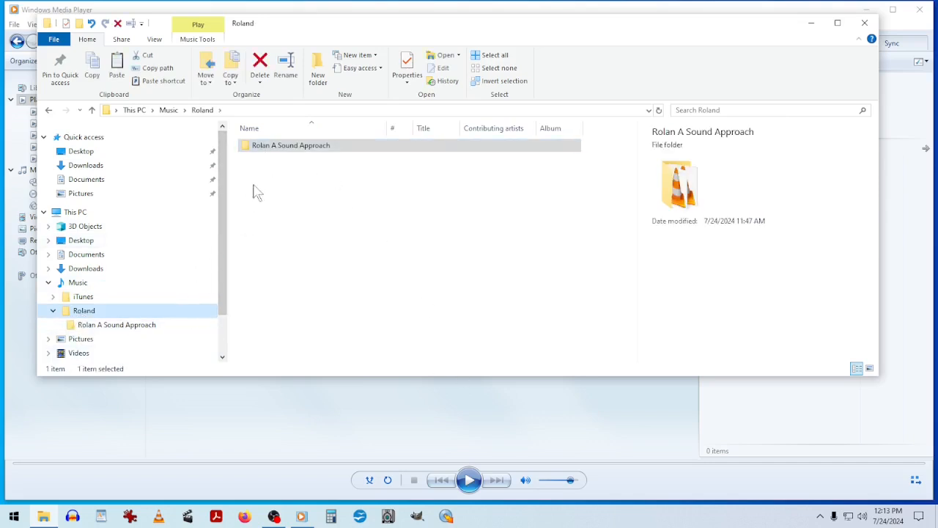
{"action": "left_click", "coordinate": [272, 147]}
{"action": "right_click", "coordinate": [272, 146]}
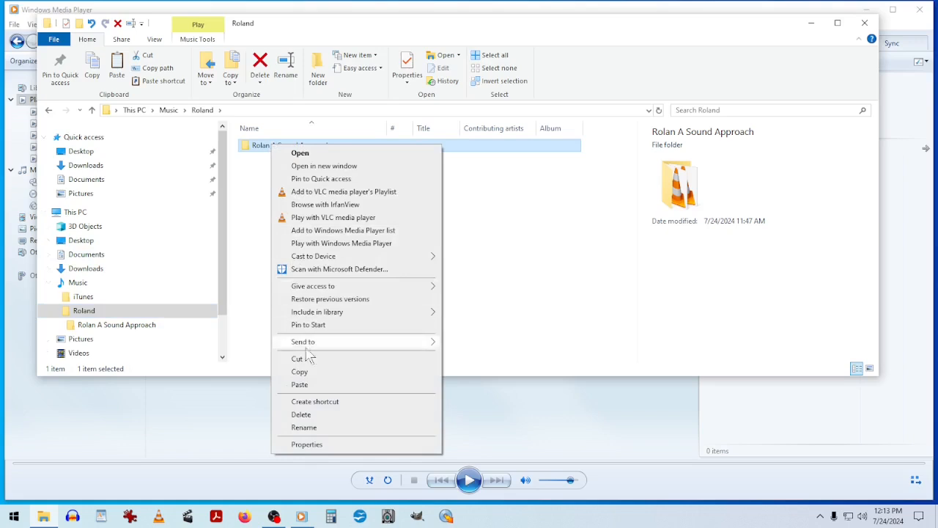
{"action": "left_click", "coordinate": [308, 428]}
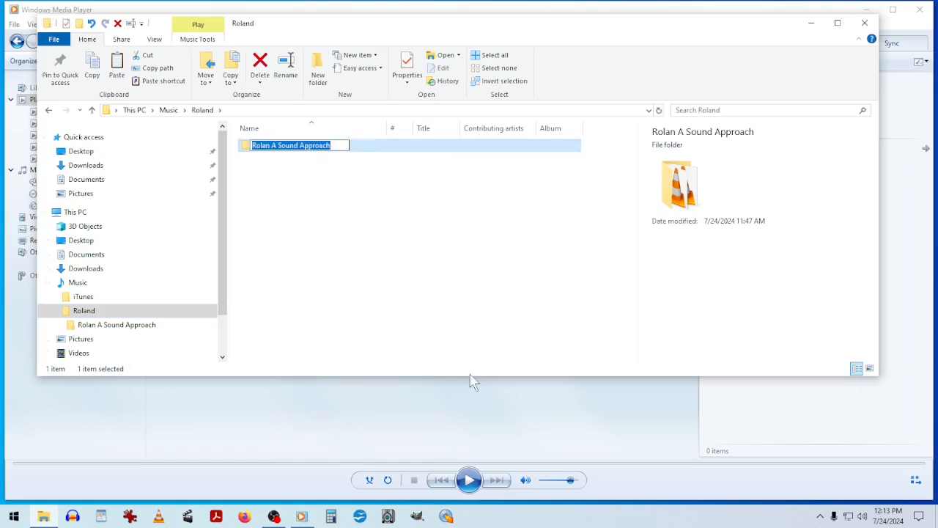
{"action": "key", "text": "Home"}
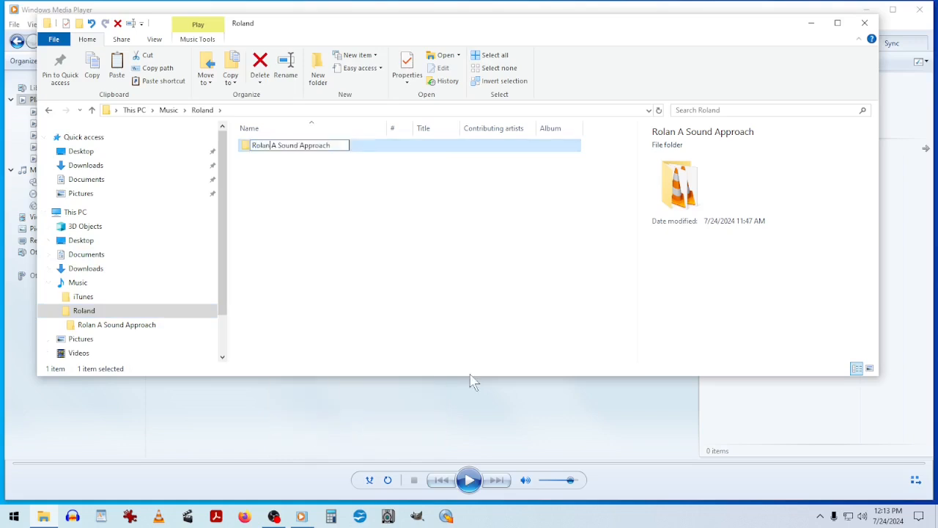
{"action": "type", "text": "d"}
{"action": "key", "text": "Return"}
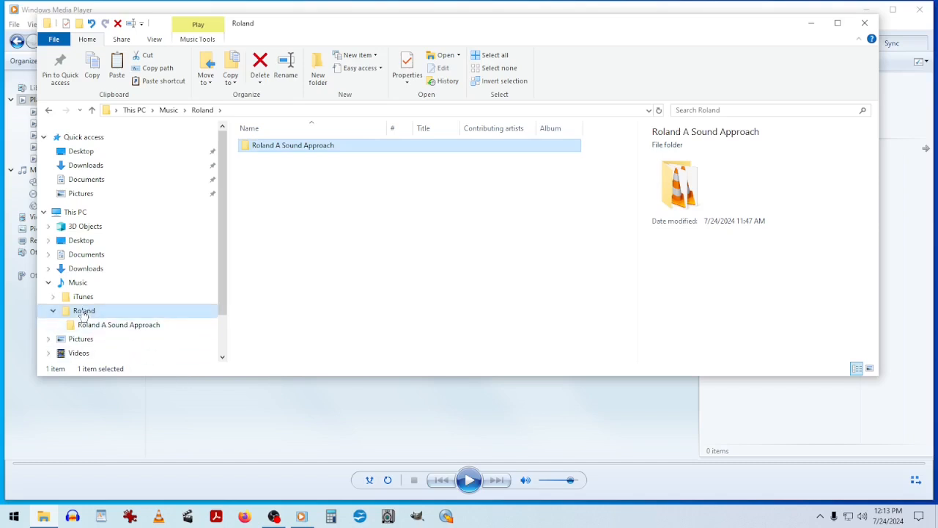
Step: Move the Roland A Sound Approach folder out of Roland directly into Music and open Music
{"action": "left_click", "coordinate": [88, 328]}
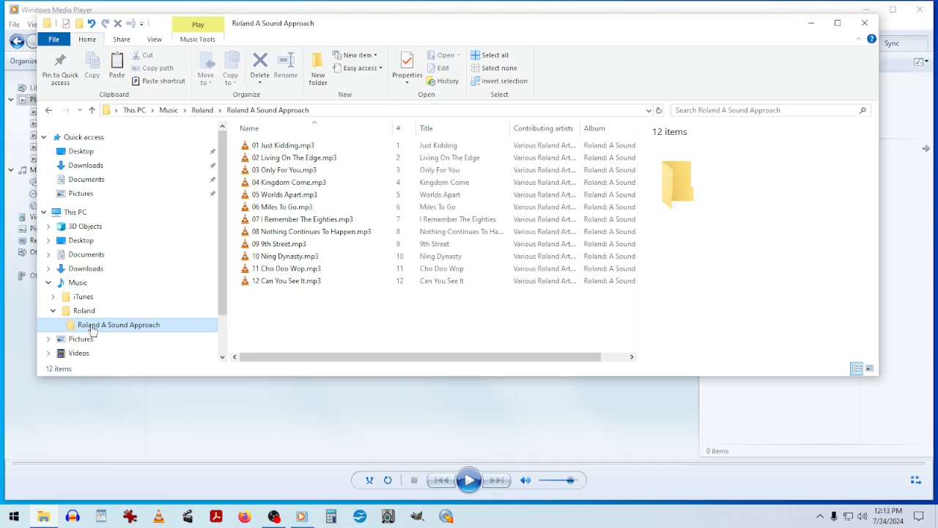
{"action": "left_click_drag", "start_coordinate": [93, 327], "coordinate": [95, 287]}
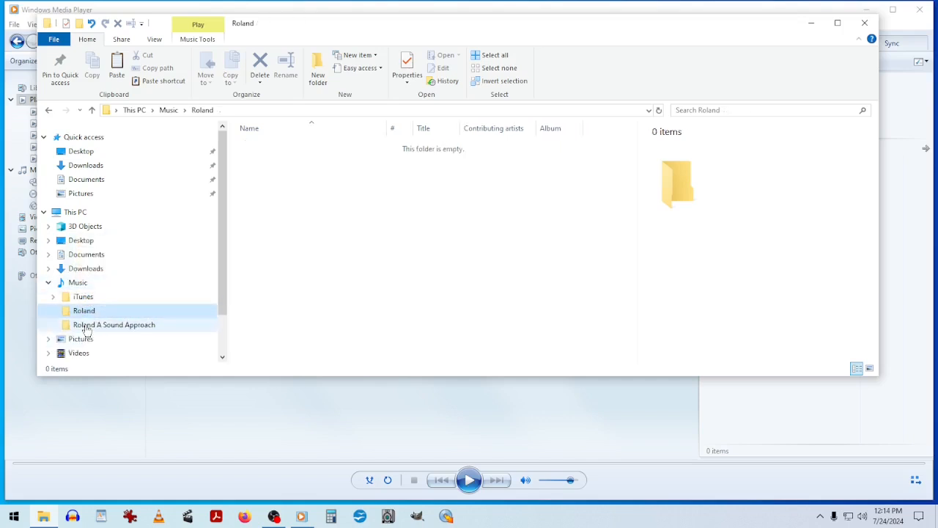
{"action": "left_click", "coordinate": [78, 282]}
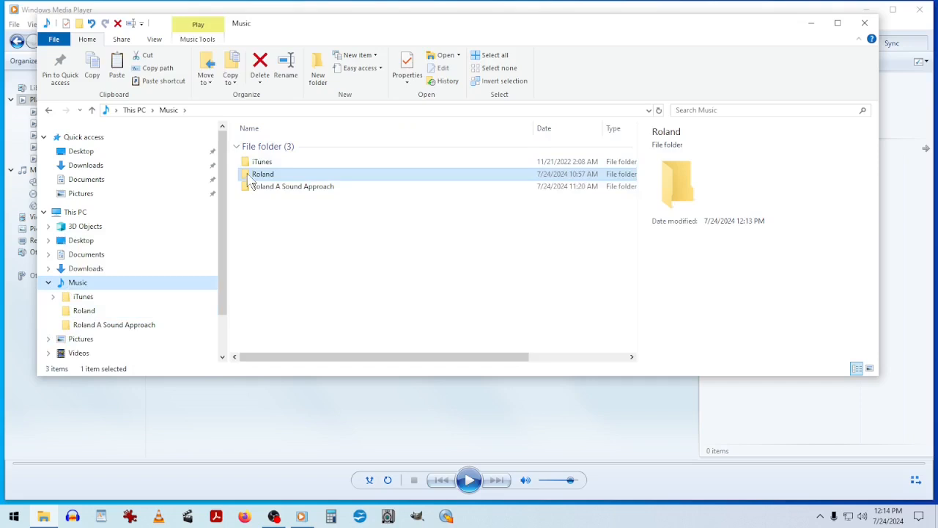
Step: Check the contents of the Roland and Roland A Sound Approach folders and delete the empty Roland folder
{"action": "double_click", "coordinate": [253, 175]}
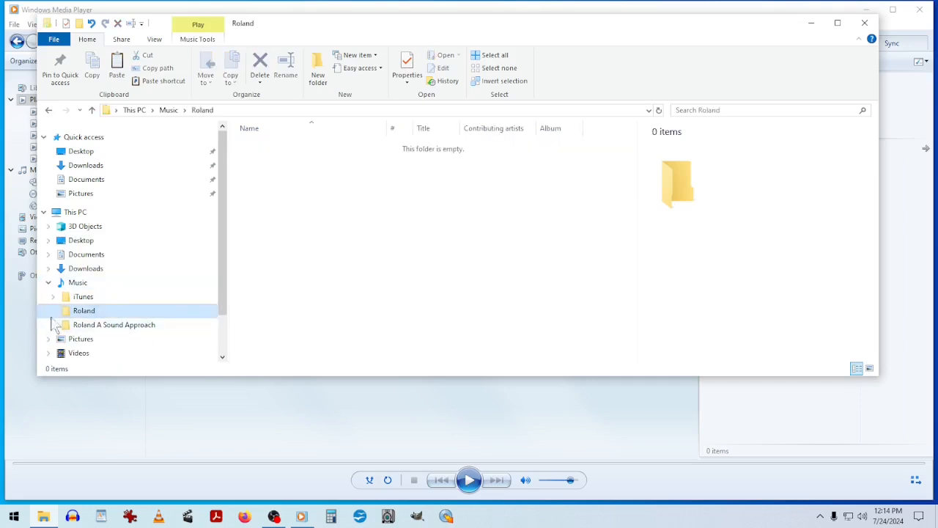
{"action": "left_click", "coordinate": [92, 326]}
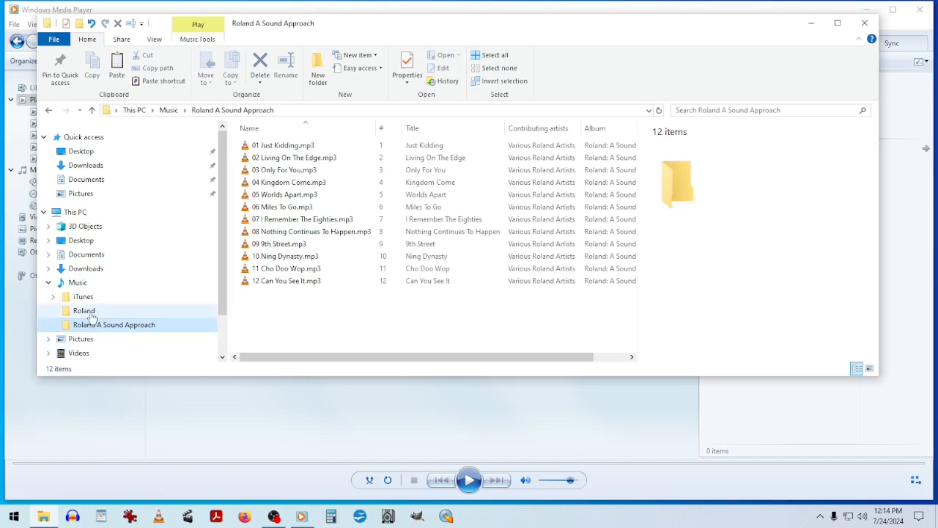
{"action": "left_click", "coordinate": [92, 315]}
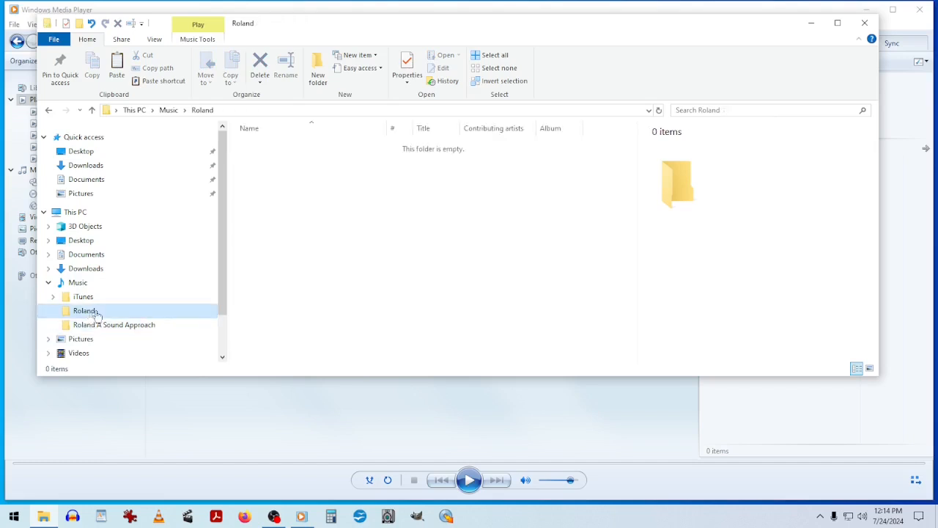
{"action": "key", "text": "Delete"}
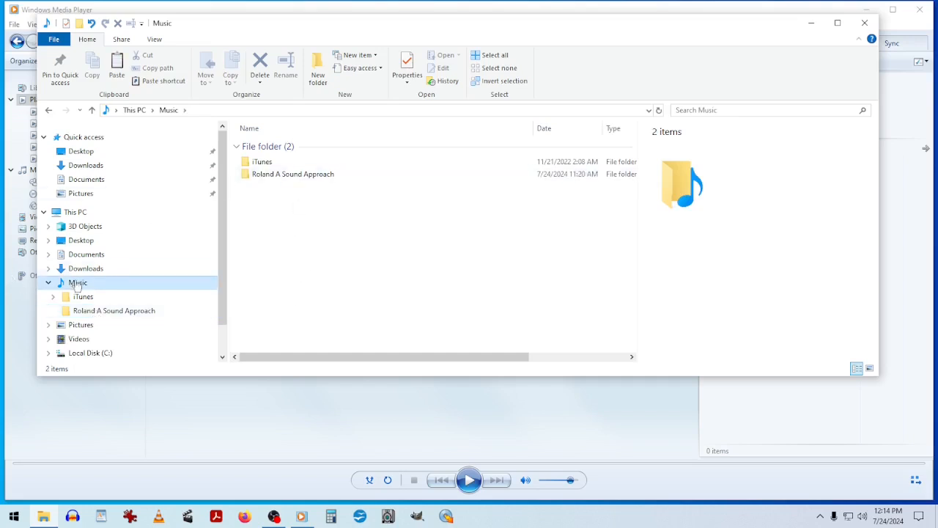
Step: Open the Roland A Sound Approach folder and add all 12 MP3 files to the Windows Media Player library
{"action": "double_click", "coordinate": [249, 174]}
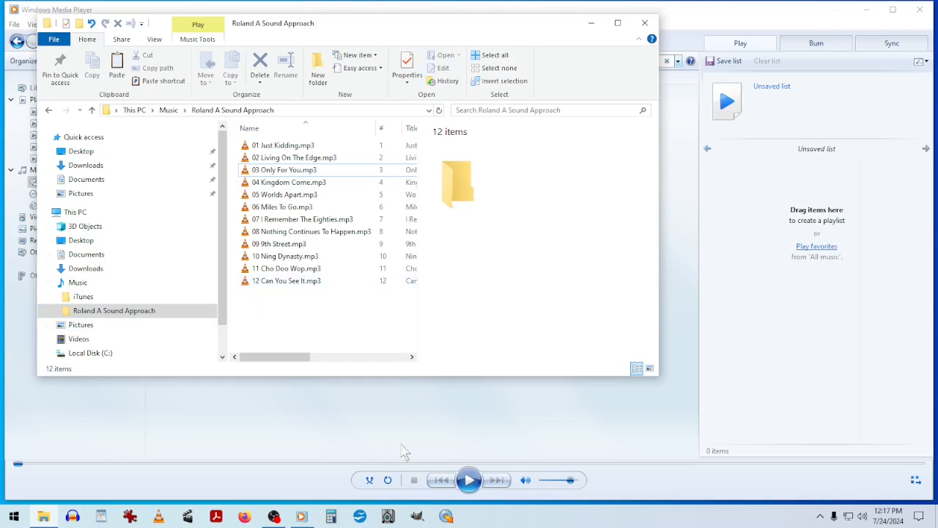
{"action": "left_click", "coordinate": [731, 38]}
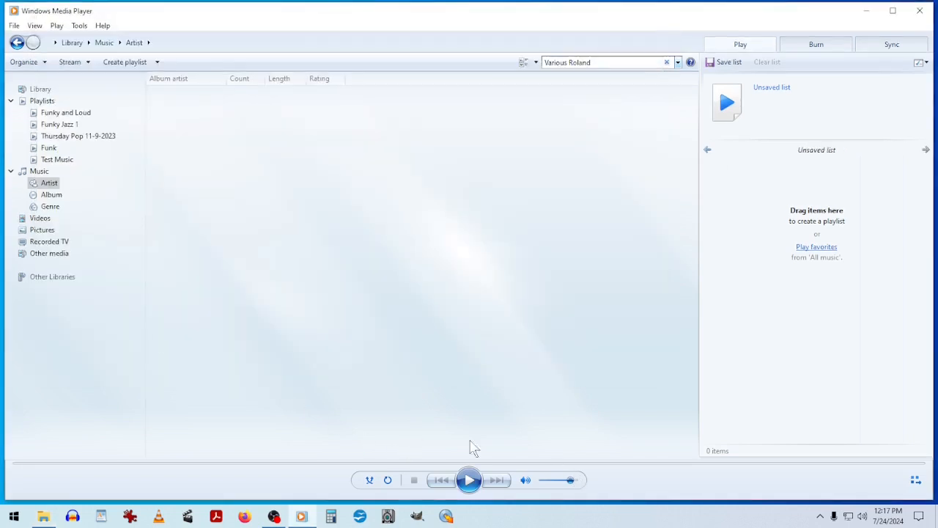
{"action": "left_click", "coordinate": [44, 517]}
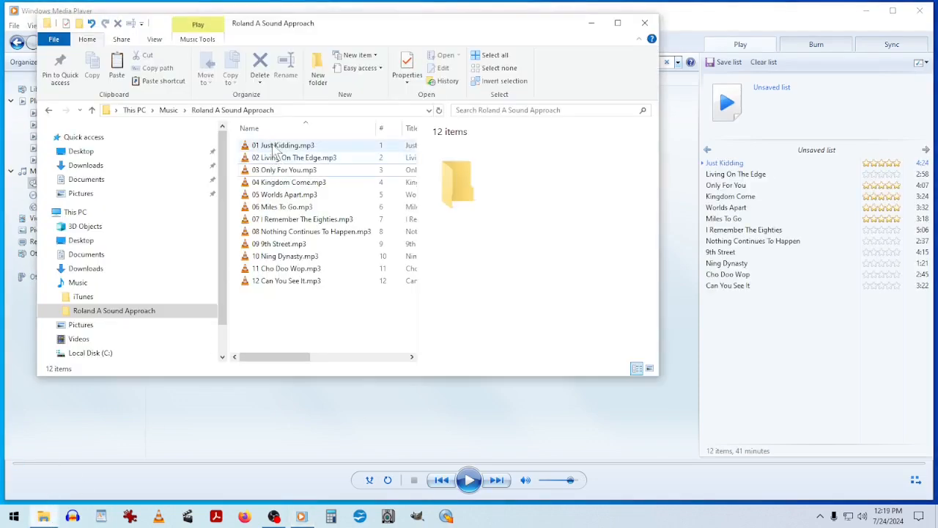
{"action": "left_click", "coordinate": [273, 146]}
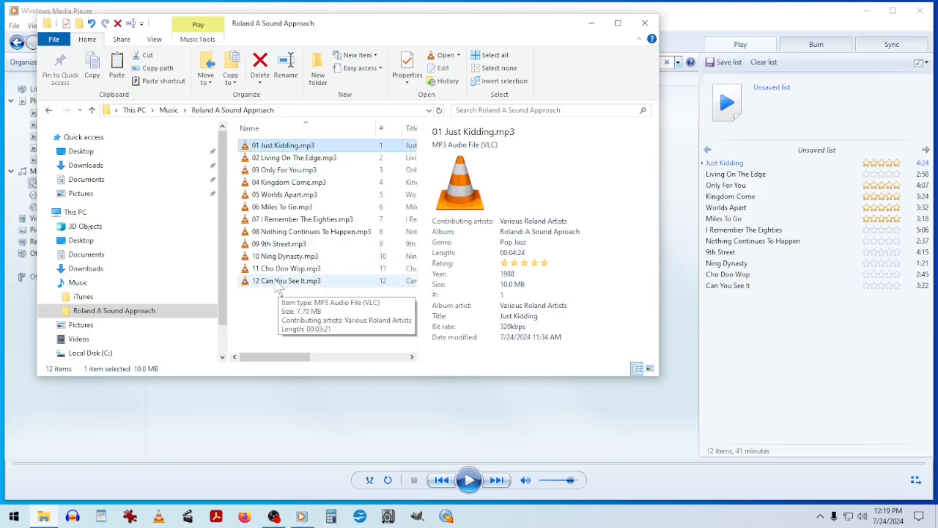
{"action": "left_click", "coordinate": [277, 283], "text": "shift"}
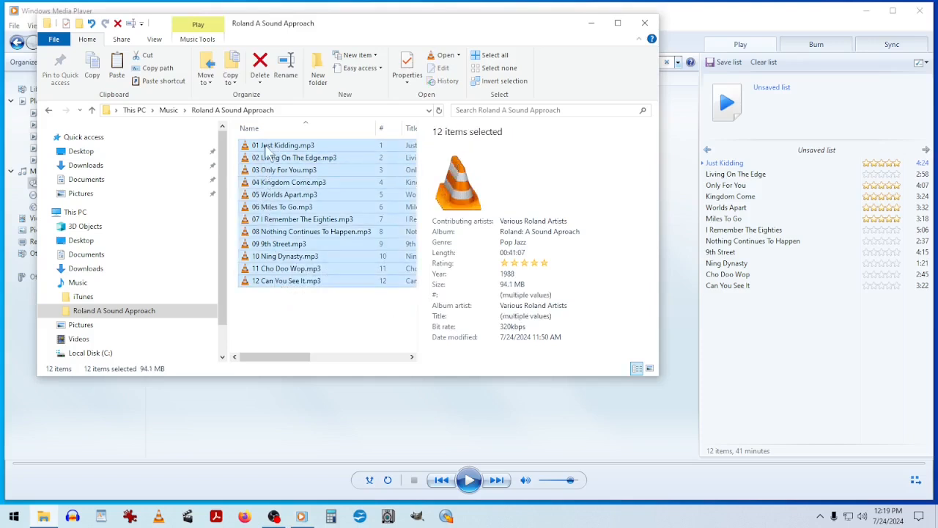
{"action": "left_click_drag", "start_coordinate": [269, 149], "coordinate": [401, 441]}
{"action": "left_click", "coordinate": [692, 20]}
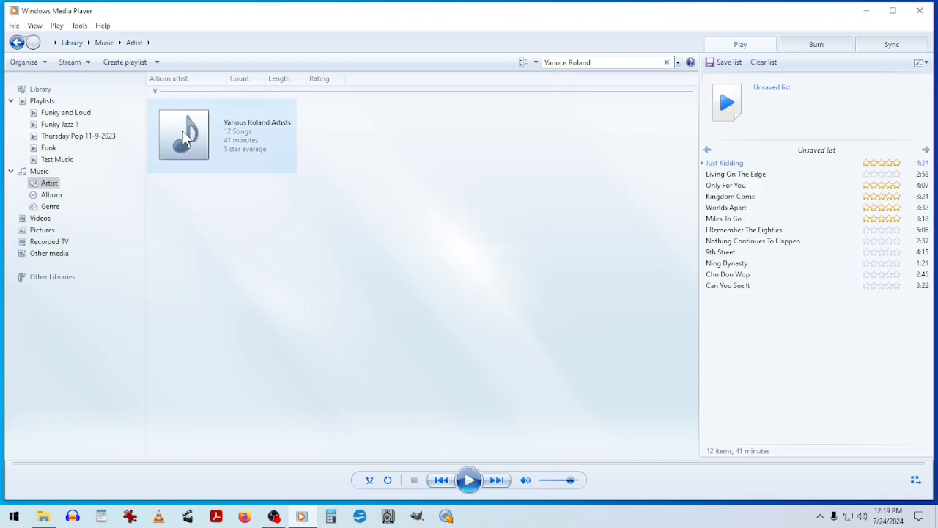
Step: Clear the play list, play the whole Various Roland Artists album from the library, and stop playback
{"action": "left_click", "coordinate": [764, 61]}
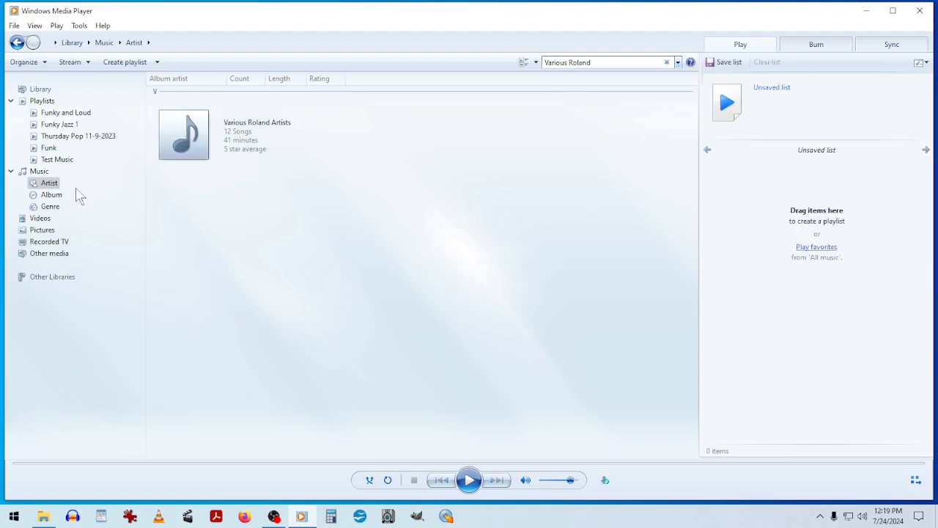
{"action": "double_click", "coordinate": [187, 136]}
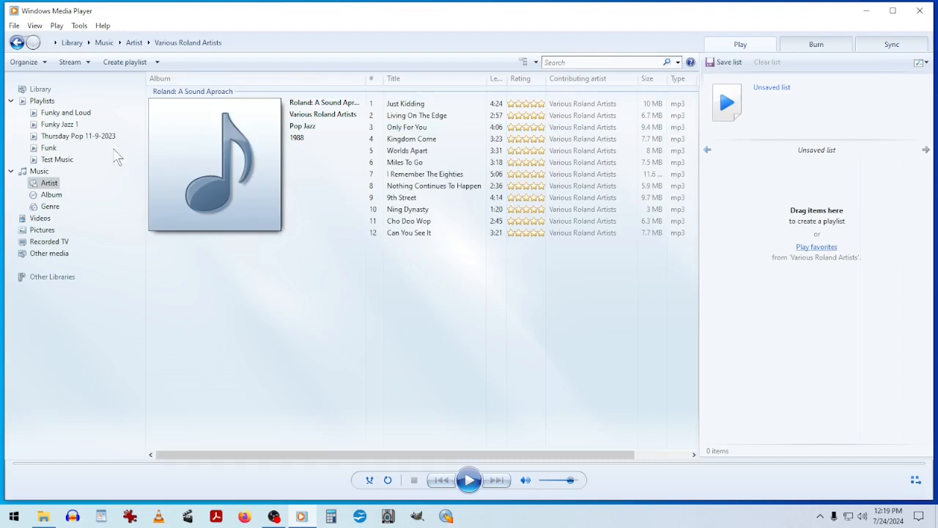
{"action": "left_click_drag", "start_coordinate": [223, 151], "coordinate": [748, 315]}
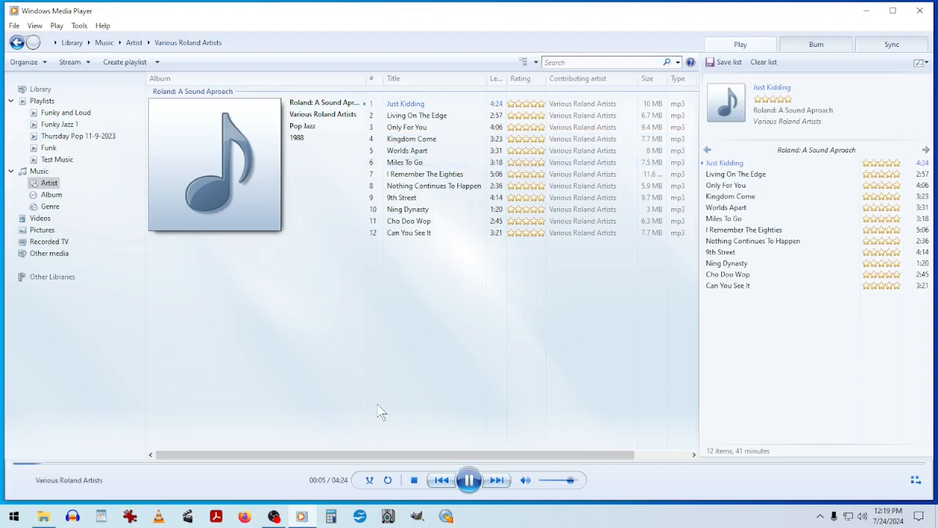
{"action": "left_click", "coordinate": [415, 480]}
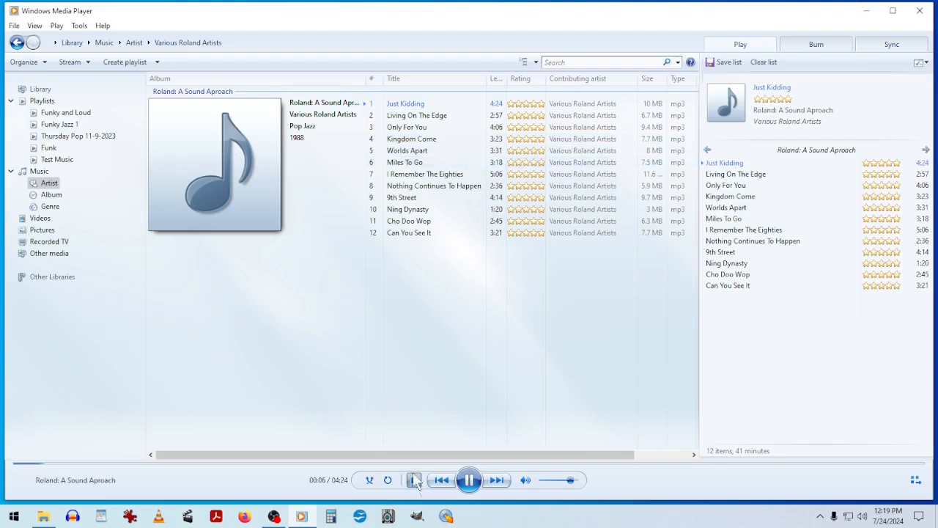
Step: Replace the play list with Just Kidding and I Remember The Eighties, and briefly play the second of them
{"action": "left_click", "coordinate": [763, 63]}
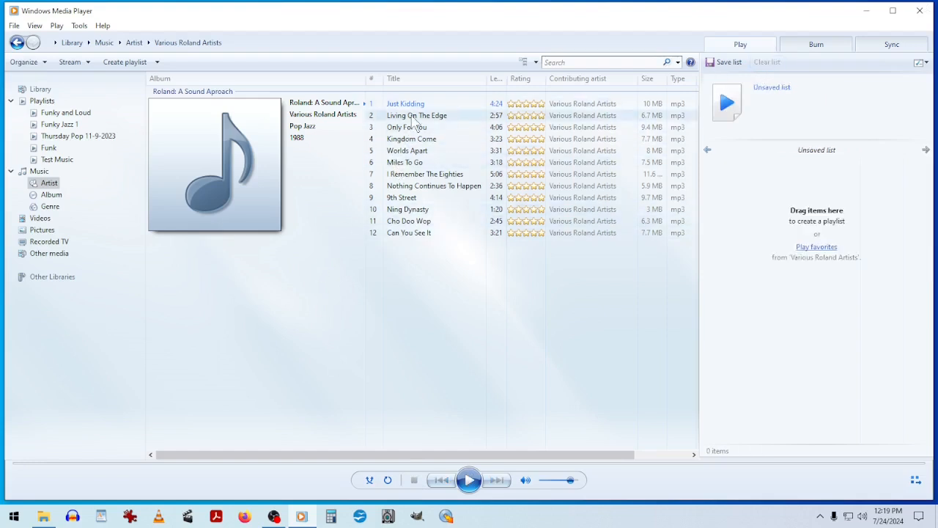
{"action": "mouse_move", "coordinate": [408, 110]}
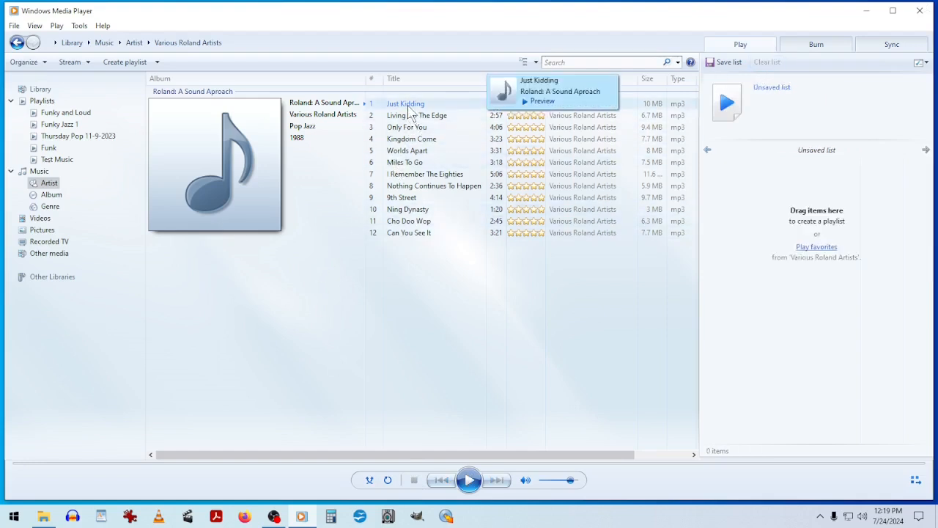
{"action": "left_click_drag", "start_coordinate": [411, 110], "coordinate": [867, 274]}
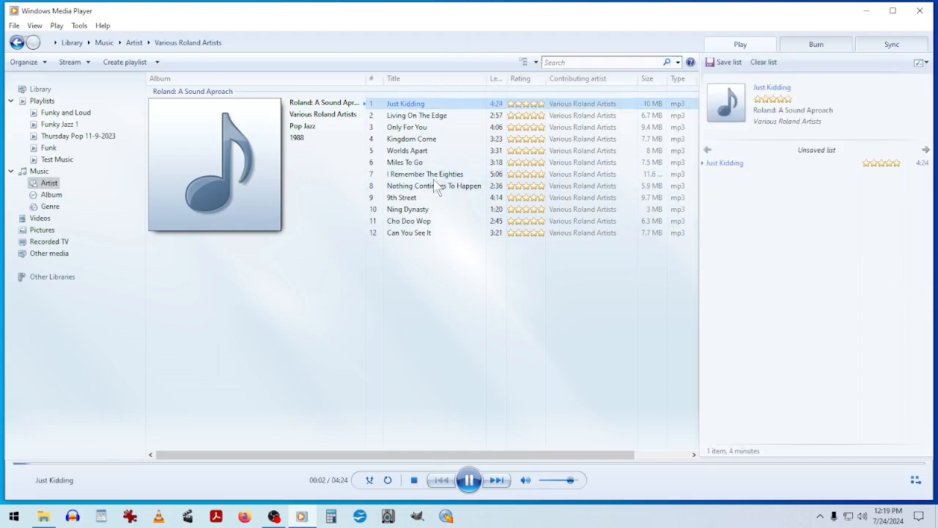
{"action": "left_click_drag", "start_coordinate": [432, 174], "coordinate": [806, 306]}
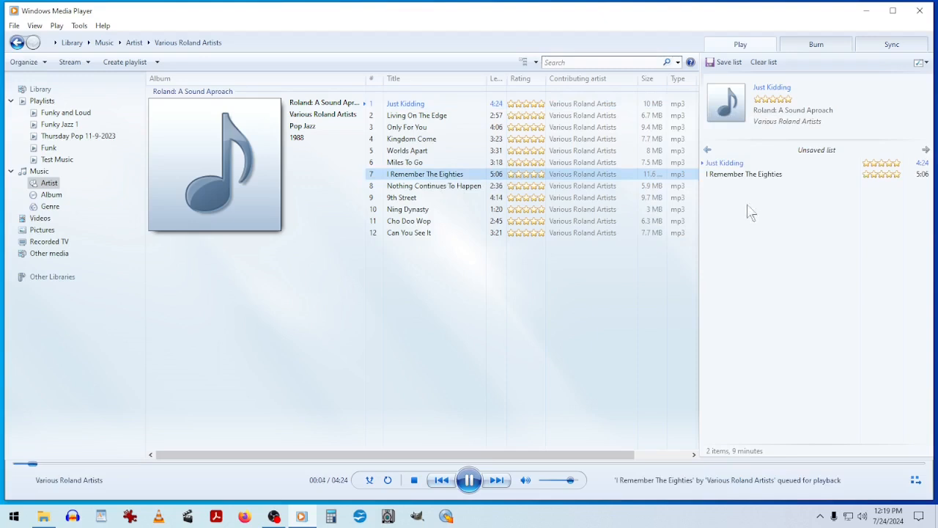
{"action": "double_click", "coordinate": [747, 176]}
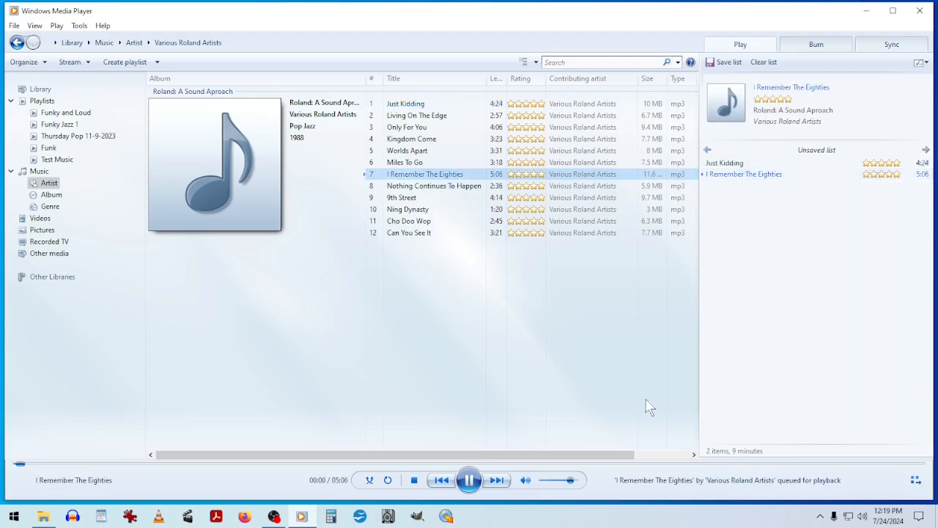
{"action": "left_click", "coordinate": [415, 480]}
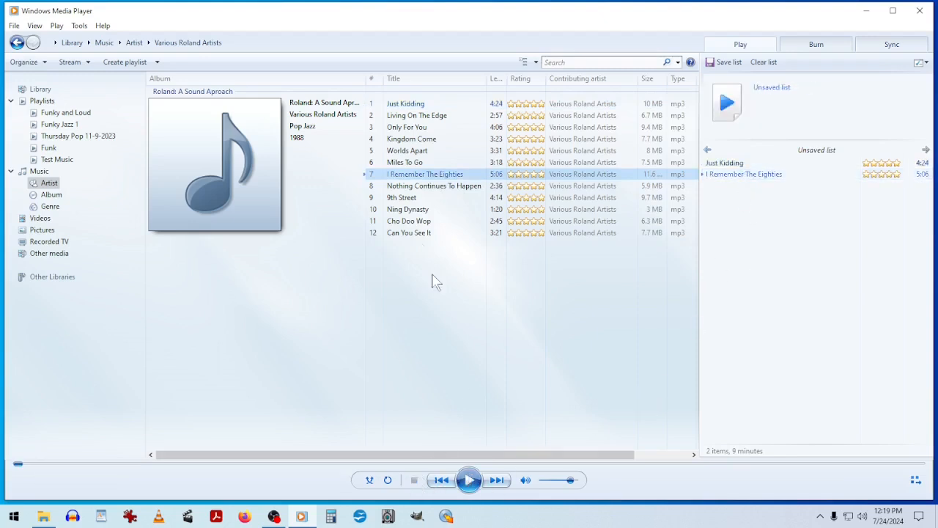
Step: Add all 12 tracks of the Roland album to the play list, and clear the list again
{"action": "left_click", "coordinate": [407, 106]}
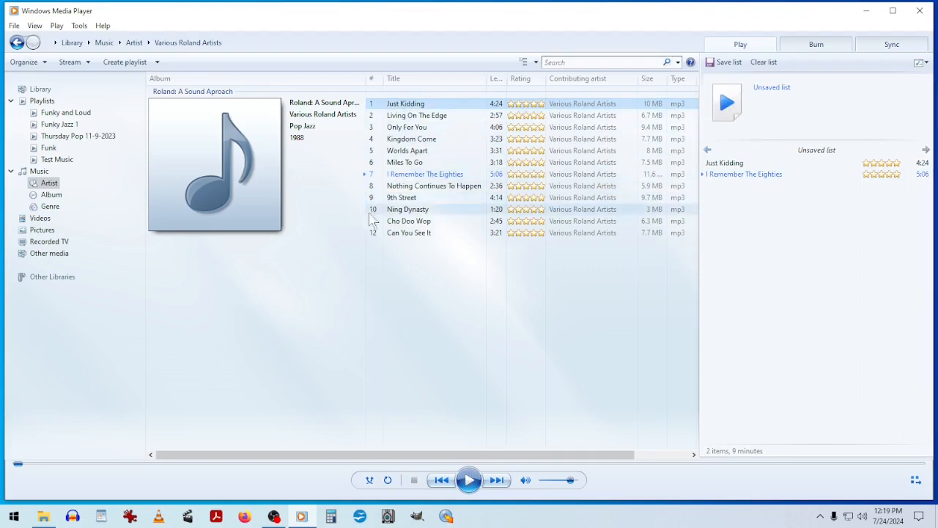
{"action": "left_click", "coordinate": [425, 233], "text": "shift"}
{"action": "left_click_drag", "start_coordinate": [424, 128], "coordinate": [879, 398]}
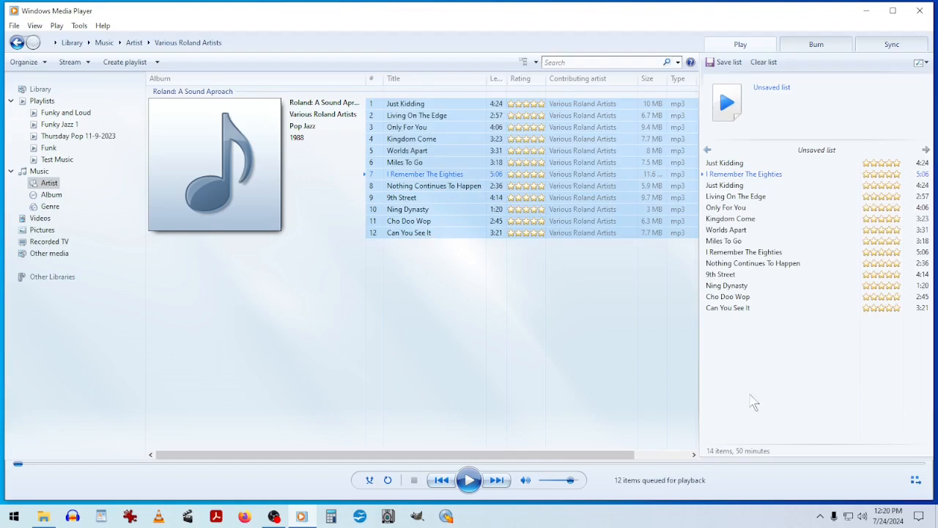
{"action": "left_click", "coordinate": [609, 362]}
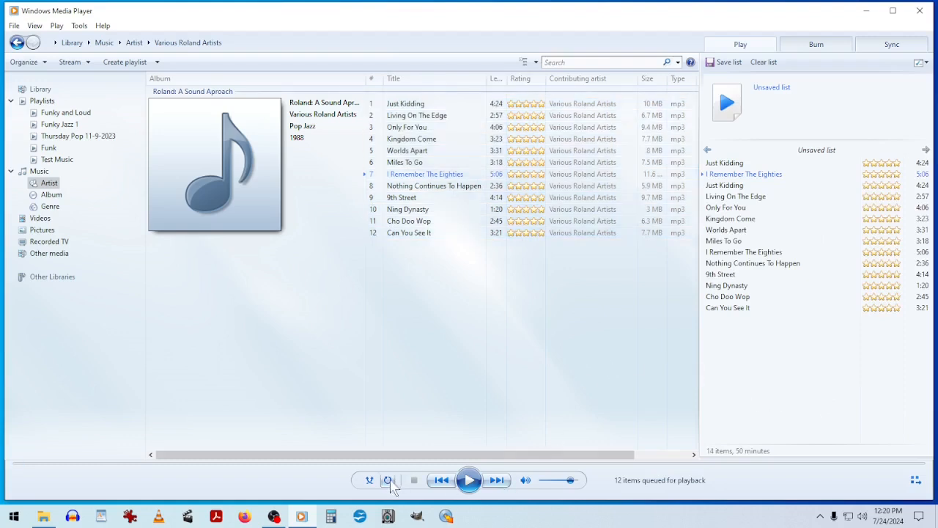
{"action": "left_click", "coordinate": [753, 66]}
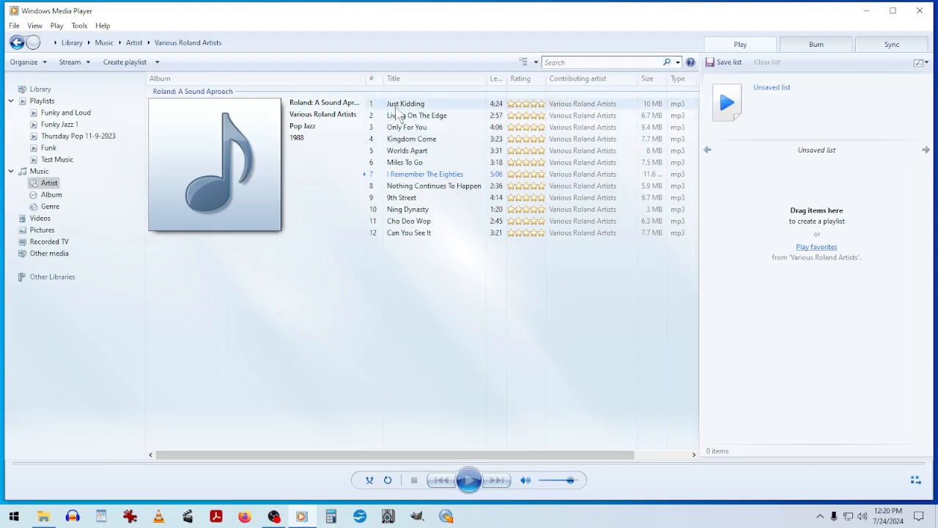
Step: Play Can You See It straight from the album's track listing and stop playback, keeping the queued tracks
{"action": "mouse_move", "coordinate": [396, 107]}
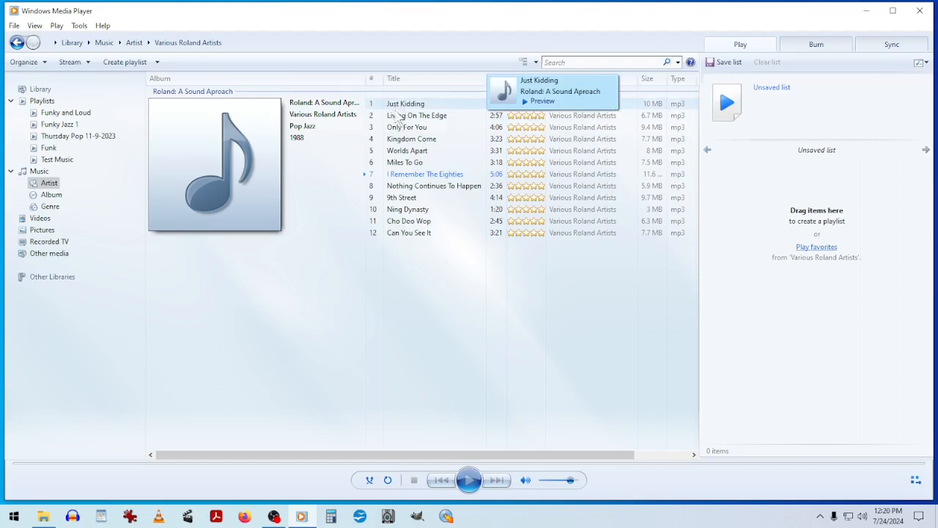
{"action": "double_click", "coordinate": [407, 233]}
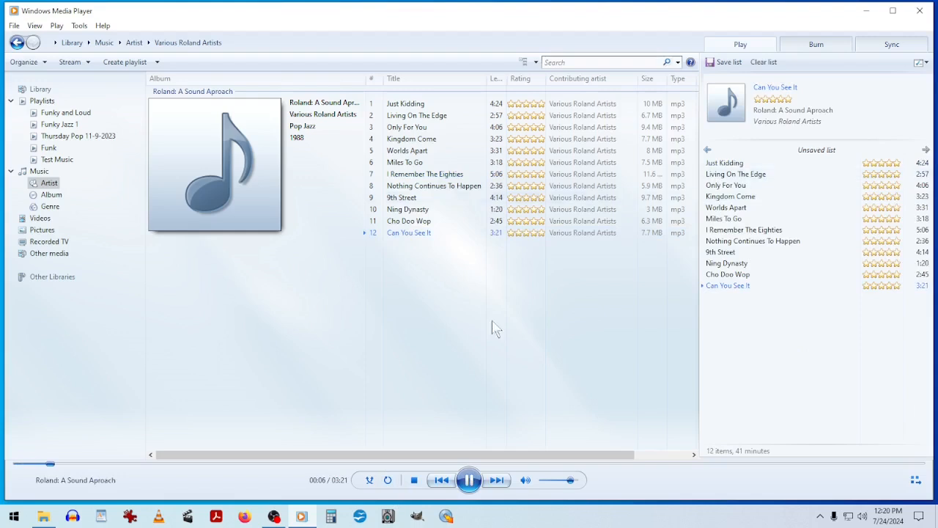
{"action": "left_click", "coordinate": [414, 480]}
{"action": "key", "text": "ctrl+a"}
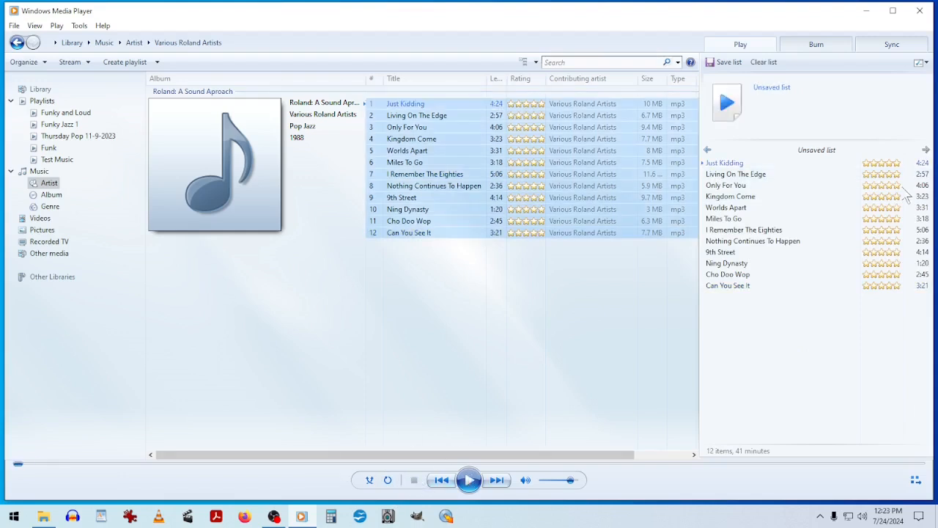
{"action": "left_click", "coordinate": [595, 349]}
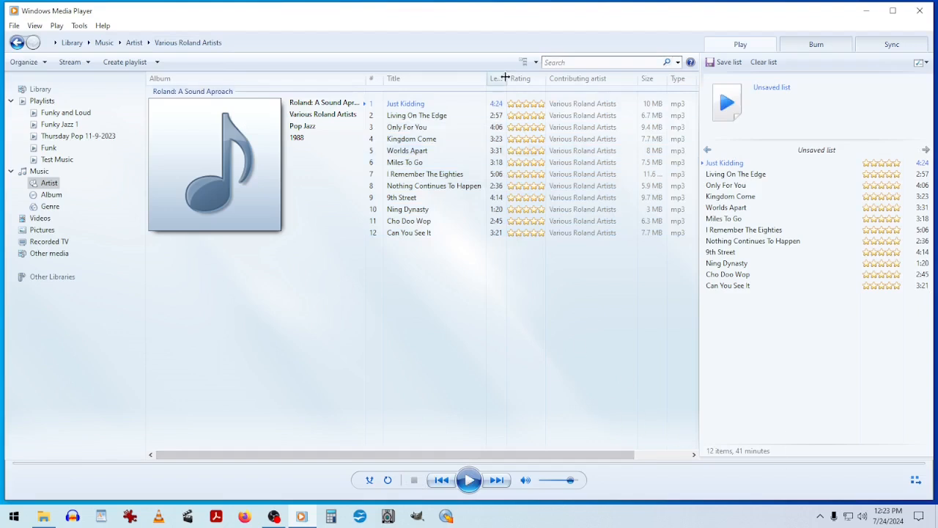
Step: Move Nothing Continues To Happen to the end of the play list and save the list as Roland
{"action": "left_click_drag", "start_coordinate": [719, 246], "coordinate": [747, 299]}
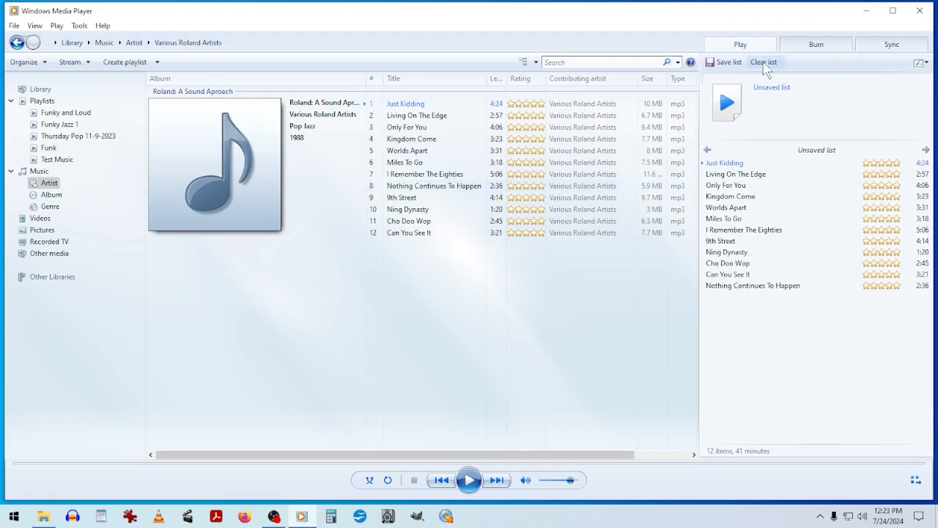
{"action": "left_click", "coordinate": [726, 63]}
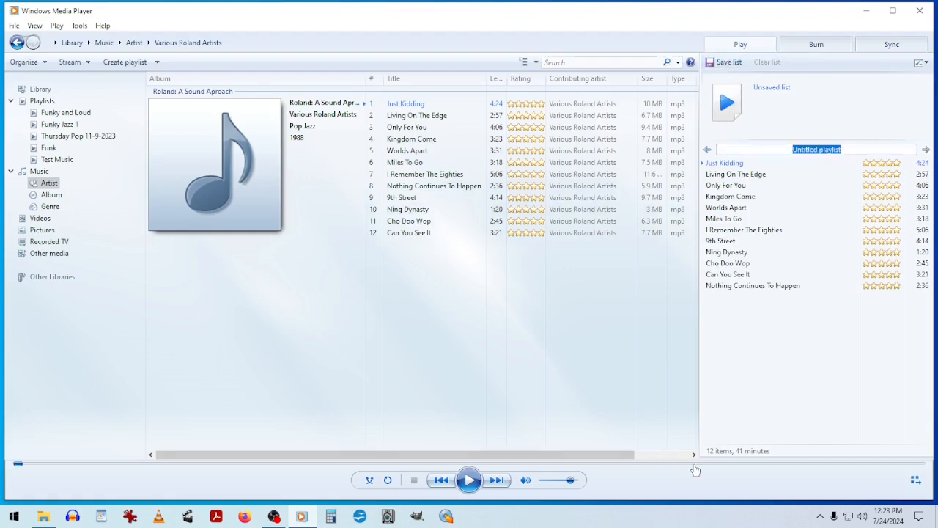
{"action": "type", "text": "Roland"}
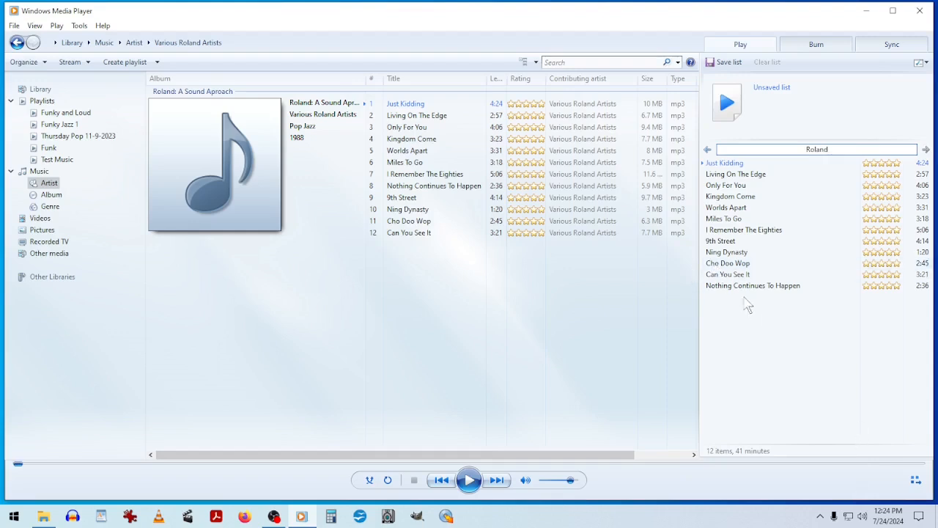
{"action": "key", "text": "Return"}
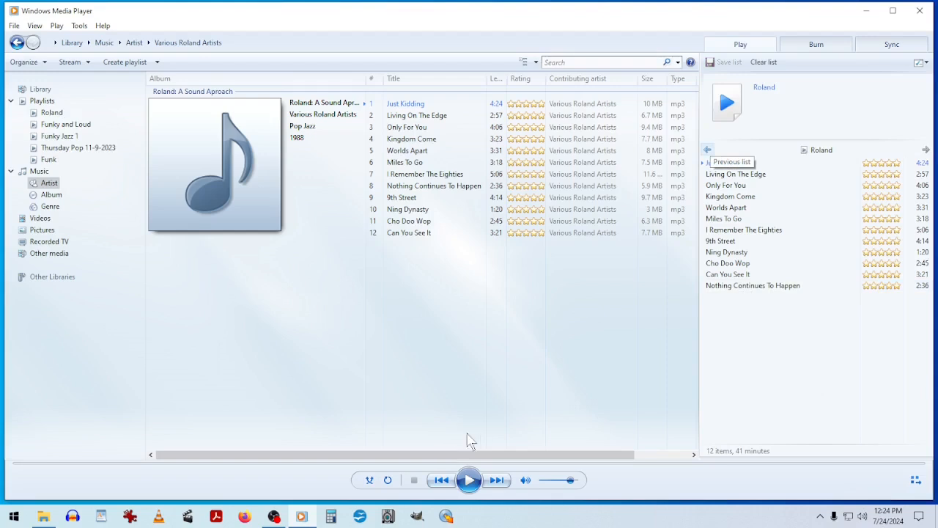
Step: Remove Cho Doo Wop, Can You See It and Nothing Continues To Happen from the Roland playlist and save it
{"action": "left_click", "coordinate": [733, 265]}
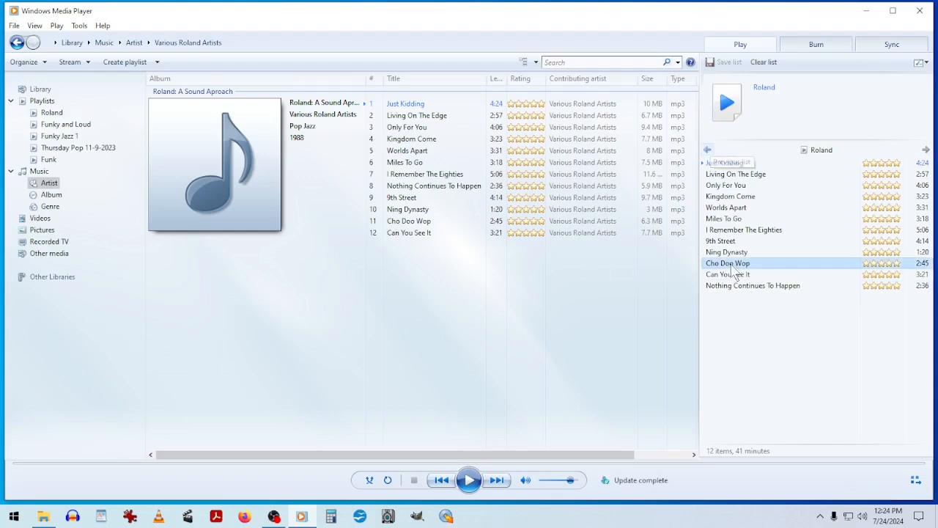
{"action": "left_click_drag", "start_coordinate": [738, 285], "coordinate": [736, 291]}
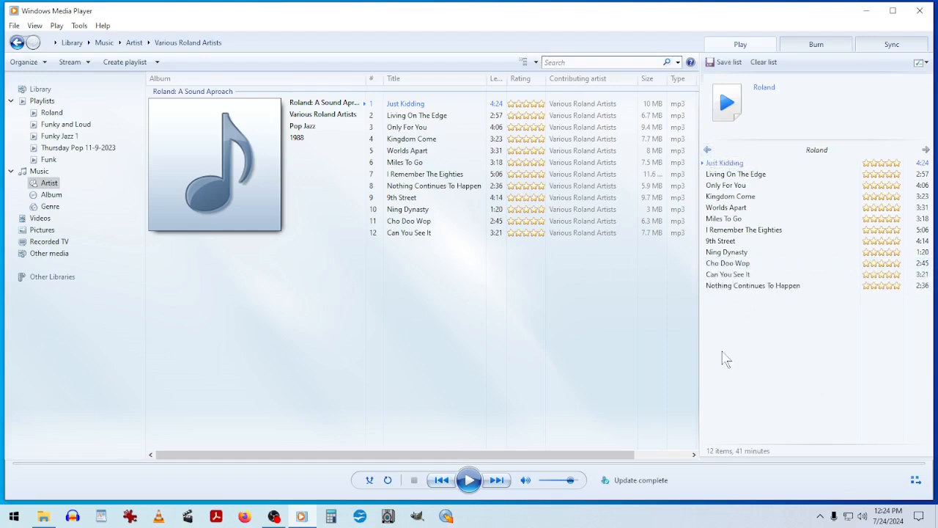
{"action": "left_click", "coordinate": [736, 275], "text": "shift"}
{"action": "left_click", "coordinate": [733, 264], "text": "shift"}
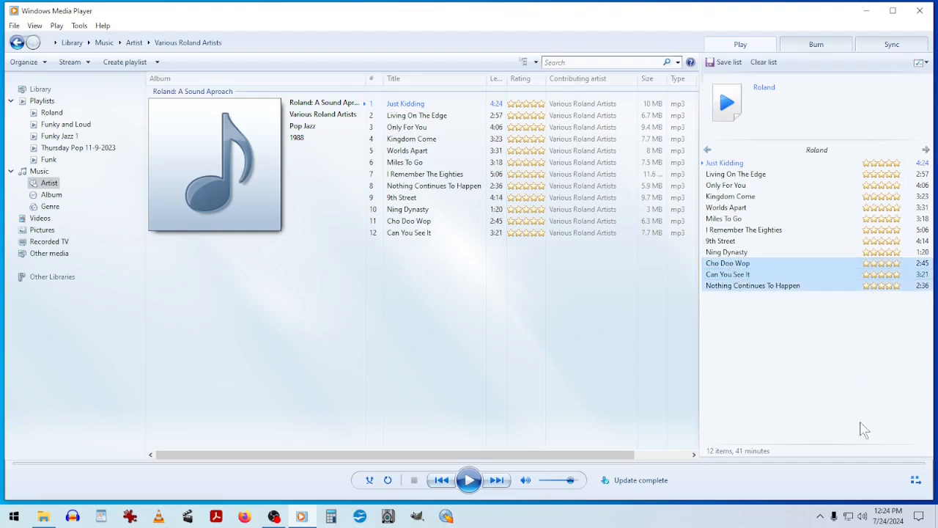
{"action": "key", "text": "Delete"}
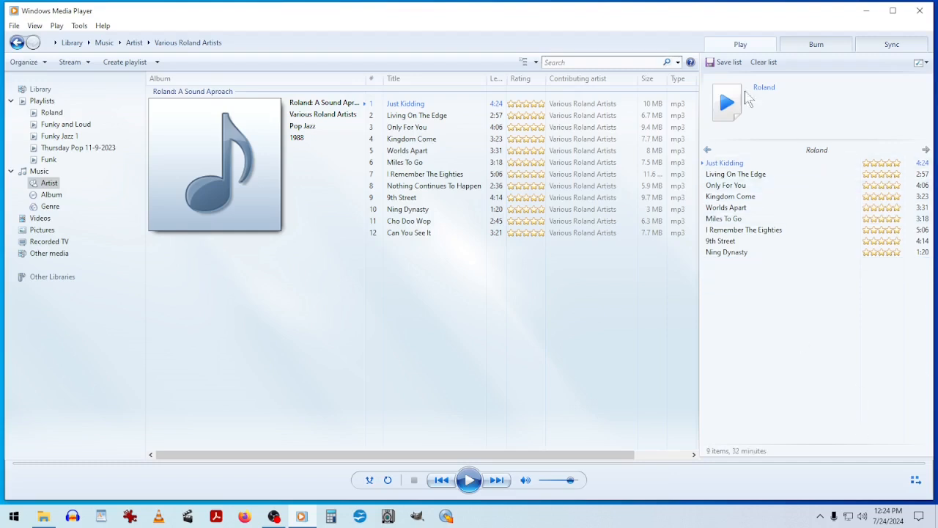
{"action": "left_click", "coordinate": [720, 63]}
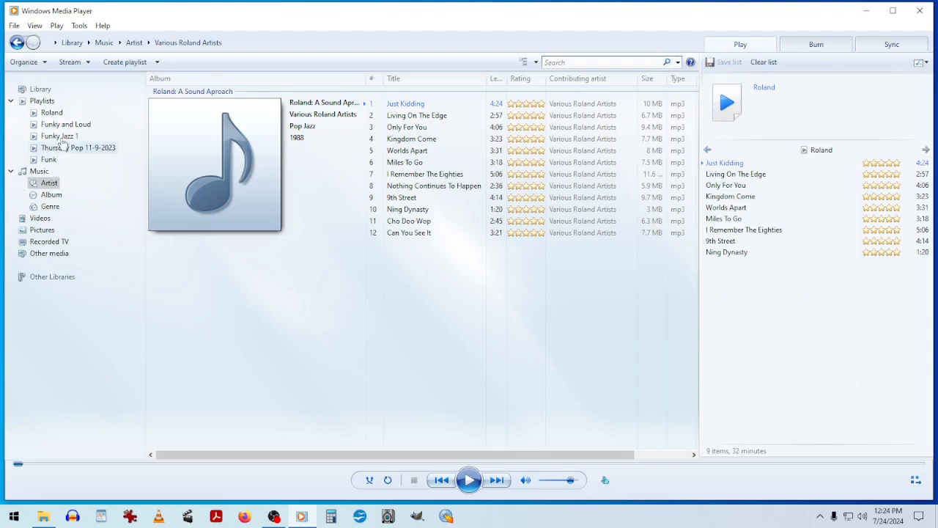
Step: Clear the play list, open and play the saved Roland playlist, and stop playback
{"action": "left_click", "coordinate": [764, 63]}
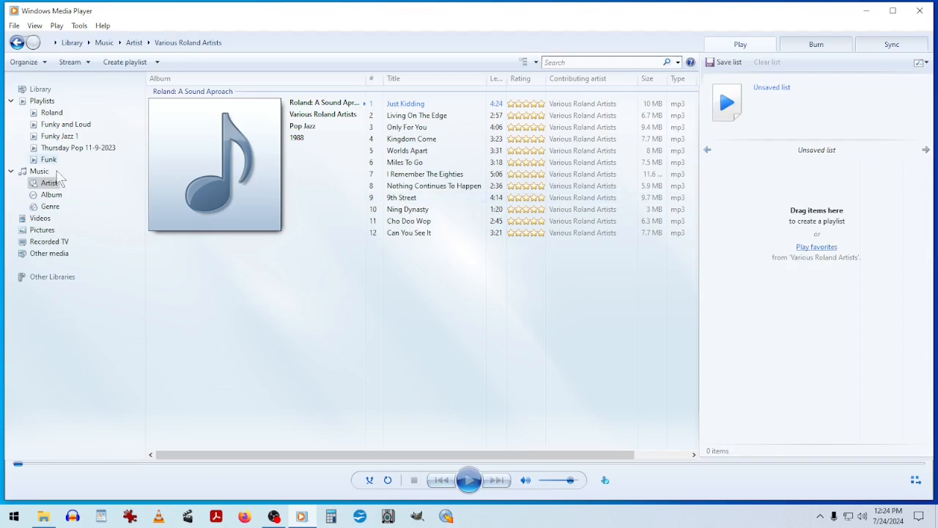
{"action": "left_click", "coordinate": [52, 113]}
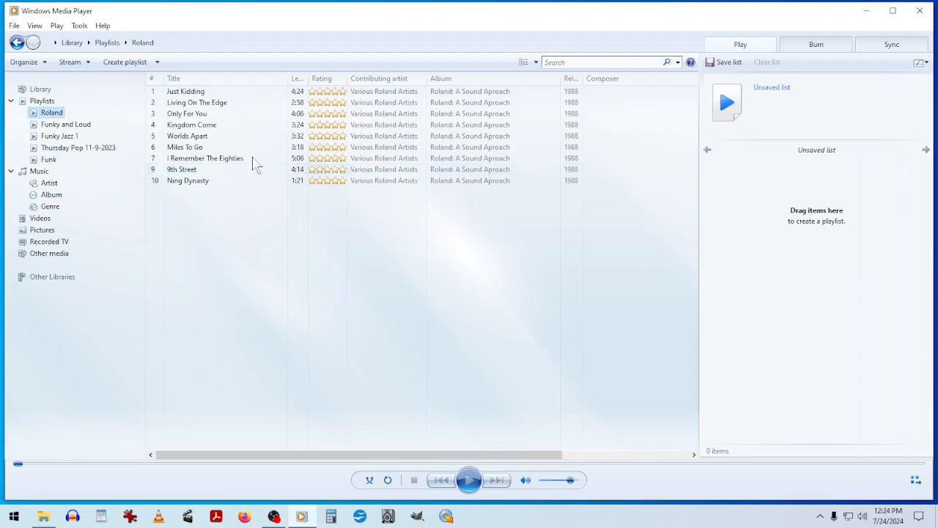
{"action": "double_click", "coordinate": [54, 118]}
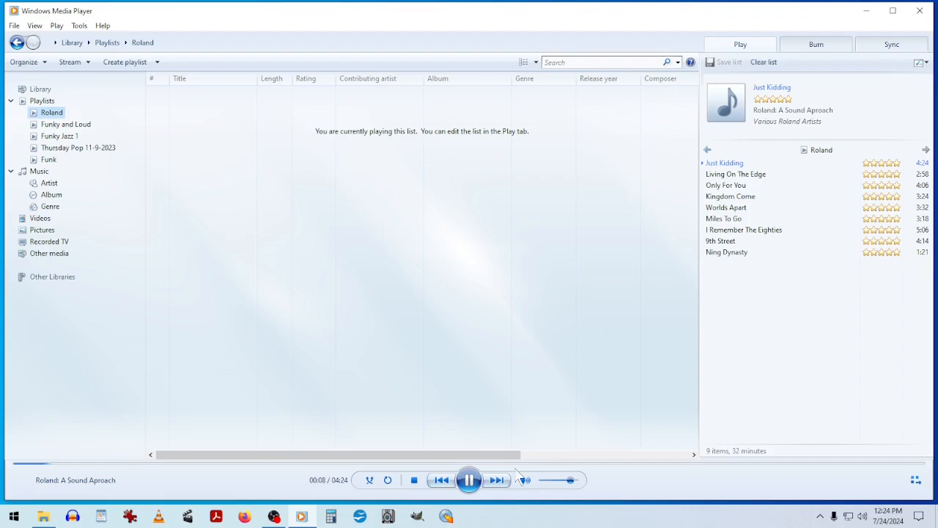
{"action": "left_click", "coordinate": [415, 479]}
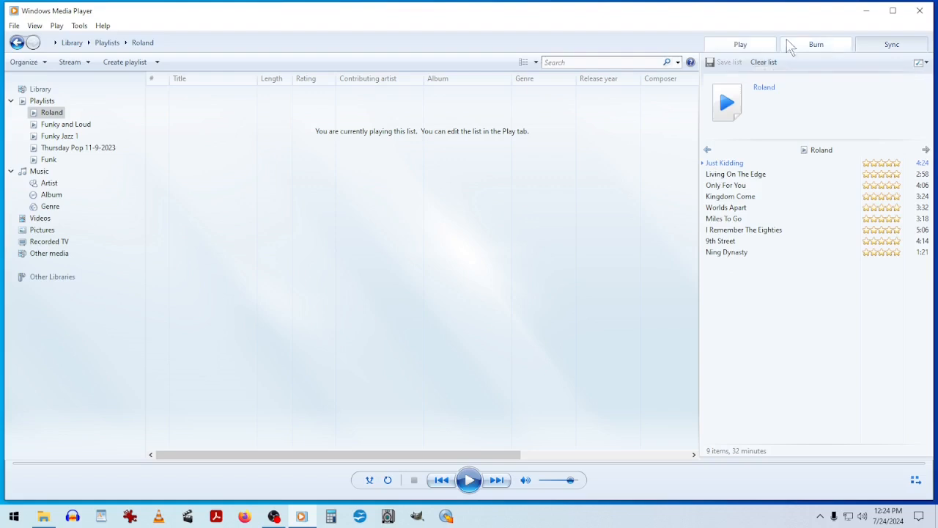
Step: Look at the burn list and the sync list, and return to the play list
{"action": "left_click", "coordinate": [820, 47]}
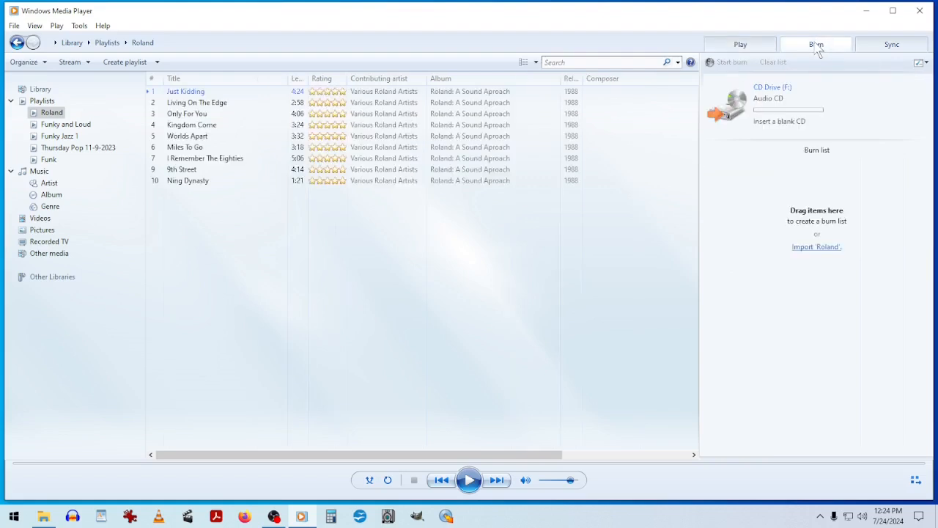
{"action": "left_click", "coordinate": [909, 46]}
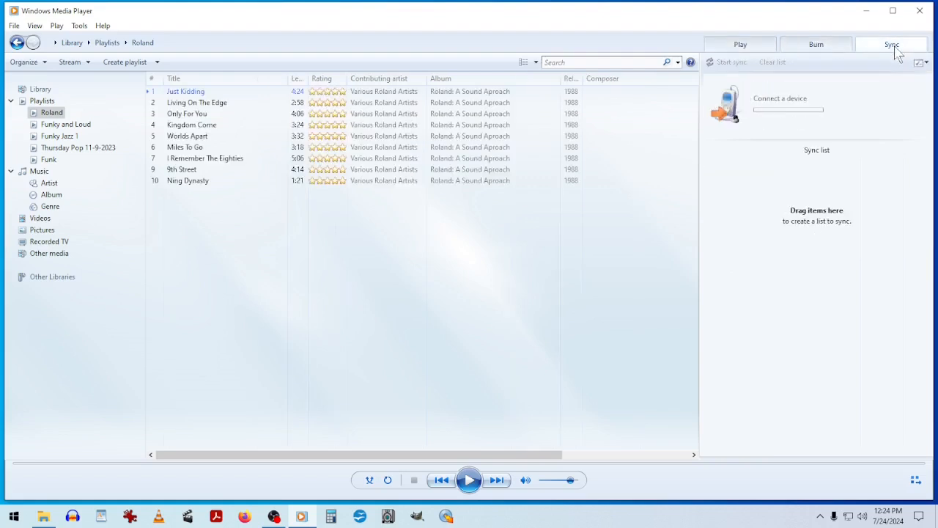
{"action": "left_click", "coordinate": [741, 48]}
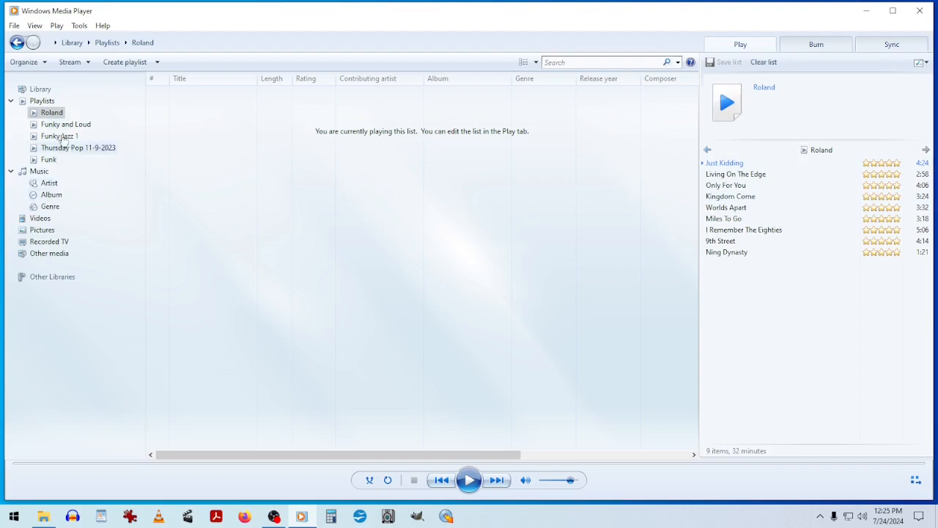
Step: Replace the play list with the Various Roland Artists album, play it shuffled, skip forward three times, and stop playback
{"action": "left_click", "coordinate": [17, 43]}
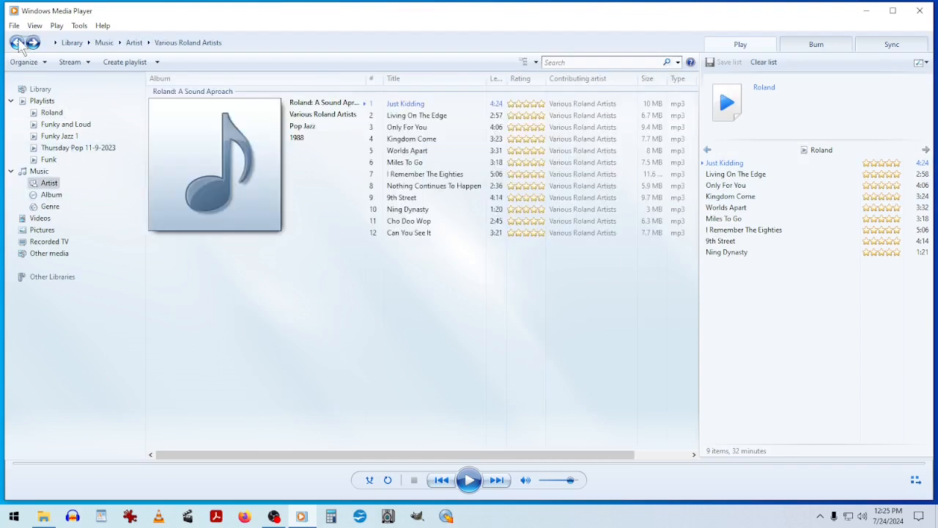
{"action": "left_click", "coordinate": [763, 64]}
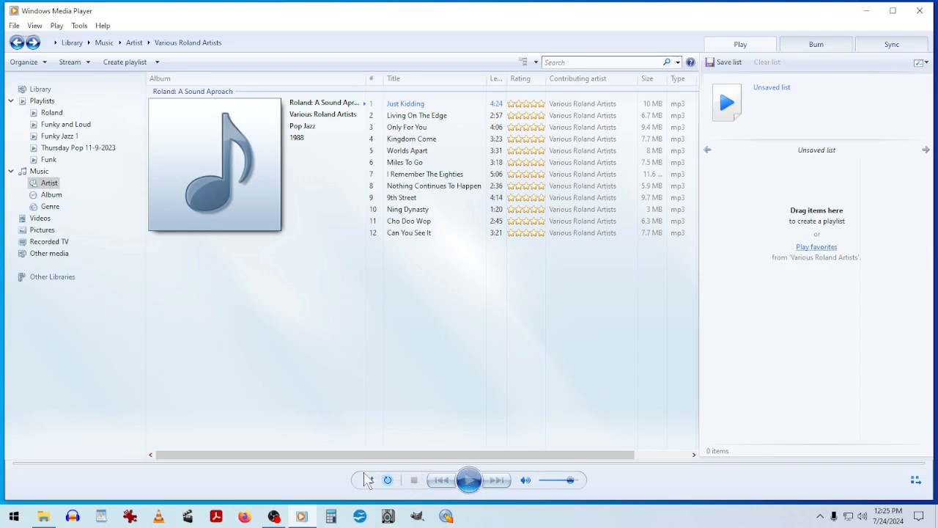
{"action": "left_click", "coordinate": [369, 481]}
{"action": "left_click", "coordinate": [213, 187]}
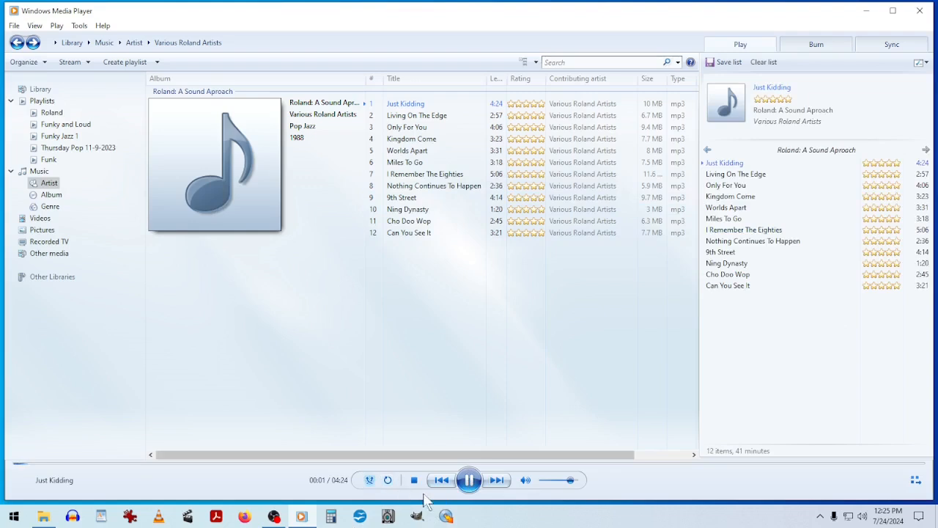
{"action": "left_click", "coordinate": [498, 481]}
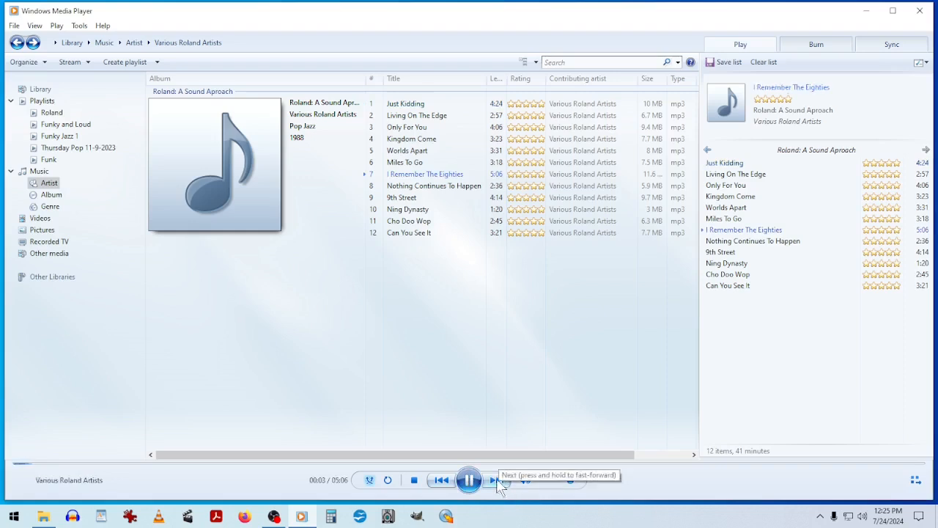
{"action": "left_click", "coordinate": [497, 481]}
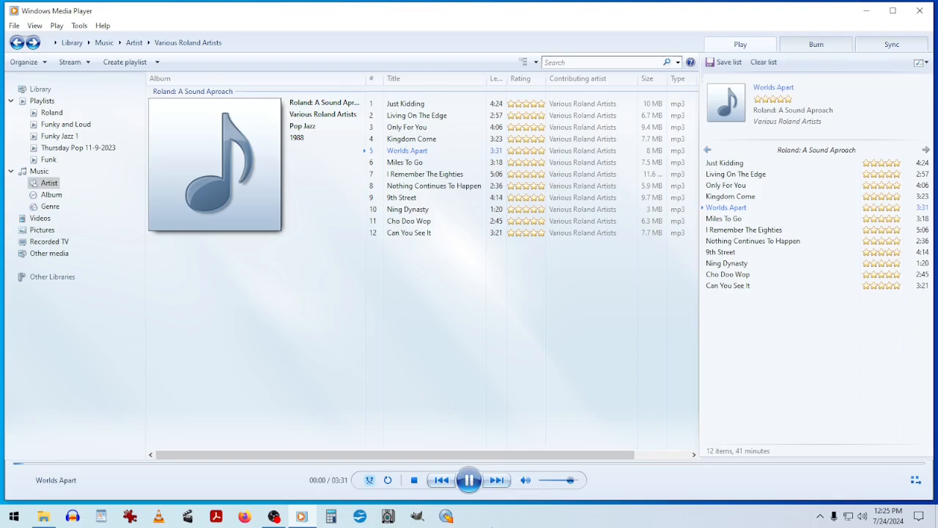
{"action": "left_click", "coordinate": [496, 484]}
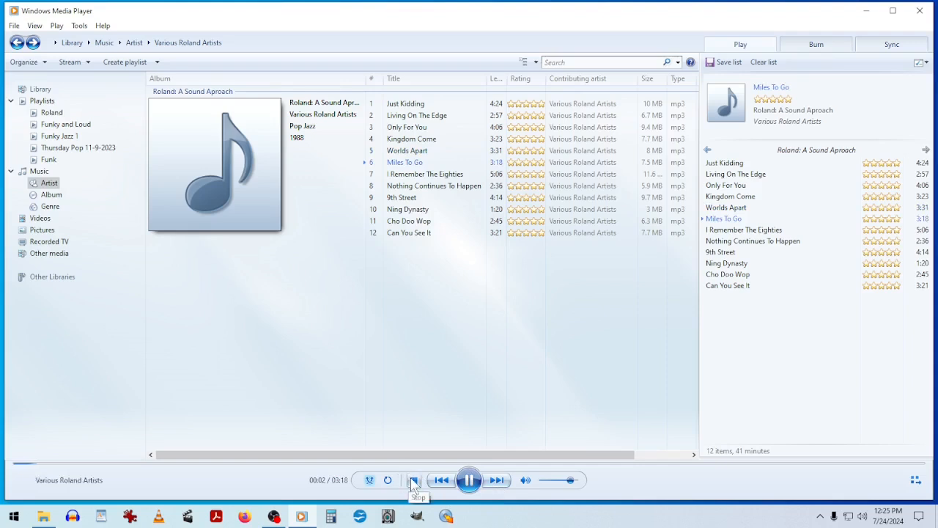
{"action": "left_click", "coordinate": [414, 481]}
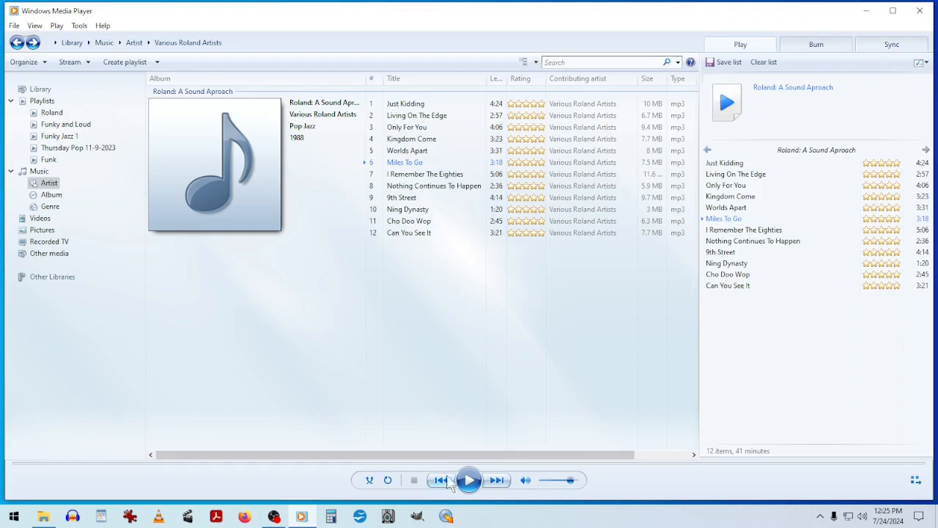
Step: With shuffle turned on, replace the play list with the whole Roland album, play it briefly, and clear the list
{"action": "left_click", "coordinate": [369, 480]}
{"action": "left_click", "coordinate": [764, 62]}
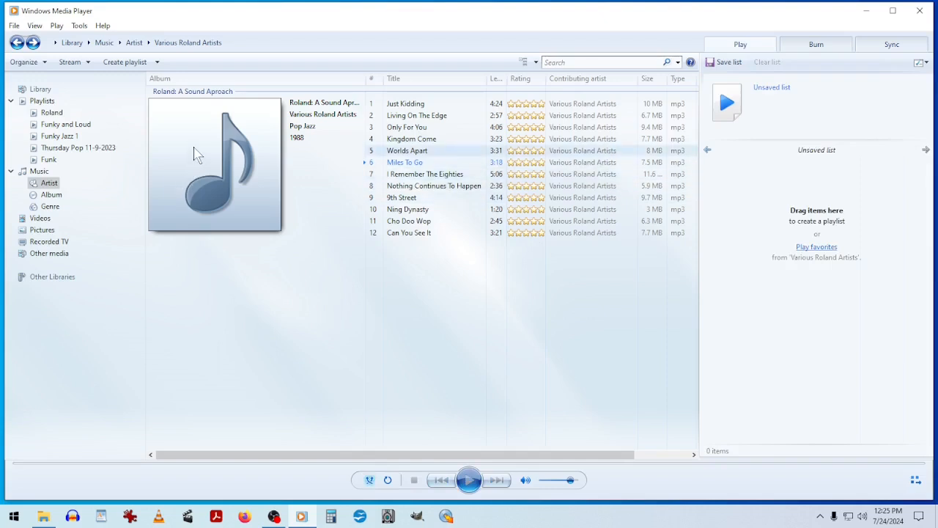
{"action": "left_click_drag", "start_coordinate": [220, 155], "coordinate": [855, 402]}
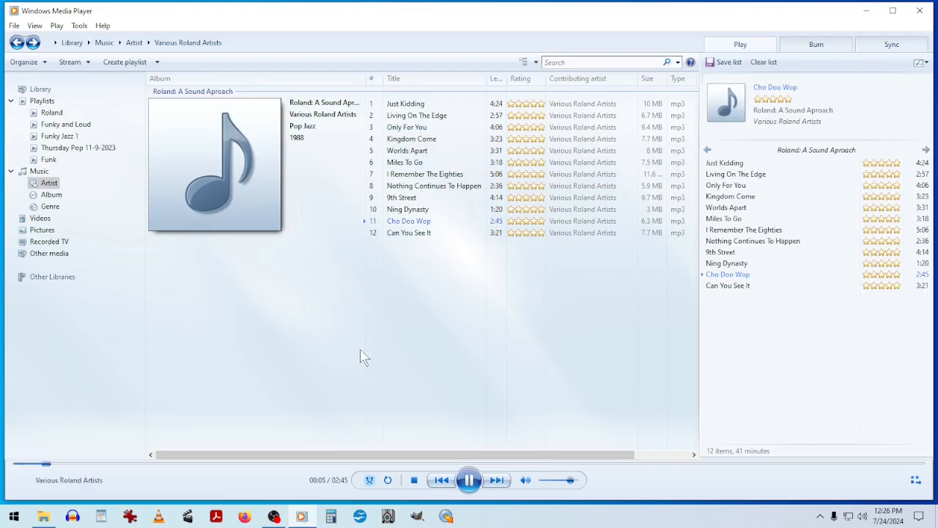
{"action": "left_click", "coordinate": [415, 482]}
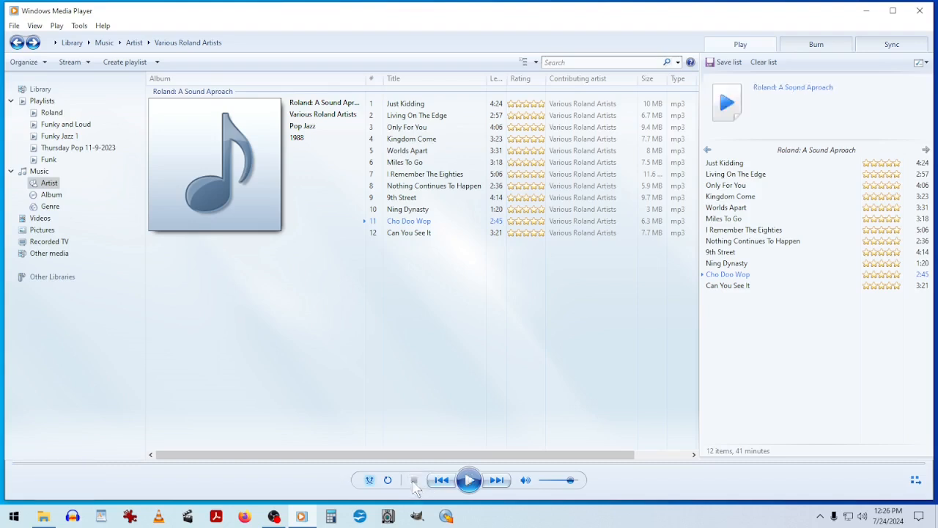
{"action": "left_click", "coordinate": [763, 62]}
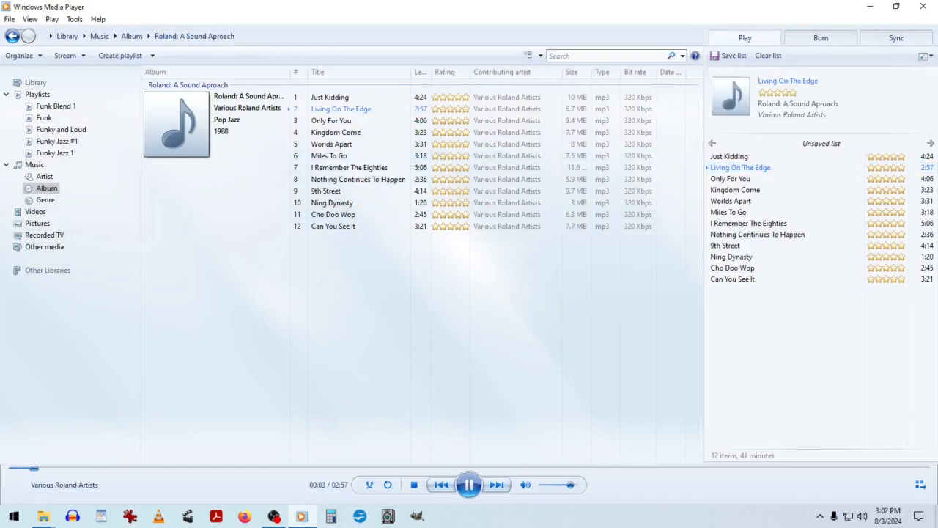
Step: Switch to IrfanView and open the cover scan img182.bmp from the Roland CD folder
{"action": "left_click", "coordinate": [129, 516]}
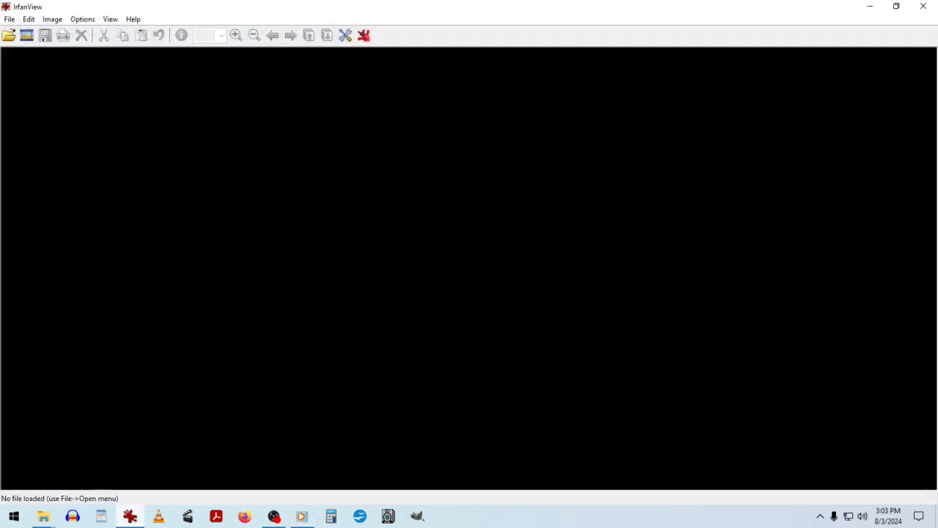
{"action": "left_click", "coordinate": [9, 35]}
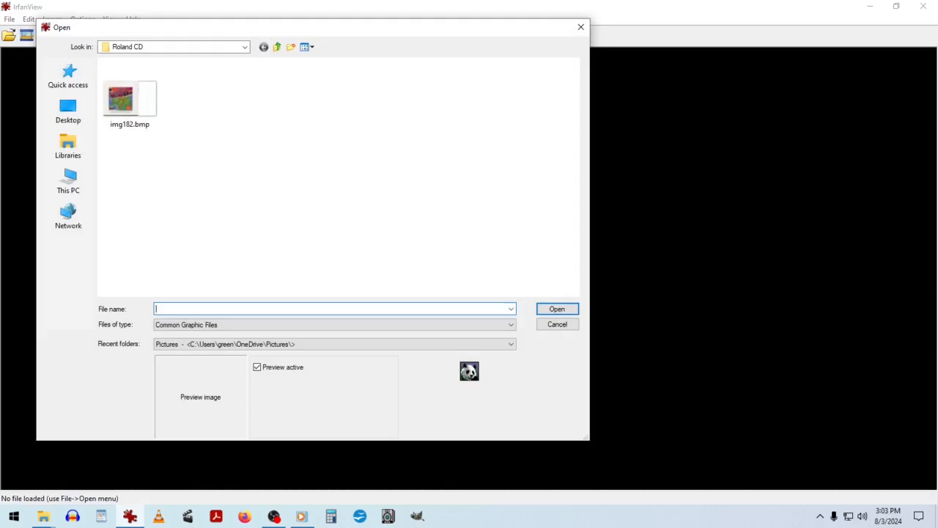
{"action": "left_click", "coordinate": [135, 123]}
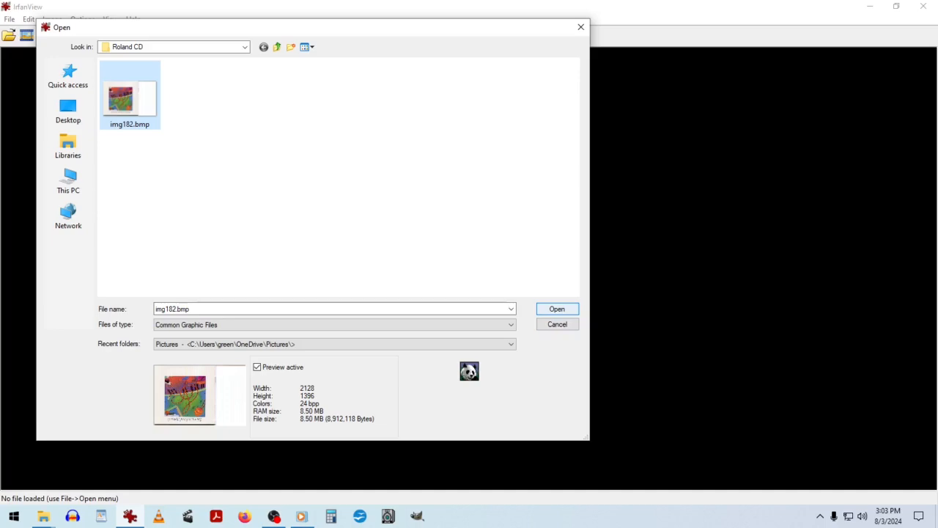
{"action": "left_click", "coordinate": [557, 308]}
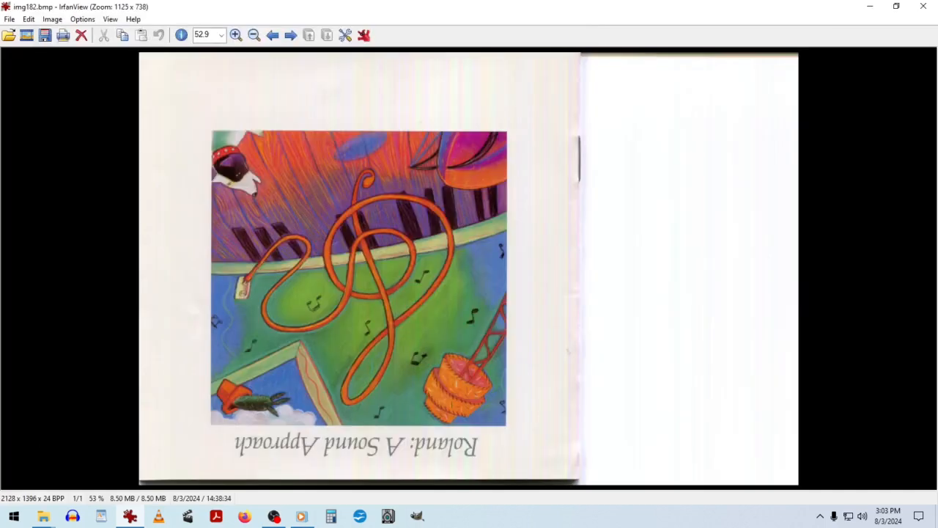
Step: Rotate the scanned cover clockwise twice so that its title reads upright
{"action": "left_click", "coordinate": [52, 19]}
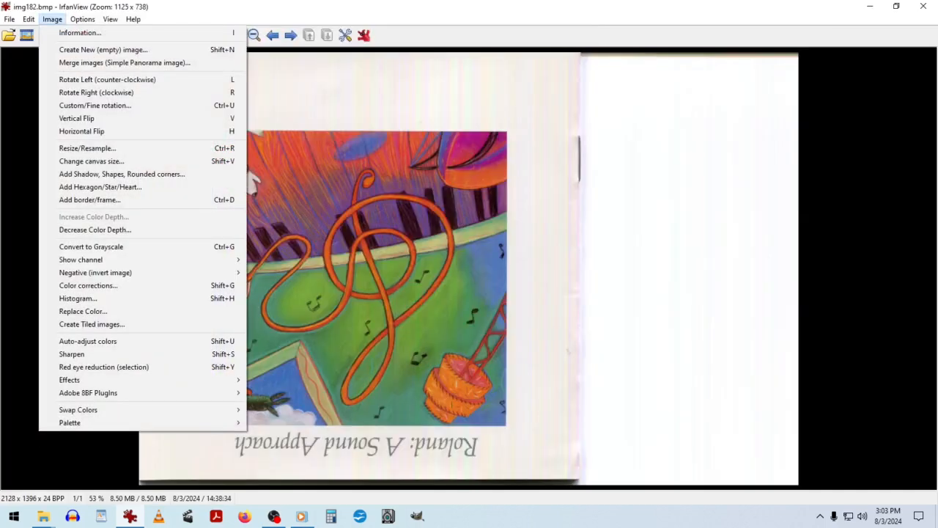
{"action": "left_click", "coordinate": [96, 92]}
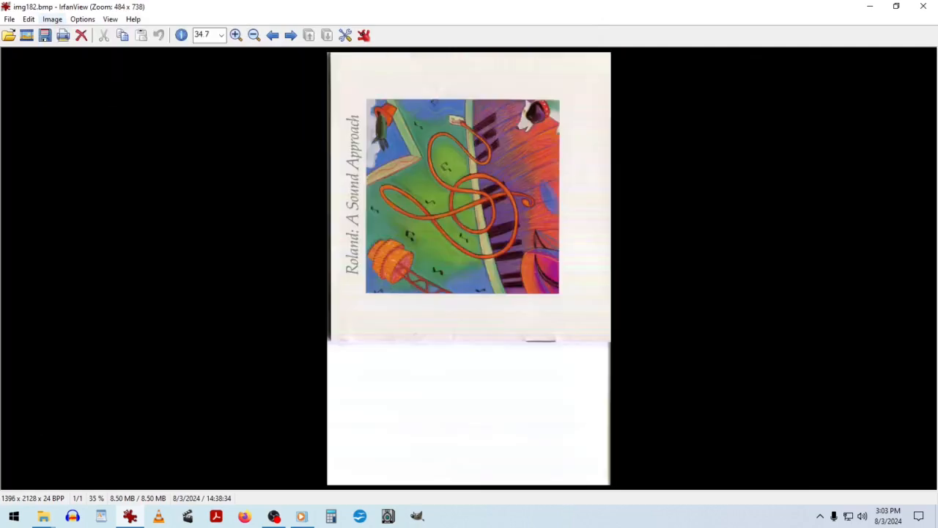
{"action": "left_click", "coordinate": [52, 19]}
{"action": "left_click", "coordinate": [96, 92]}
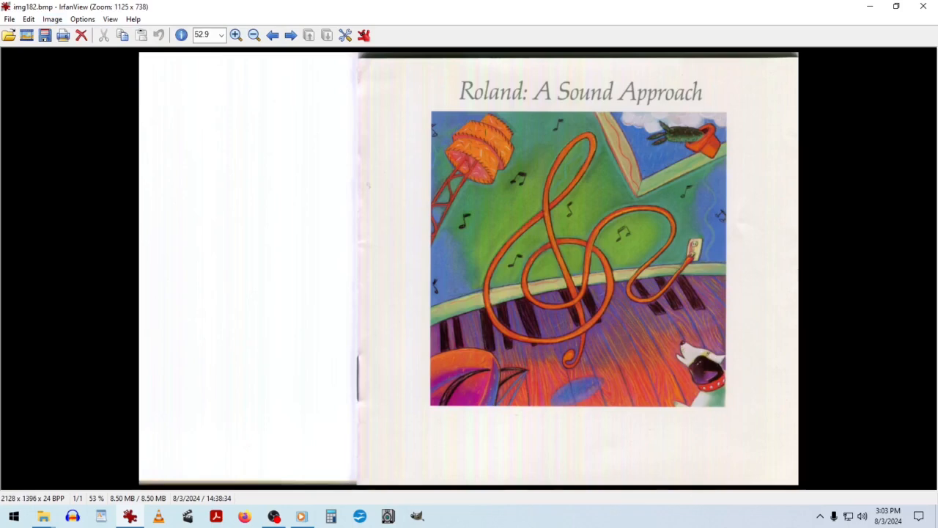
Step: Select the front cover without the blank scan area, about 1362 x 1354 pixels, and crop the image to it
{"action": "left_click_drag", "start_coordinate": [384, 69], "coordinate": [397, 81]}
{"action": "left_click_drag", "start_coordinate": [642, 317], "coordinate": [794, 482]}
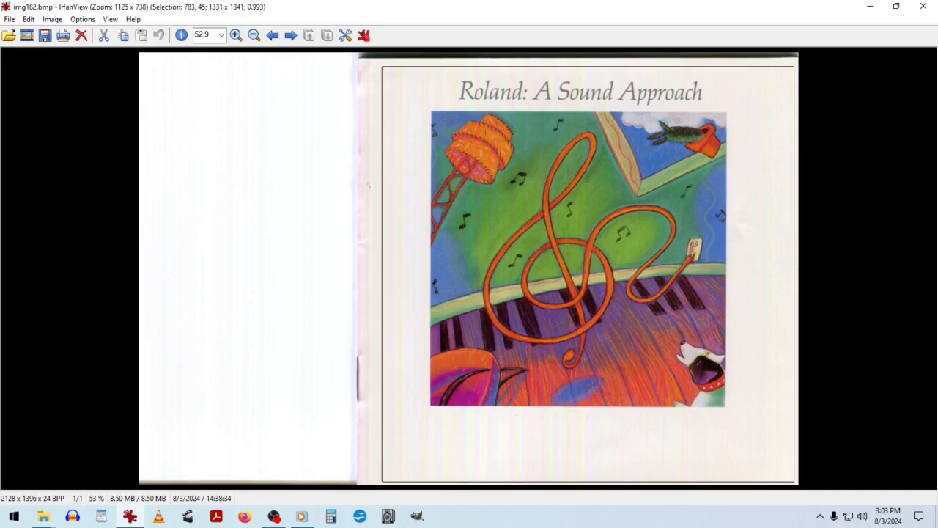
{"action": "left_click_drag", "start_coordinate": [588, 67], "coordinate": [588, 62]}
{"action": "left_click_drag", "start_coordinate": [382, 271], "coordinate": [373, 272]}
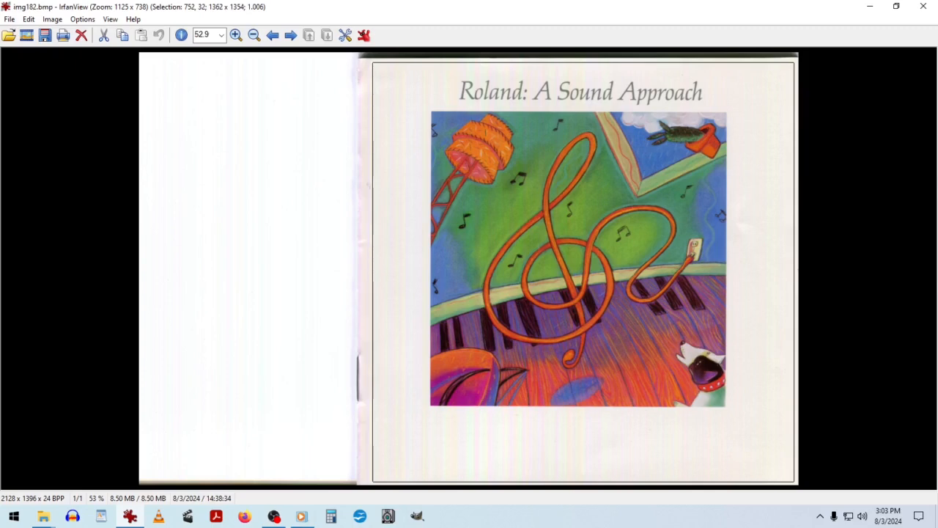
{"action": "left_click", "coordinate": [29, 19]}
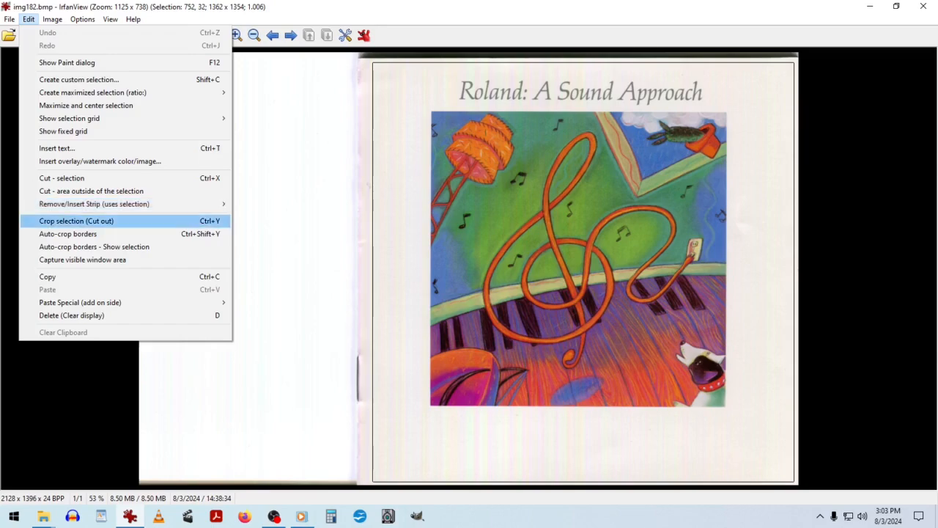
{"action": "left_click", "coordinate": [76, 220]}
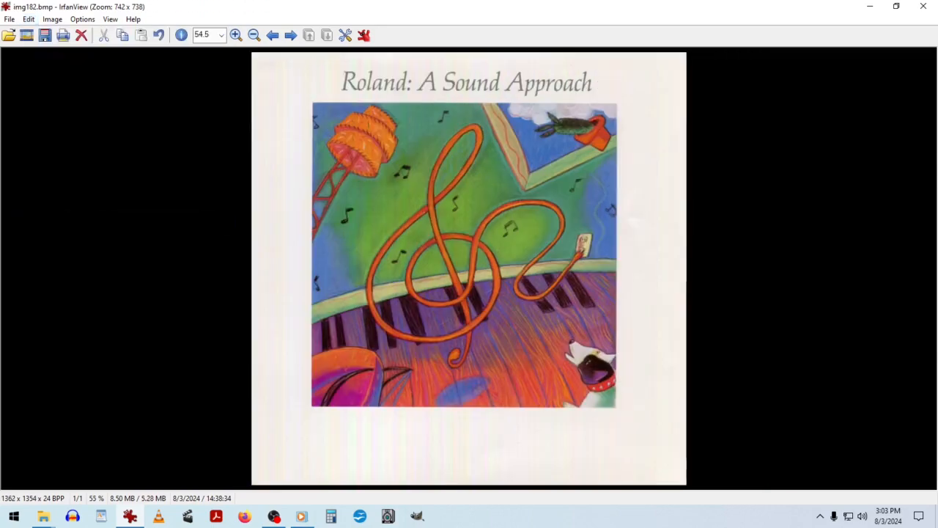
Step: Resize the cropped cover to half its size, 681 x 677 pixels
{"action": "left_click", "coordinate": [52, 19]}
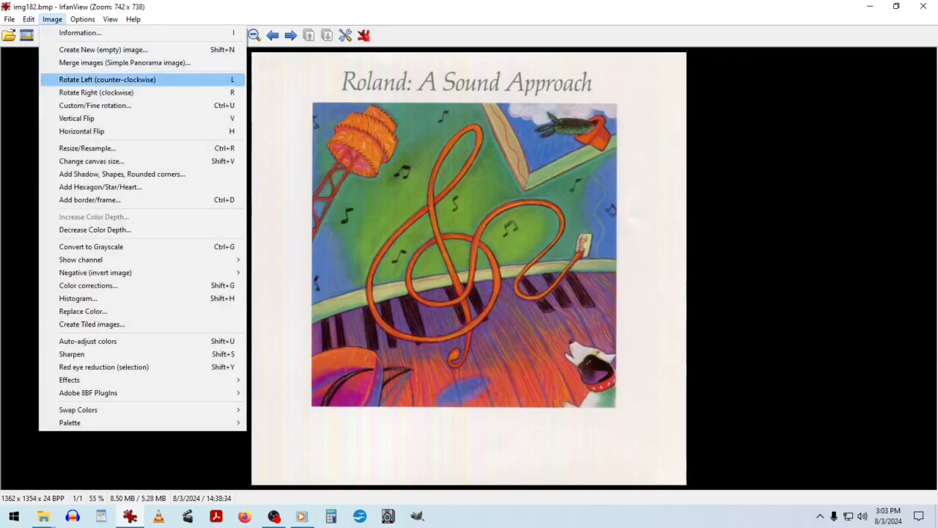
{"action": "left_click", "coordinate": [87, 149]}
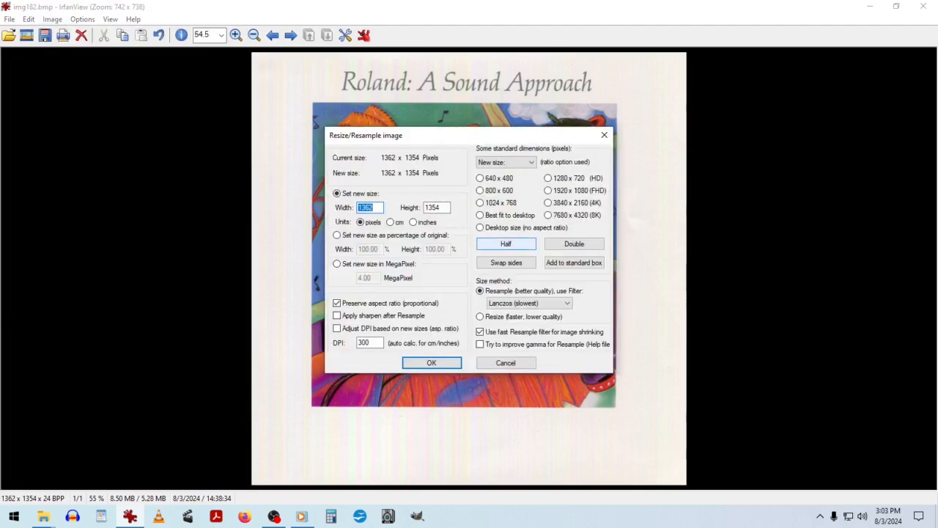
{"action": "left_click", "coordinate": [506, 243]}
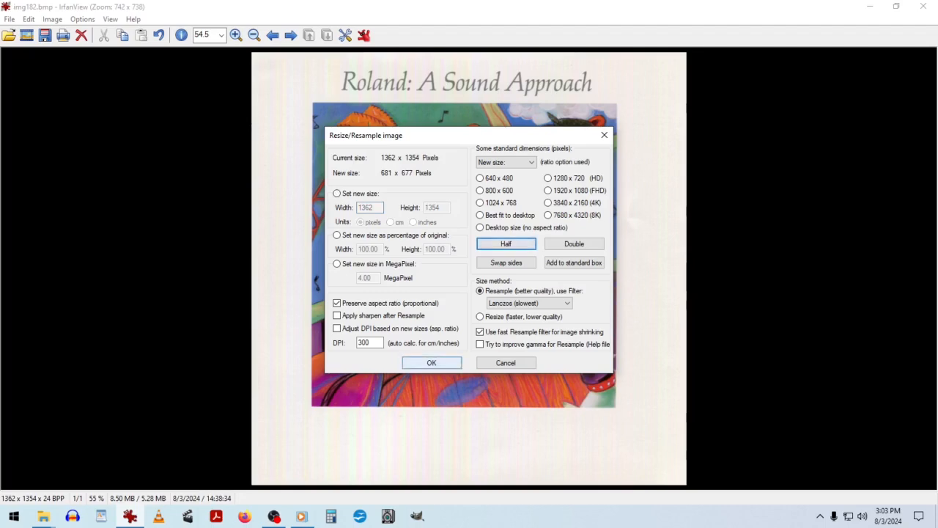
{"action": "left_click", "coordinate": [407, 361]}
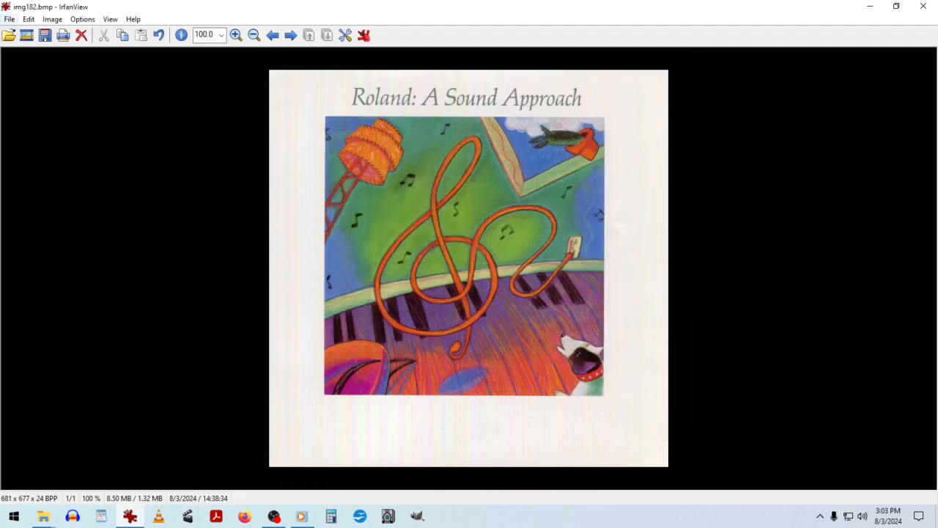
Step: Save the cover as a BMP named "Roland A Sound Approach" in the album's audio CD folder
{"action": "left_click", "coordinate": [9, 20]}
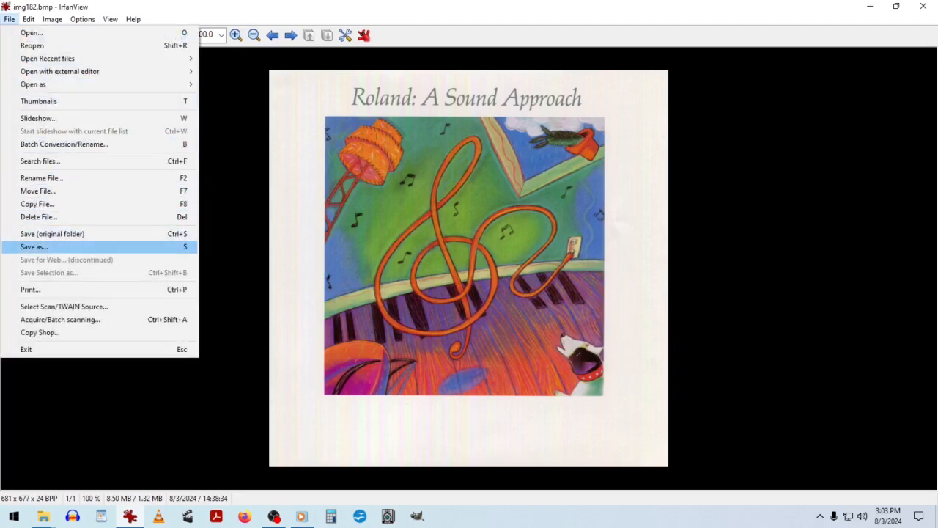
{"action": "left_click", "coordinate": [106, 247]}
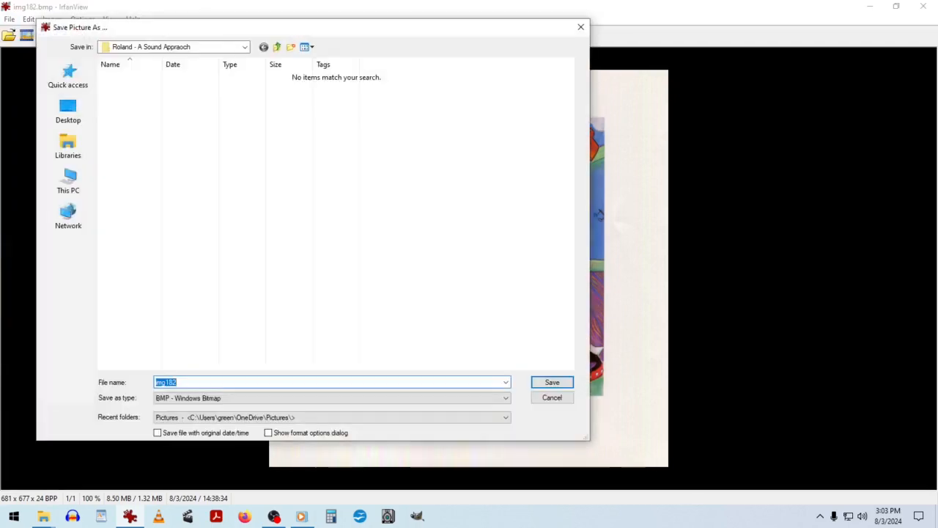
{"action": "key", "text": "BackSpace"}
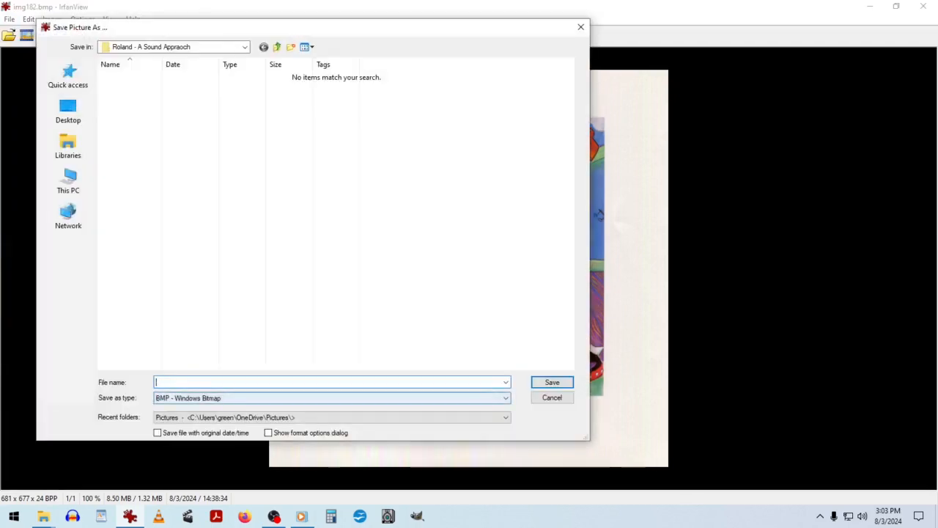
{"action": "type", "text": "Rolan"}
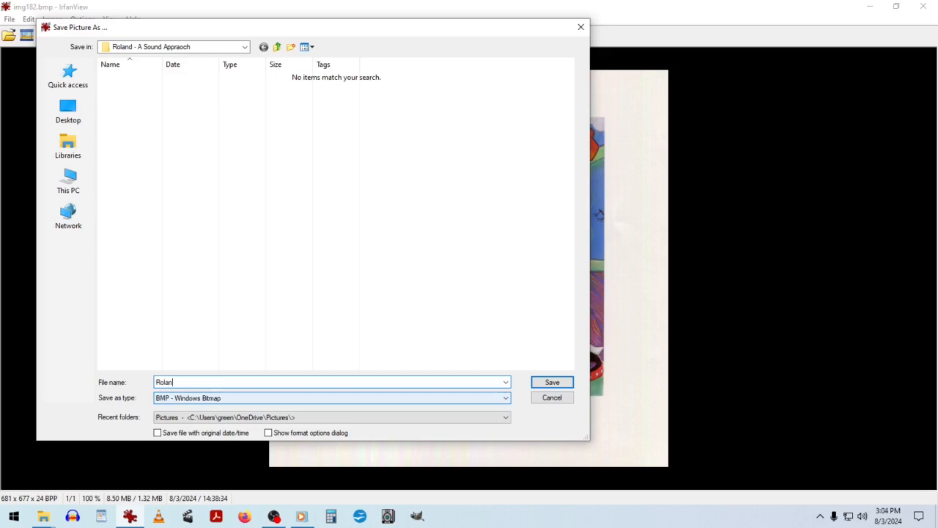
{"action": "type", "text": "d A ound Approach"}
{"action": "left_click", "coordinate": [183, 381]}
{"action": "type", "text": "S"}
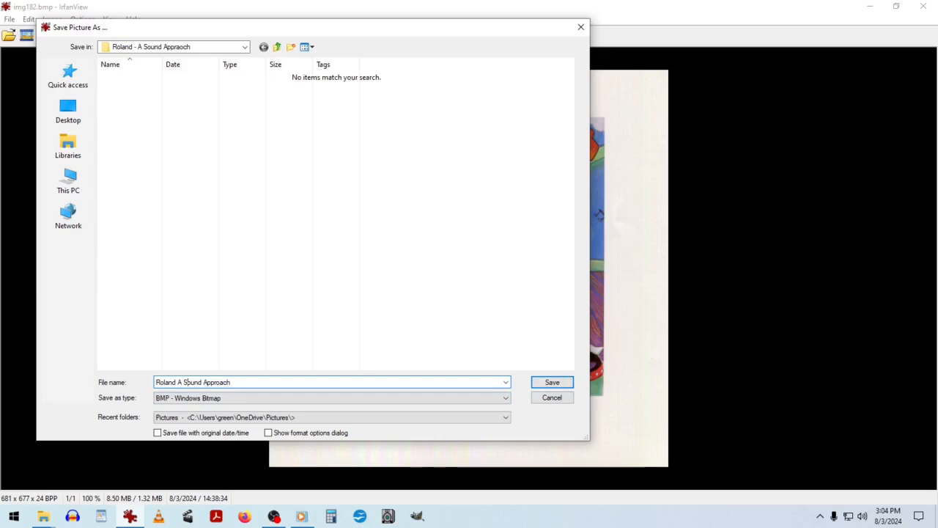
{"action": "left_click", "coordinate": [552, 382]}
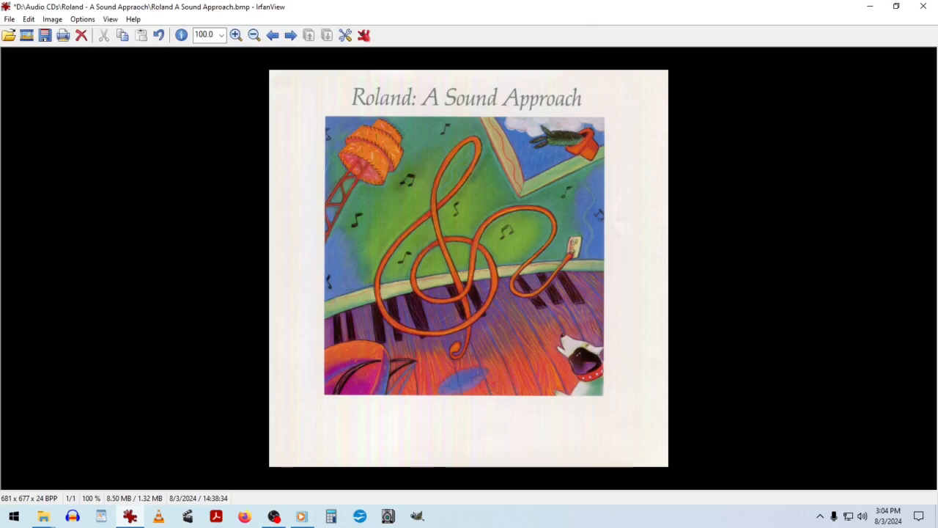
Step: Copy A Sound Approach.bmp from the album folder and paste it as the Roland album's art in Windows Media Player
{"action": "mouse_move", "coordinate": [302, 517]}
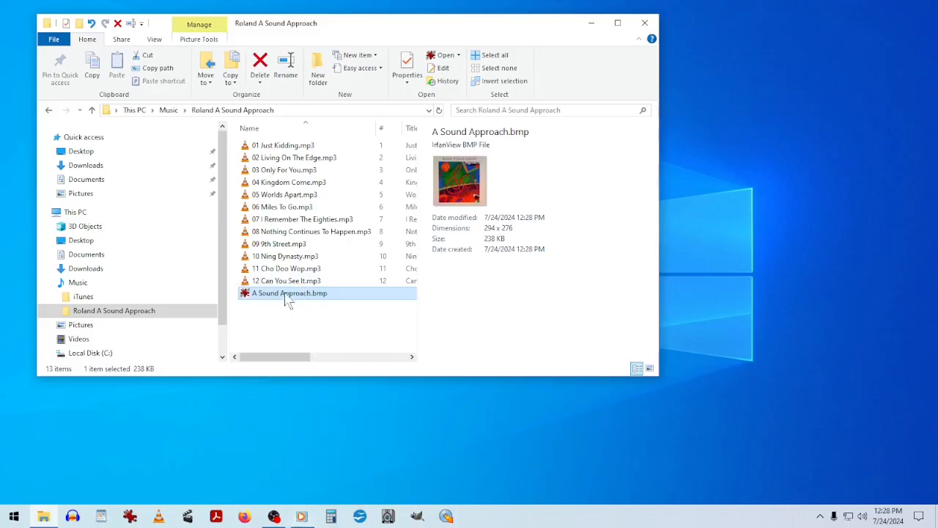
{"action": "right_click", "coordinate": [285, 299]}
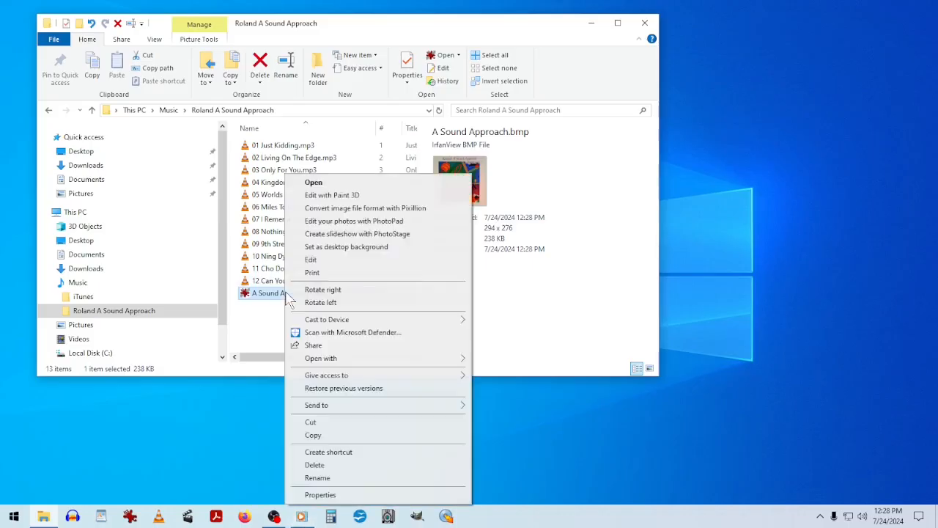
{"action": "left_click", "coordinate": [312, 435]}
{"action": "left_click", "coordinate": [302, 516]}
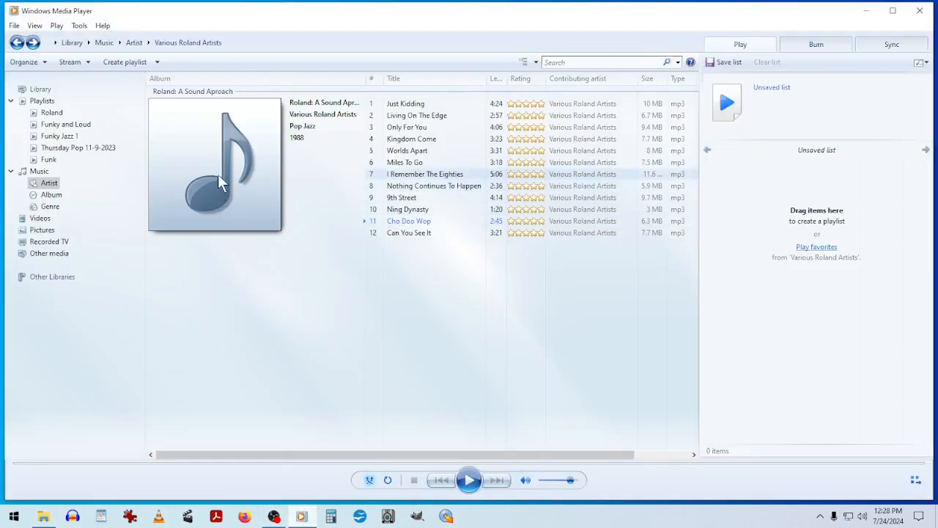
{"action": "right_click", "coordinate": [221, 177]}
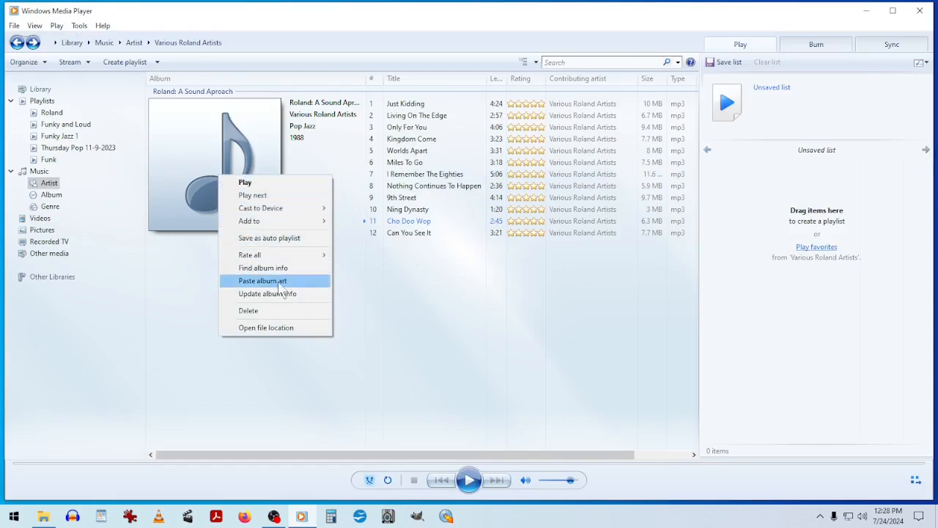
{"action": "left_click", "coordinate": [278, 284]}
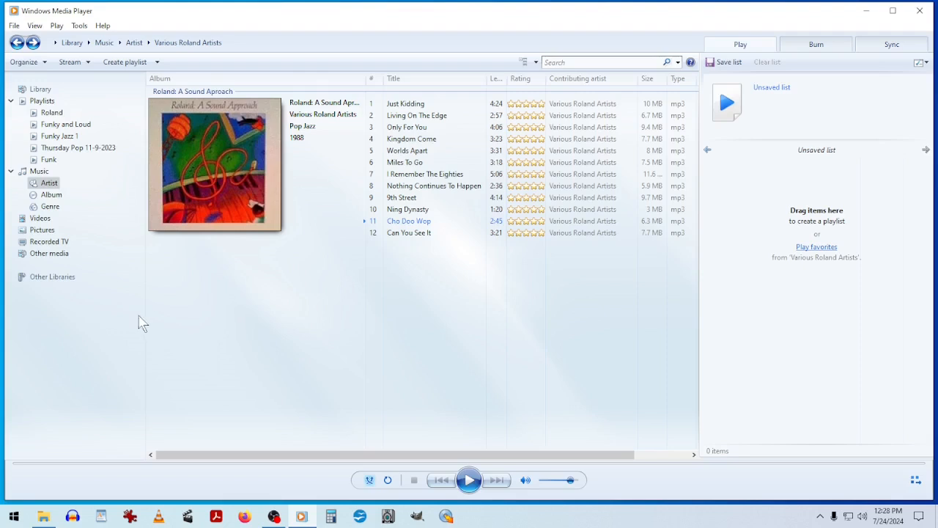
Step: Search the library's artists for "Rolan" to check the cover of Various Roland Artists
{"action": "left_click", "coordinate": [49, 186]}
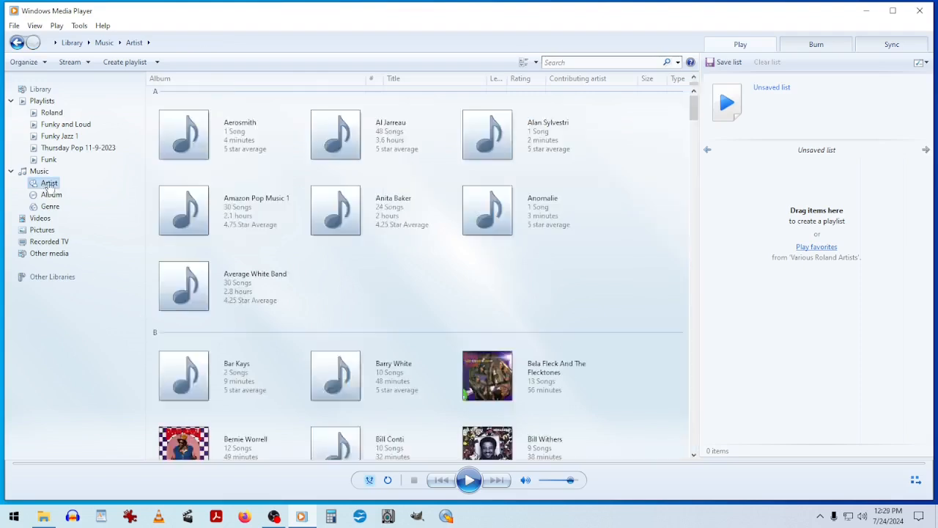
{"action": "left_click", "coordinate": [557, 63]}
{"action": "type", "text": "R"}
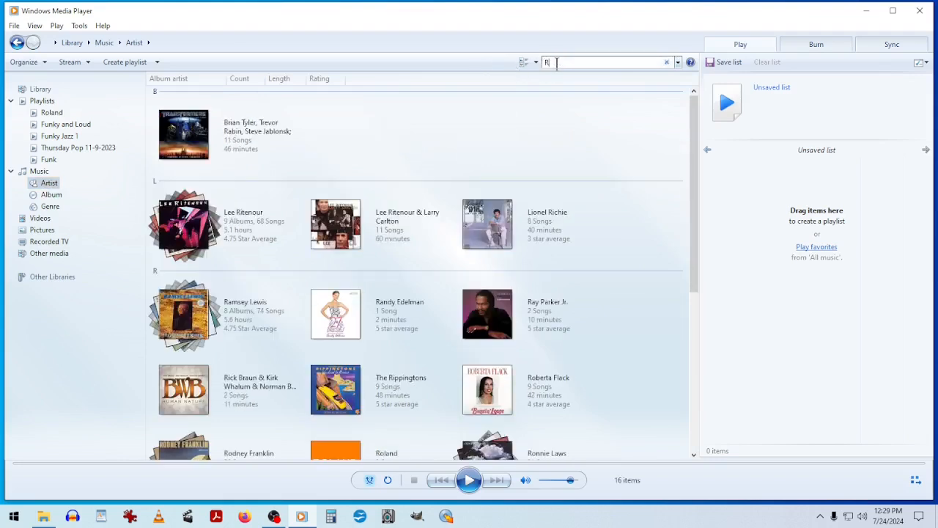
{"action": "type", "text": "olan"}
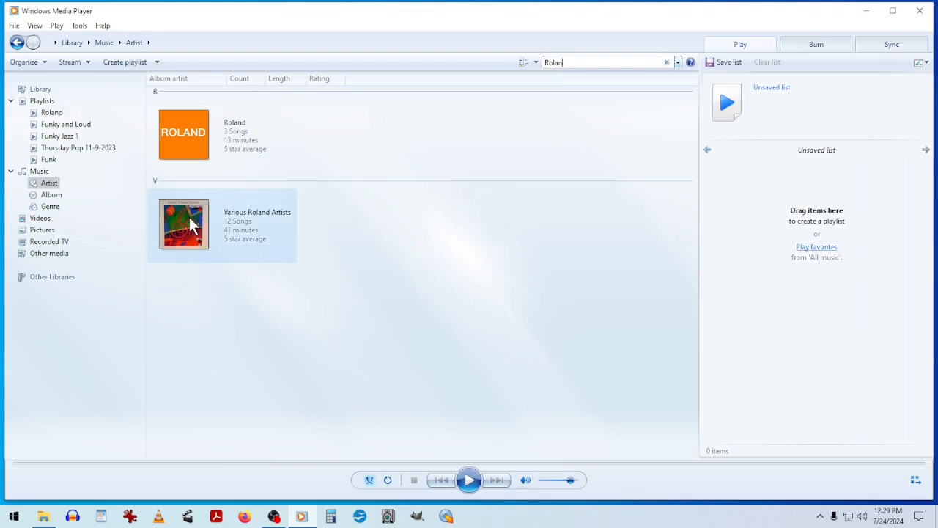
Step: Search the library's albums for "Rola" and open the album Roland: A Sound Aproach
{"action": "left_click", "coordinate": [51, 195]}
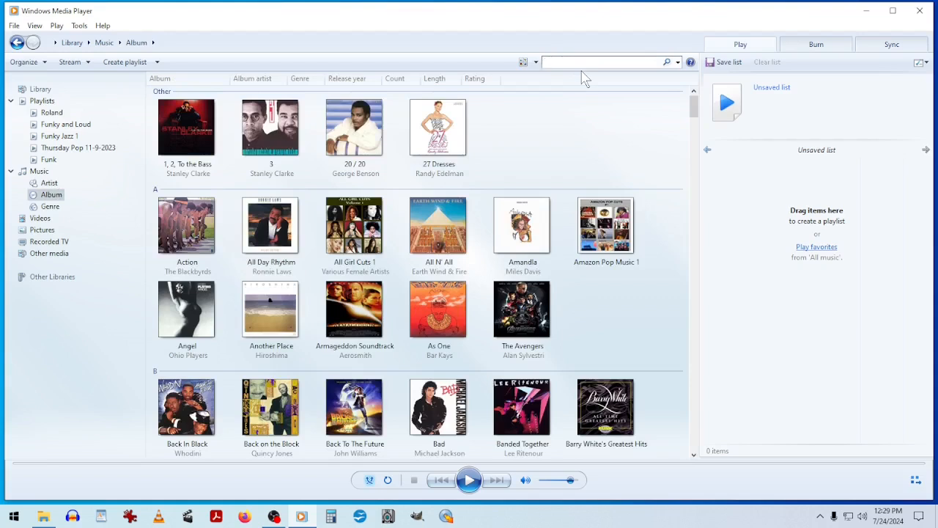
{"action": "type", "text": "Rola"}
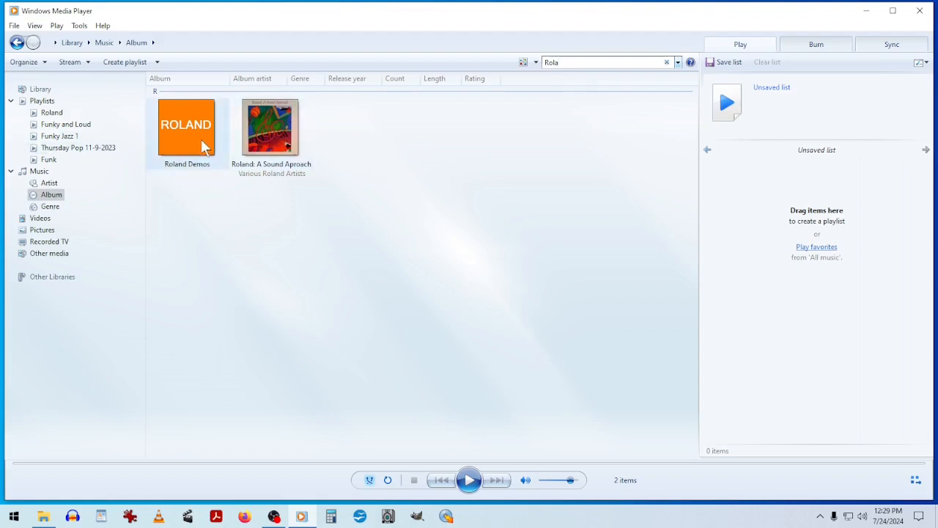
{"action": "double_click", "coordinate": [293, 145]}
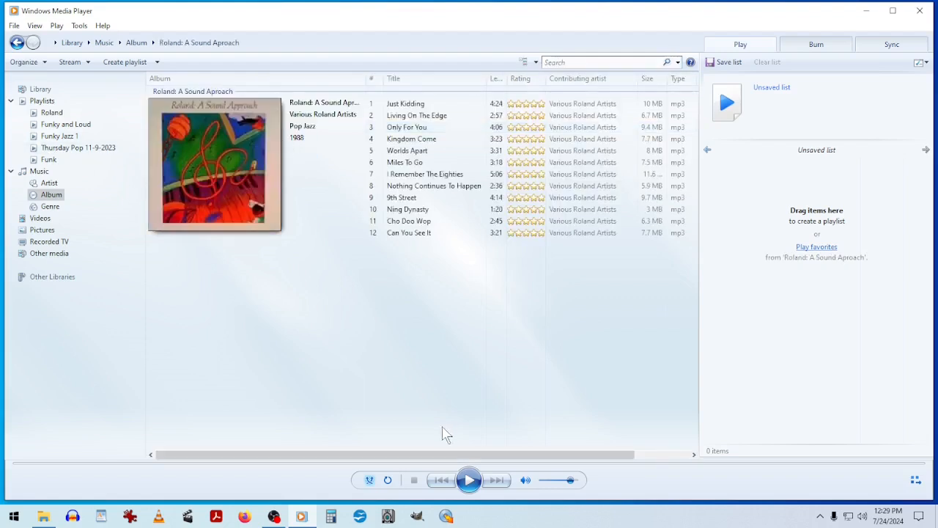
Step: Play the Roland album from its cover, stop playback, and return to the album search results
{"action": "double_click", "coordinate": [207, 162]}
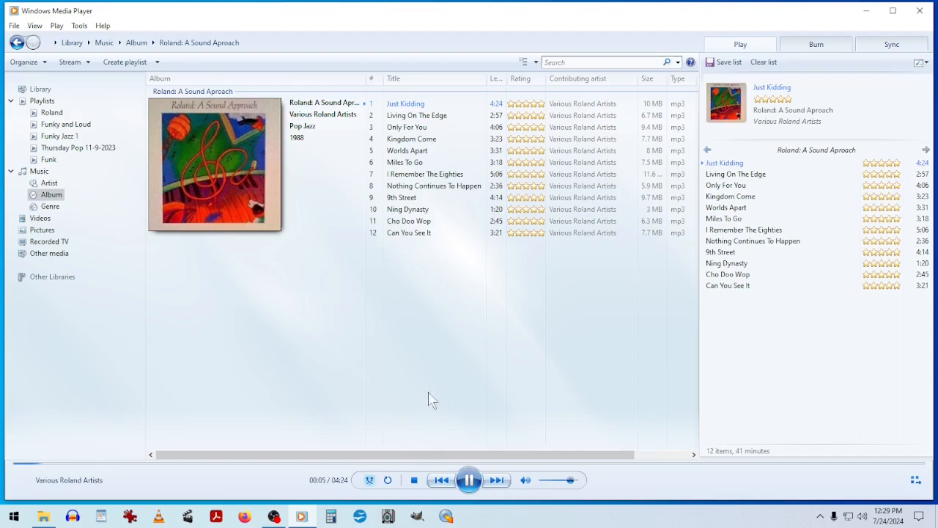
{"action": "left_click", "coordinate": [414, 480]}
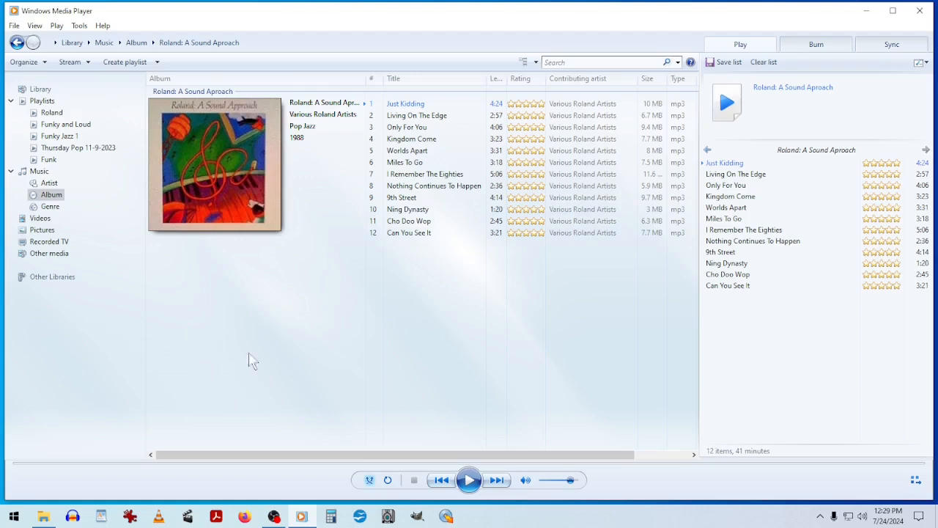
{"action": "left_click", "coordinate": [17, 44]}
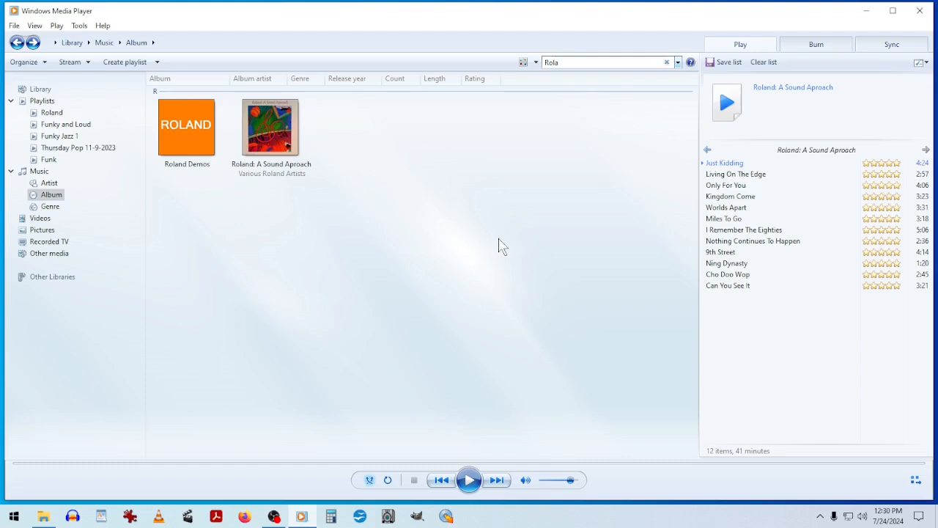
Step: Check the ripped tracks and cover image in the Roland A Sound Approach folder in File Explorer, and close that folder window
{"action": "left_click", "coordinate": [44, 517]}
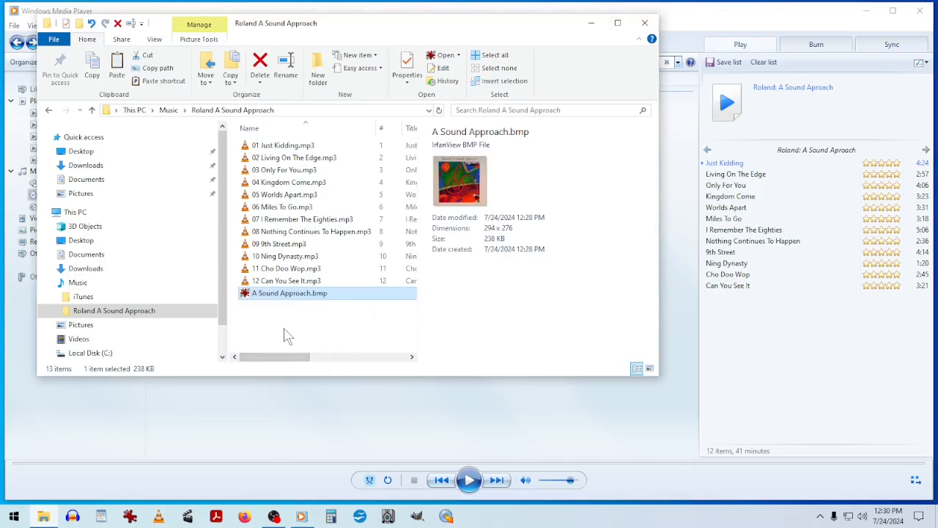
{"action": "left_click", "coordinate": [647, 22]}
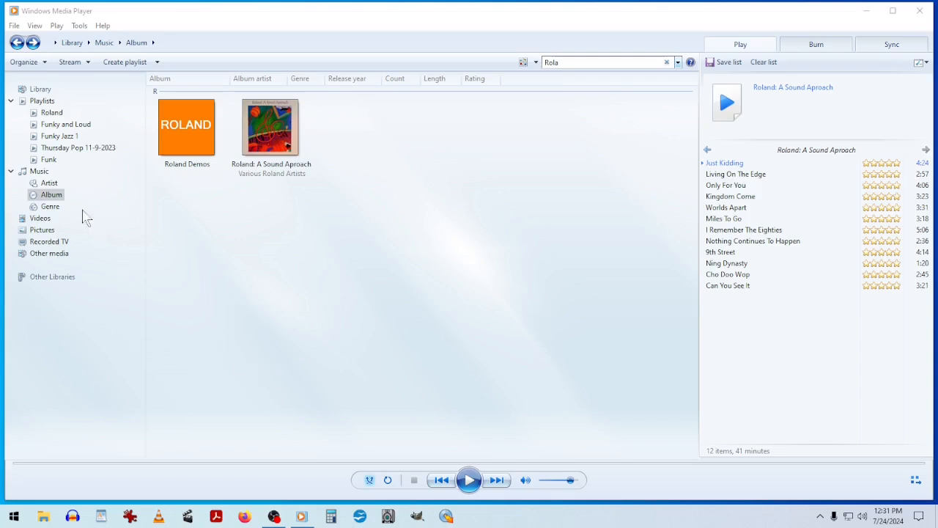
Step: Browse the Windows Media Player library by artist and look through Al Jarreau's albums and their track lists
{"action": "left_click", "coordinate": [47, 183]}
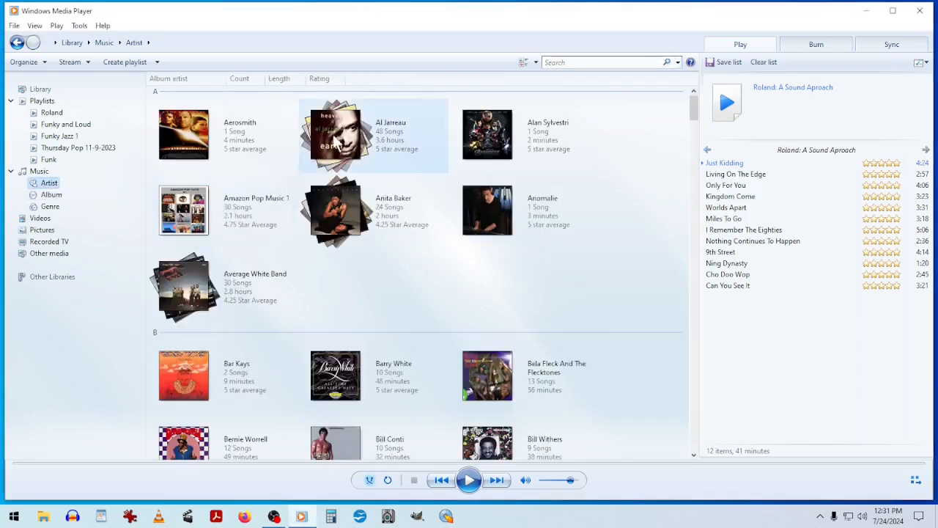
{"action": "double_click", "coordinate": [336, 139]}
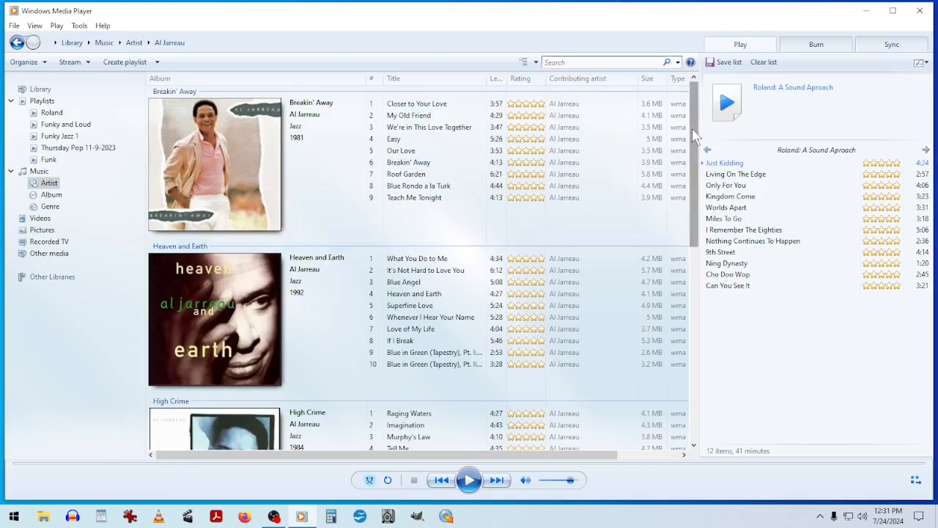
{"action": "left_click_drag", "start_coordinate": [695, 134], "coordinate": [675, 112]}
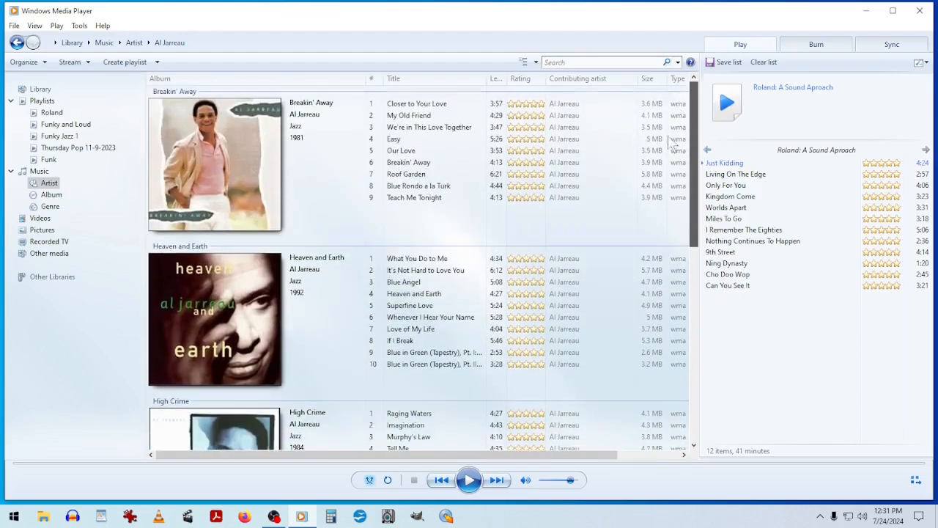
{"action": "scroll", "coordinate": [671, 220], "scroll_direction": "down", "scroll_amount": 12}
{"action": "scroll", "coordinate": [680, 257], "scroll_direction": "up", "scroll_amount": 12}
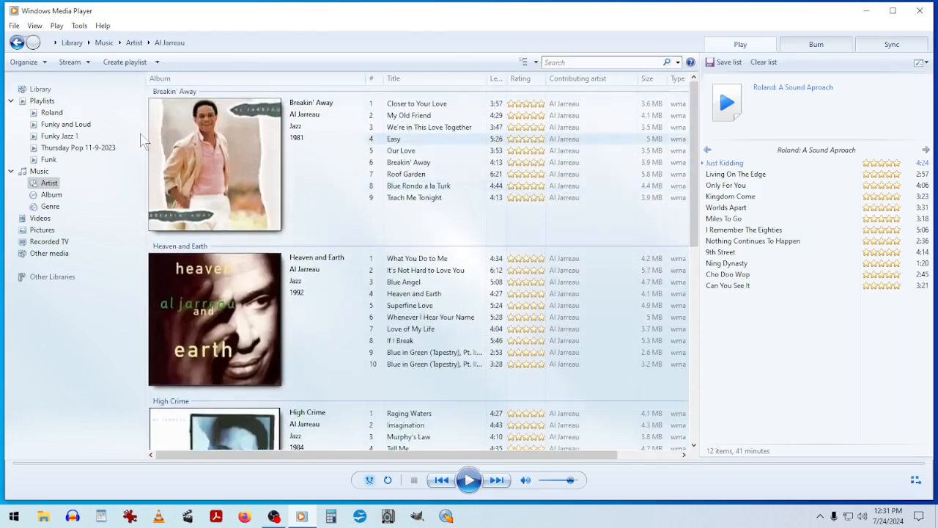
{"action": "left_click", "coordinate": [53, 184]}
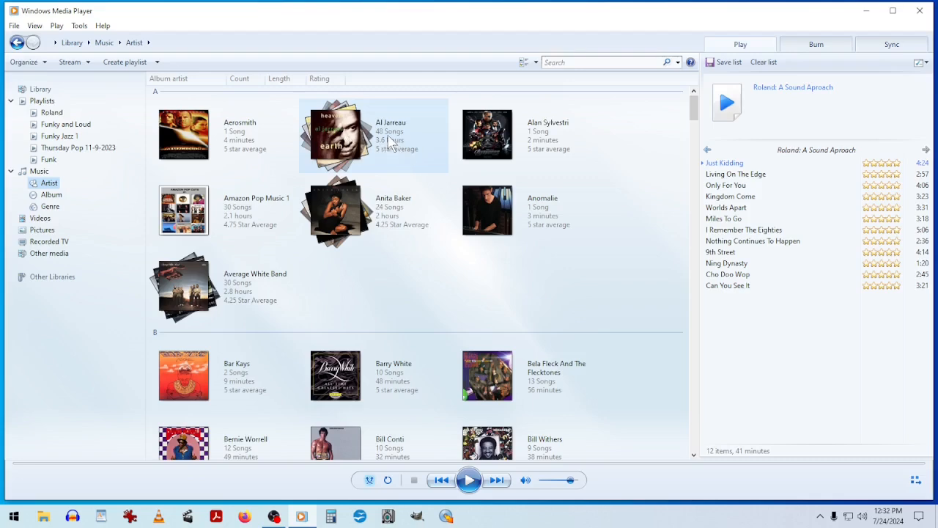
{"action": "double_click", "coordinate": [330, 125]}
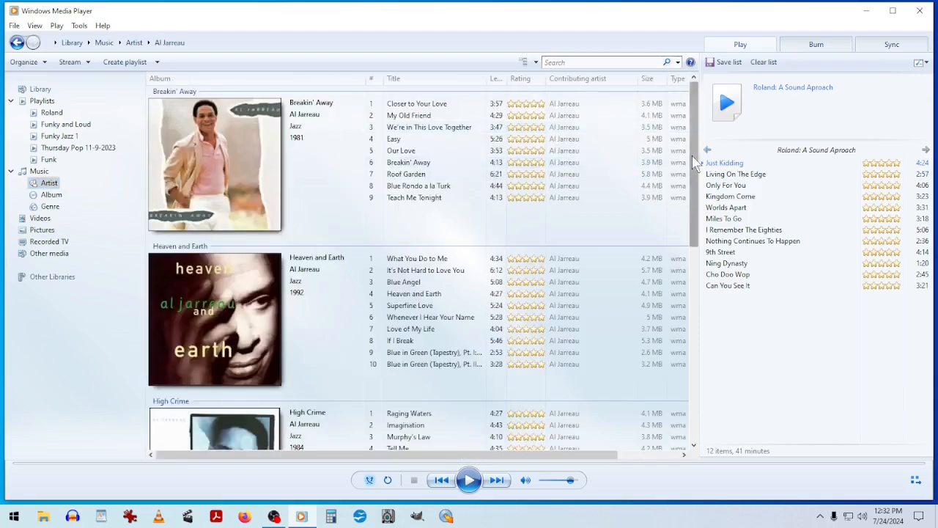
{"action": "left_click_drag", "start_coordinate": [693, 151], "coordinate": [808, 78]}
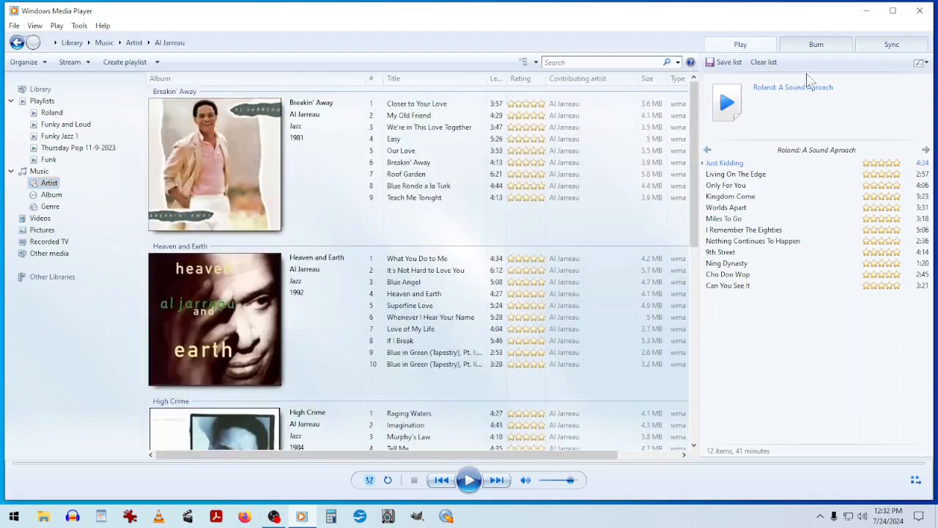
Step: Clear the play list, play Al Jarreau's album Breakin' Away from its cover, and stop playback and close the player
{"action": "left_click", "coordinate": [764, 62]}
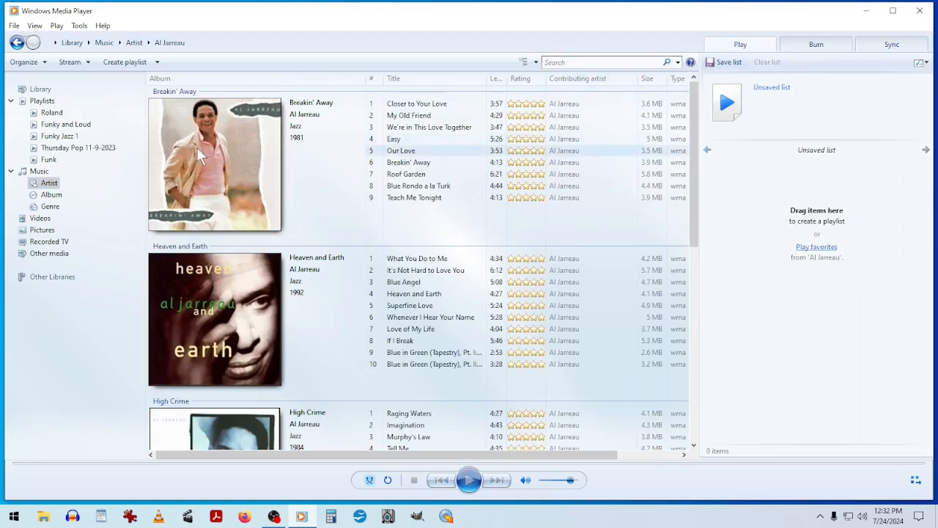
{"action": "double_click", "coordinate": [197, 147]}
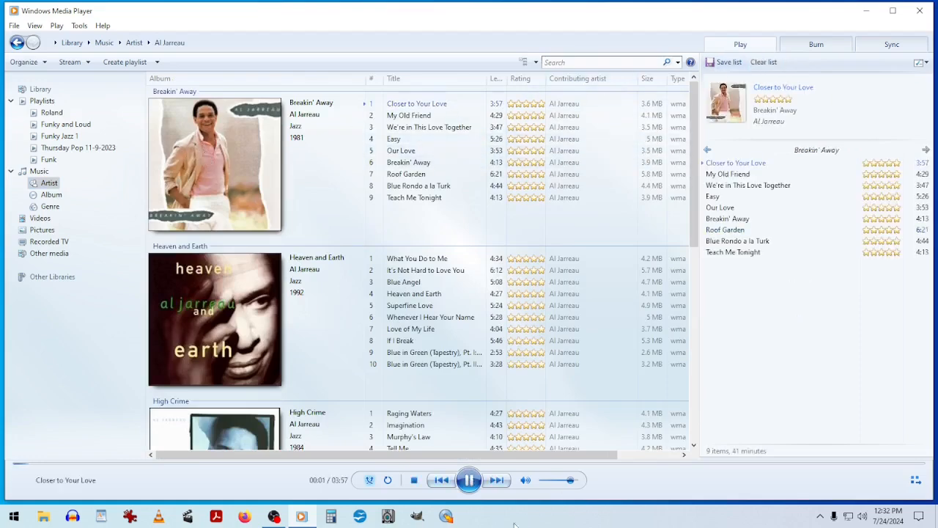
{"action": "left_click", "coordinate": [414, 480]}
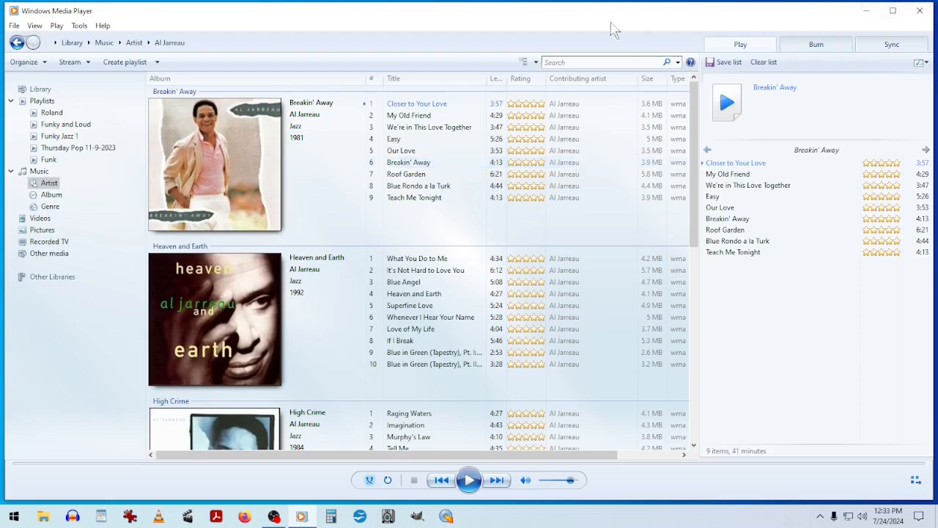
{"action": "left_click", "coordinate": [920, 12]}
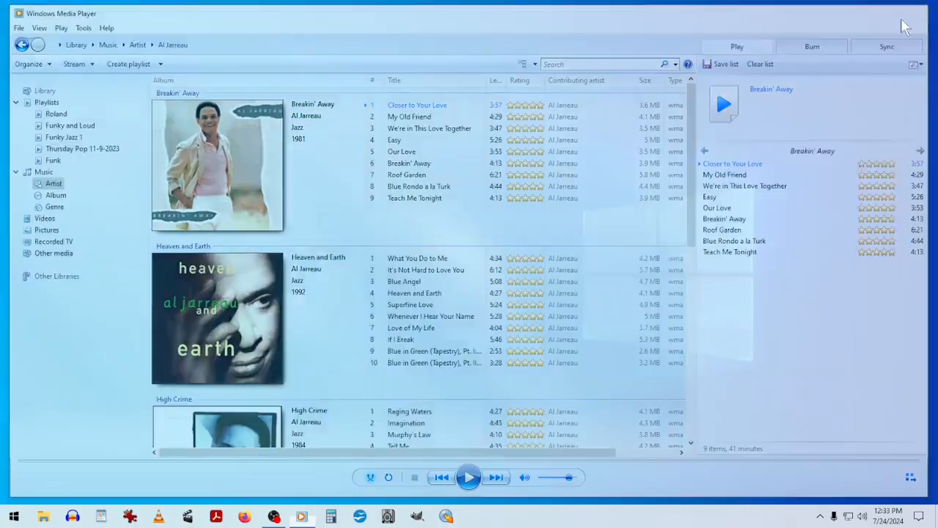